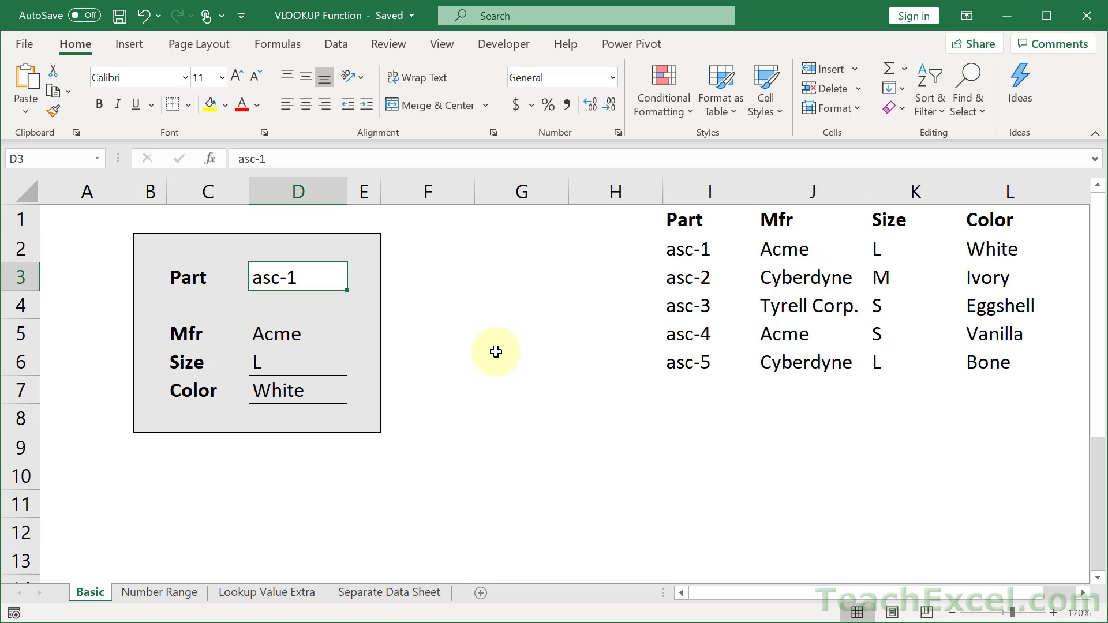
# Look through the Number Range, Lookup Value Extra and Separate Data Sheet worksheets, and return to the Basic sheet
pyautogui.click(142, 598)
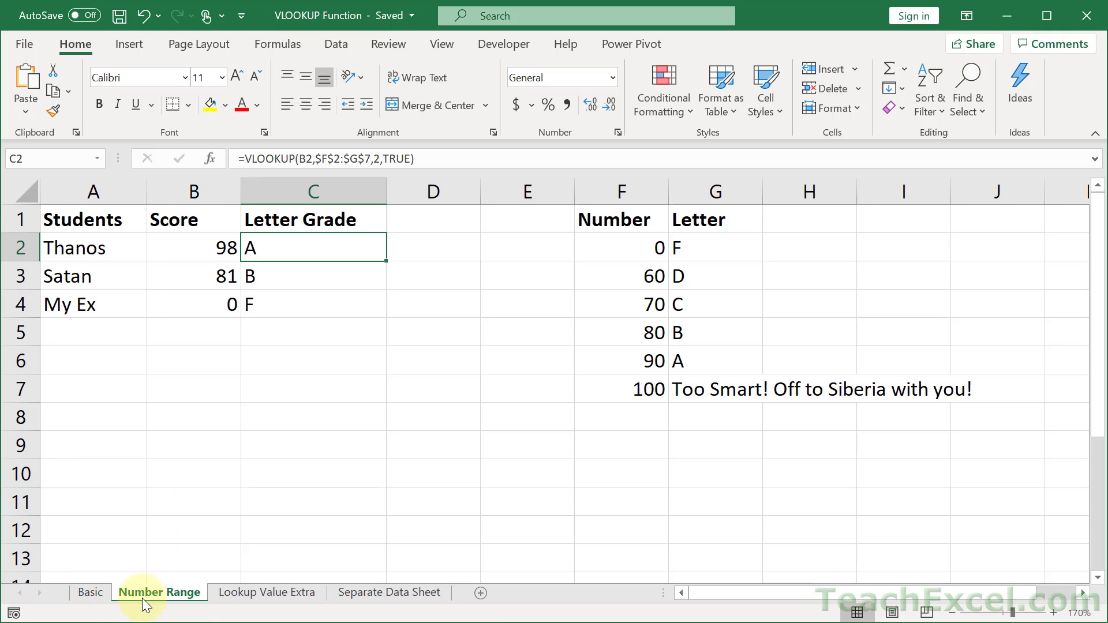
pyautogui.click(235, 597)
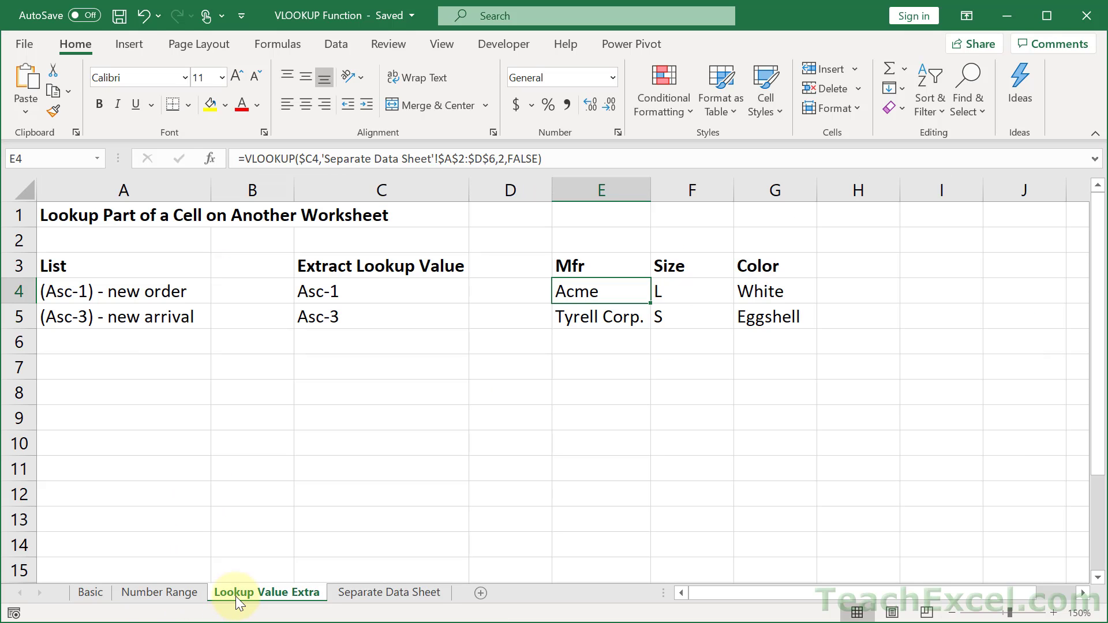
pyautogui.click(358, 595)
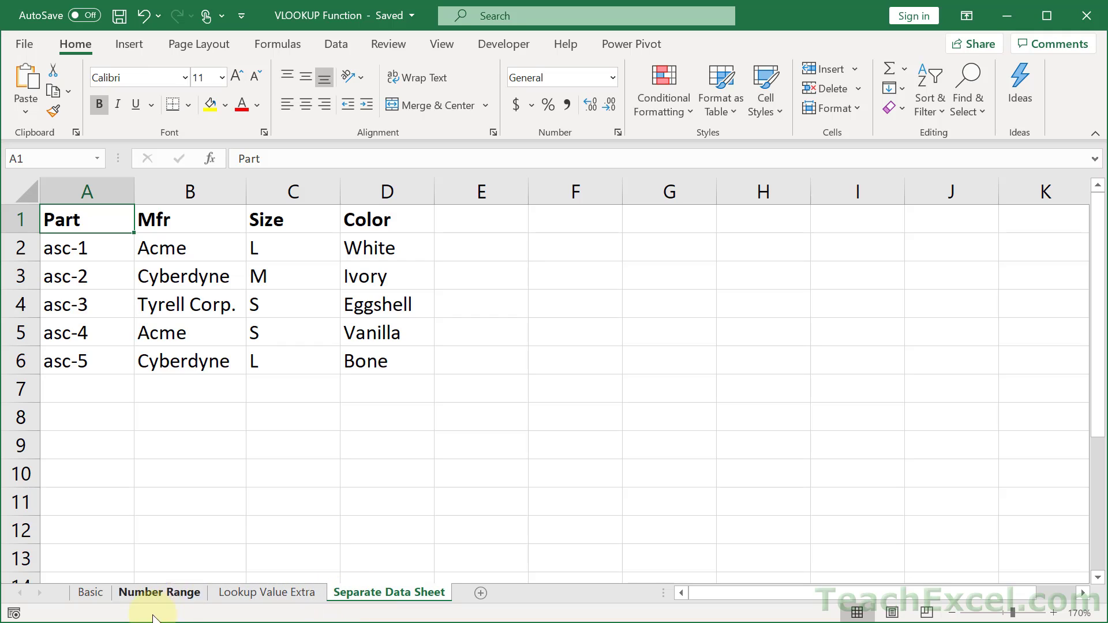
pyautogui.click(93, 593)
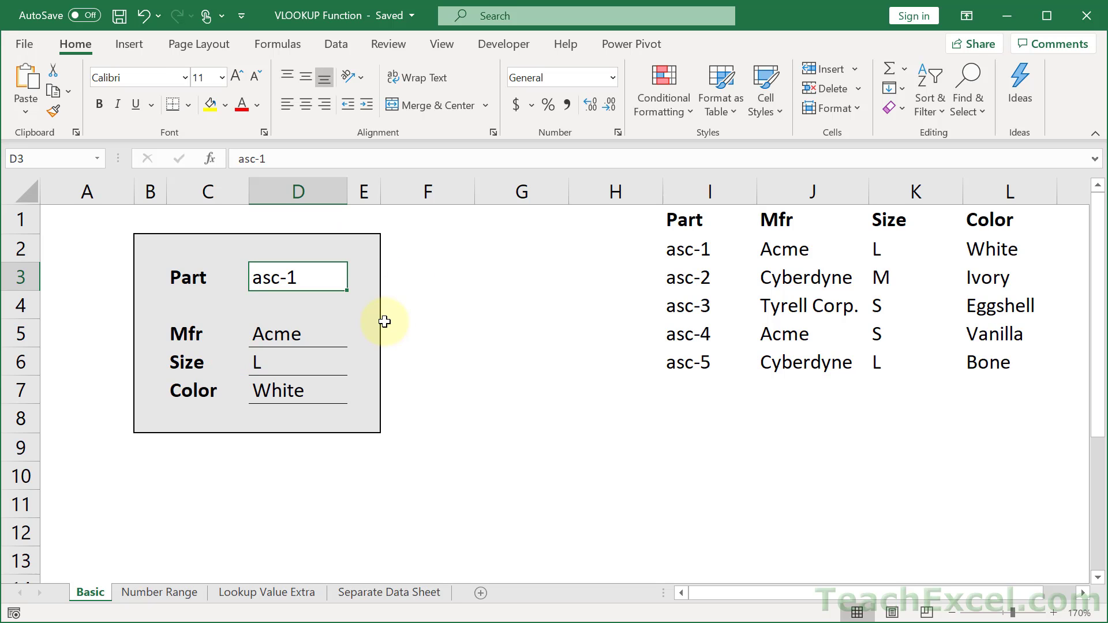
# Replace the part in cell D3 of the lookup form with asc-5
pyautogui.press('Delete')
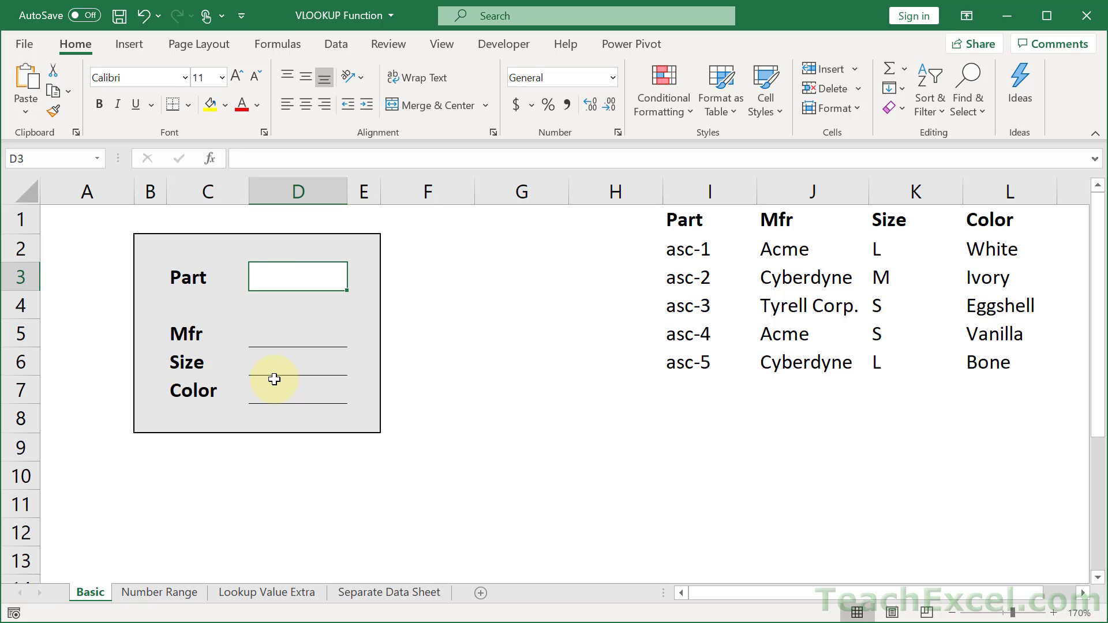
pyautogui.write('asc-5')
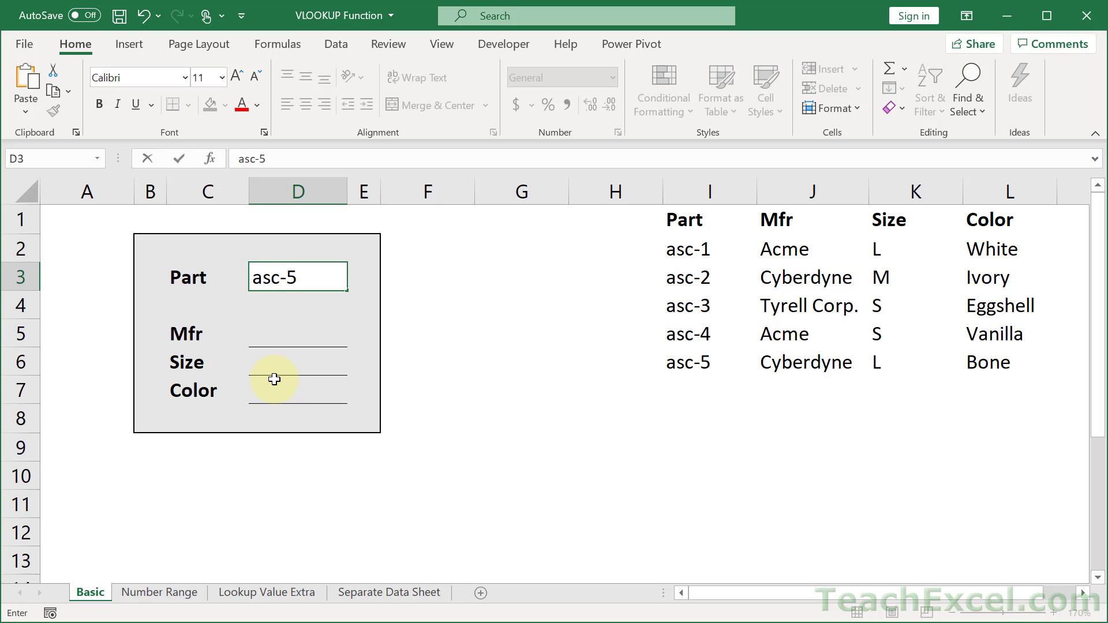
pyautogui.press('Return')
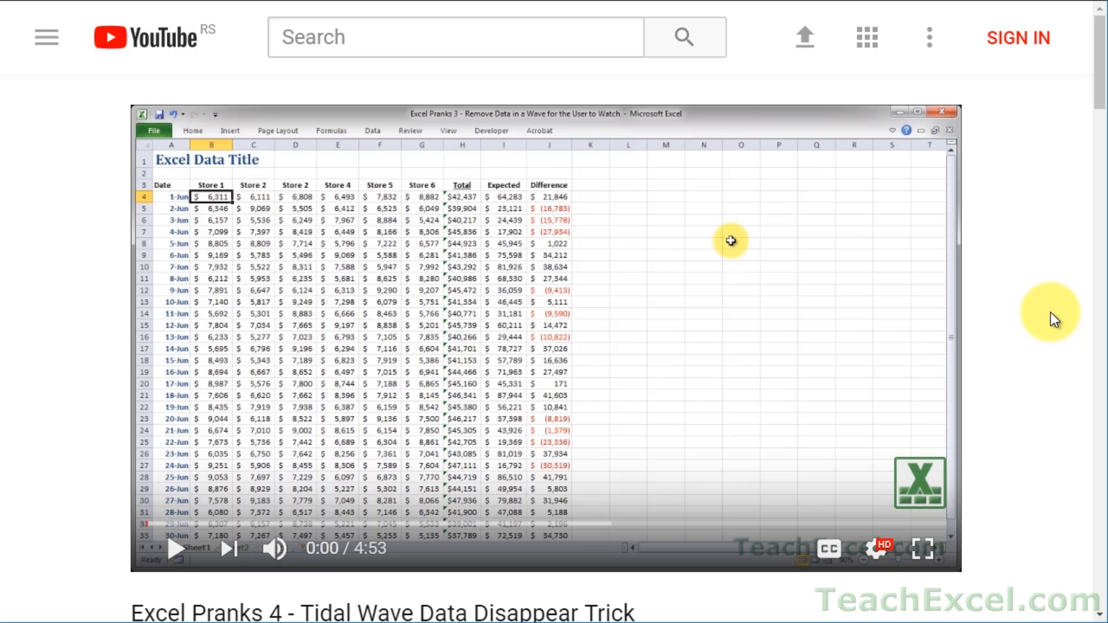
# On the YouTube video page, open the Excel file link in the video description
pyautogui.scroll(-8, 1050, 313)
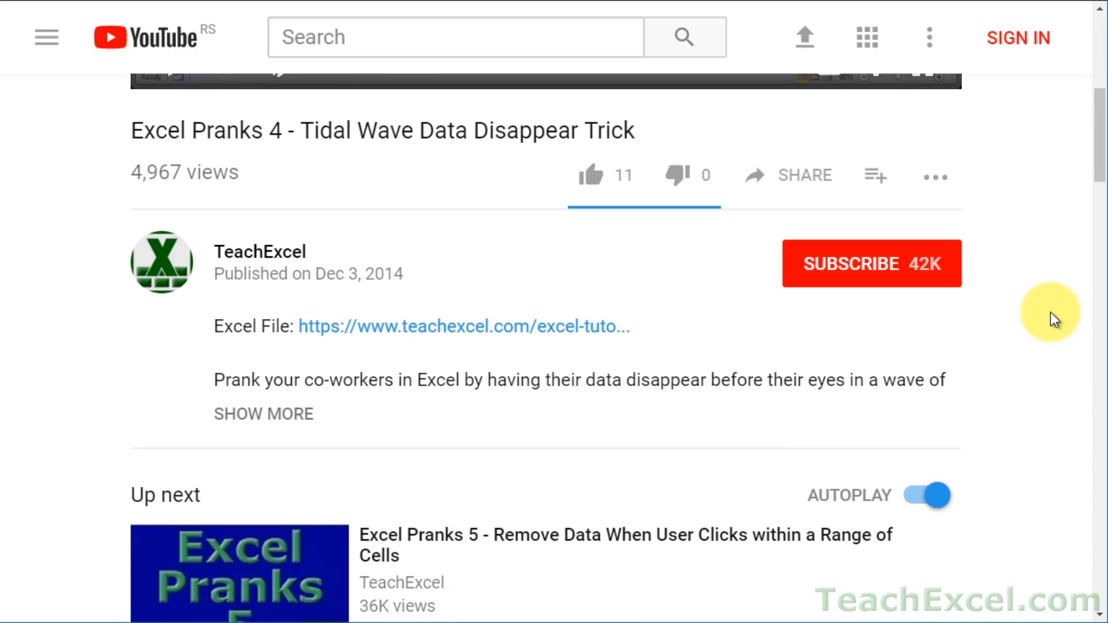
pyautogui.click(396, 338)
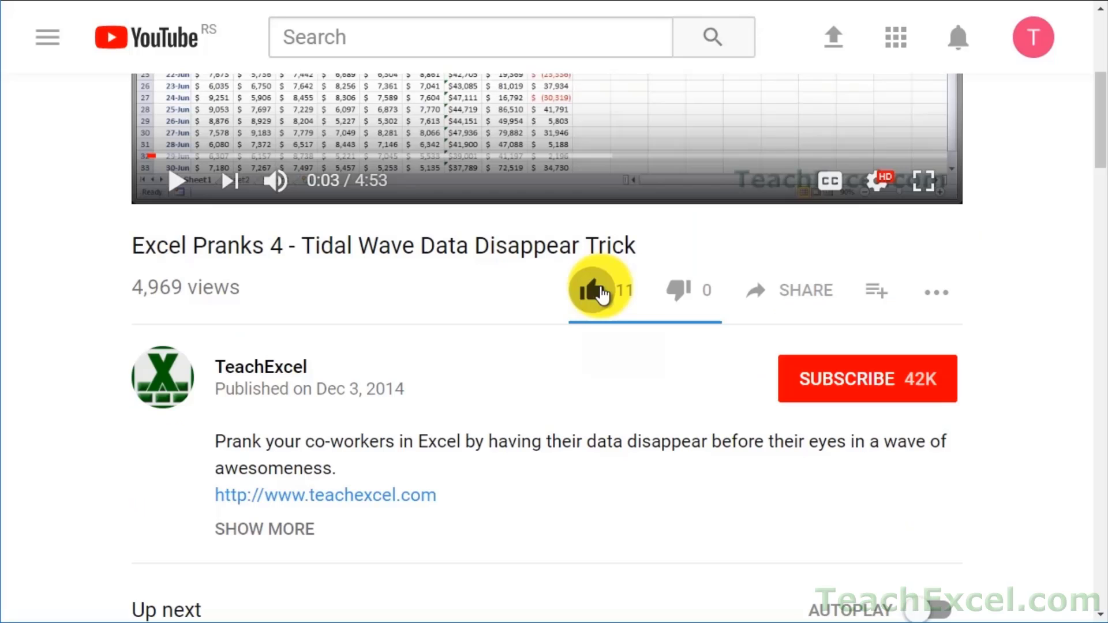
# Like the Excel Pranks 4 video on YouTube and subscribe to the TeachExcel channel with notifications
pyautogui.click(602, 294)
pyautogui.click(809, 373)
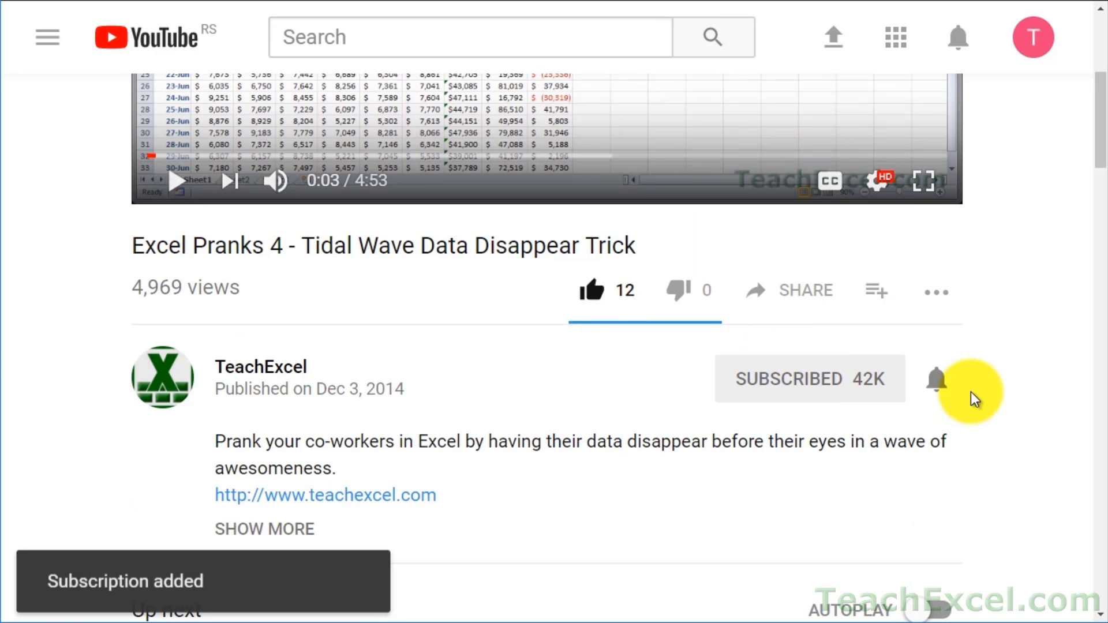
pyautogui.click(940, 383)
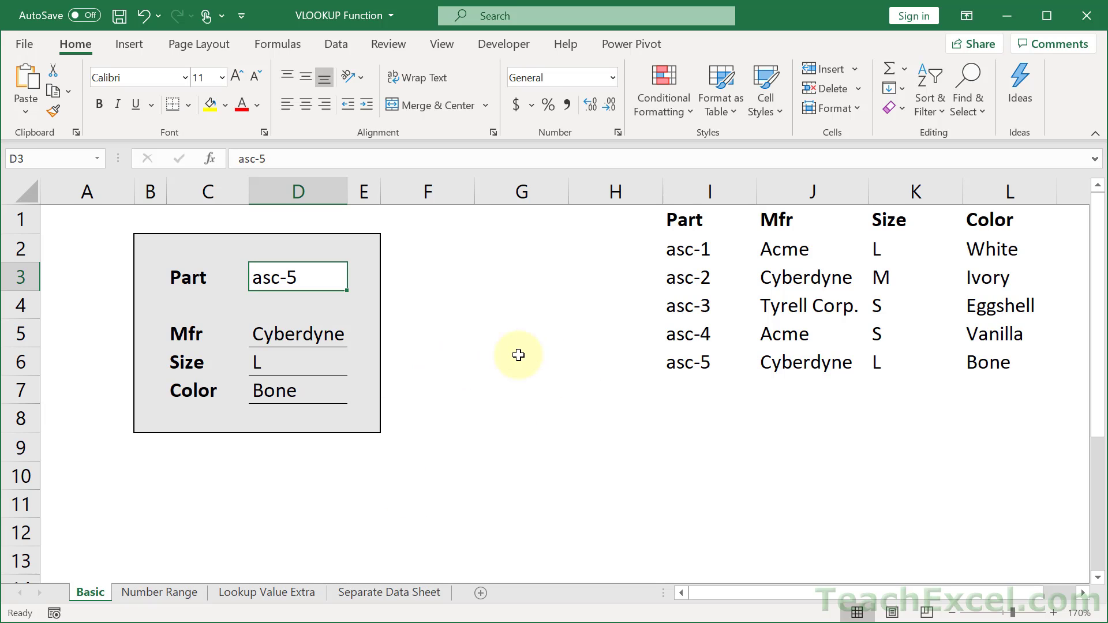
# Switch to the Excel workbook and show gridlines on the Basic sheet
pyautogui.click(440, 46)
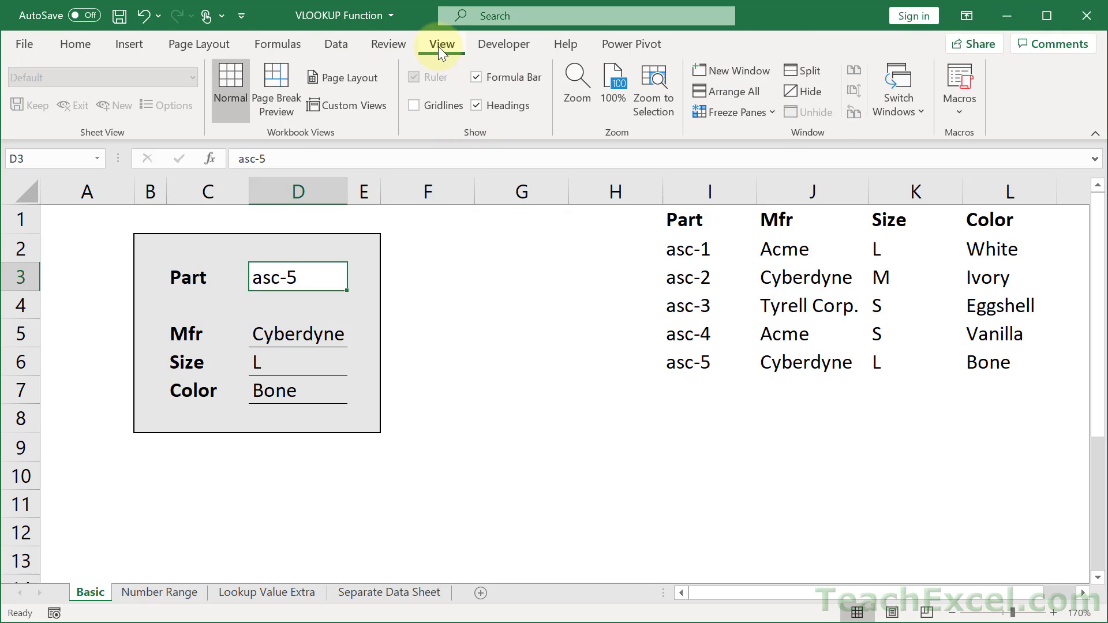
pyautogui.click(424, 102)
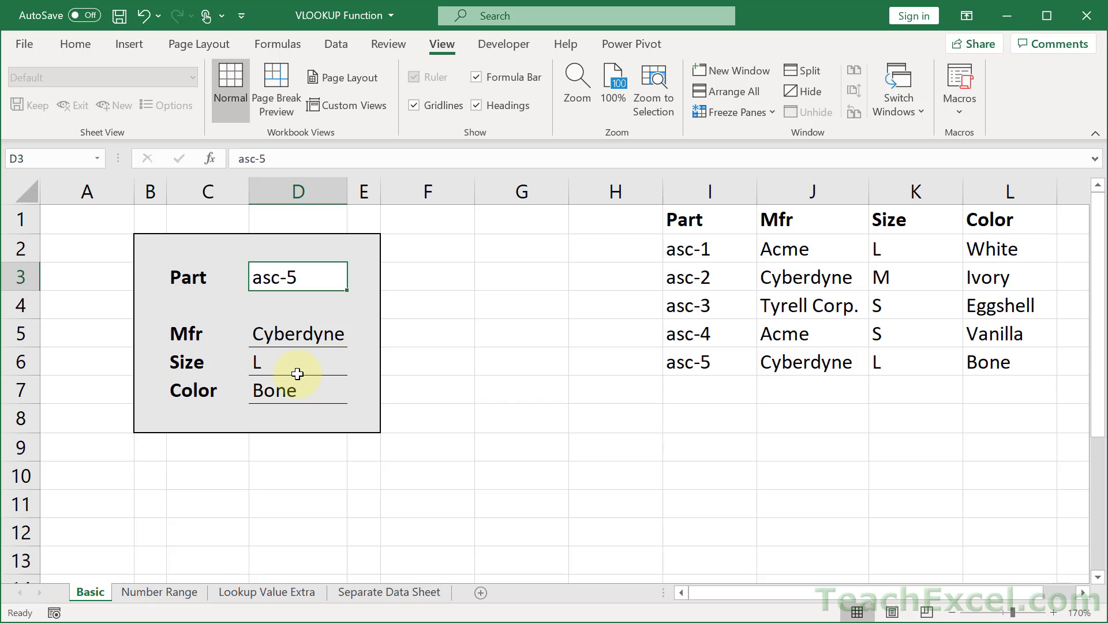
# Examine the existing lookup formulas in the Mfr, Size and Color result cells D5 to D7
pyautogui.click(299, 341)
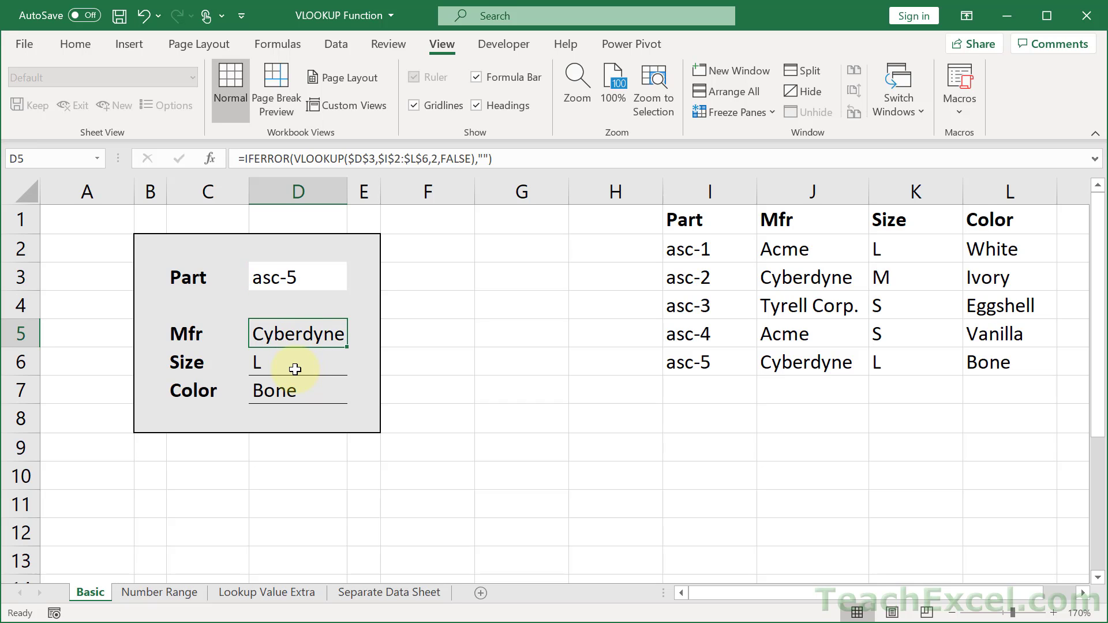
pyautogui.click(295, 370)
pyautogui.click(294, 391)
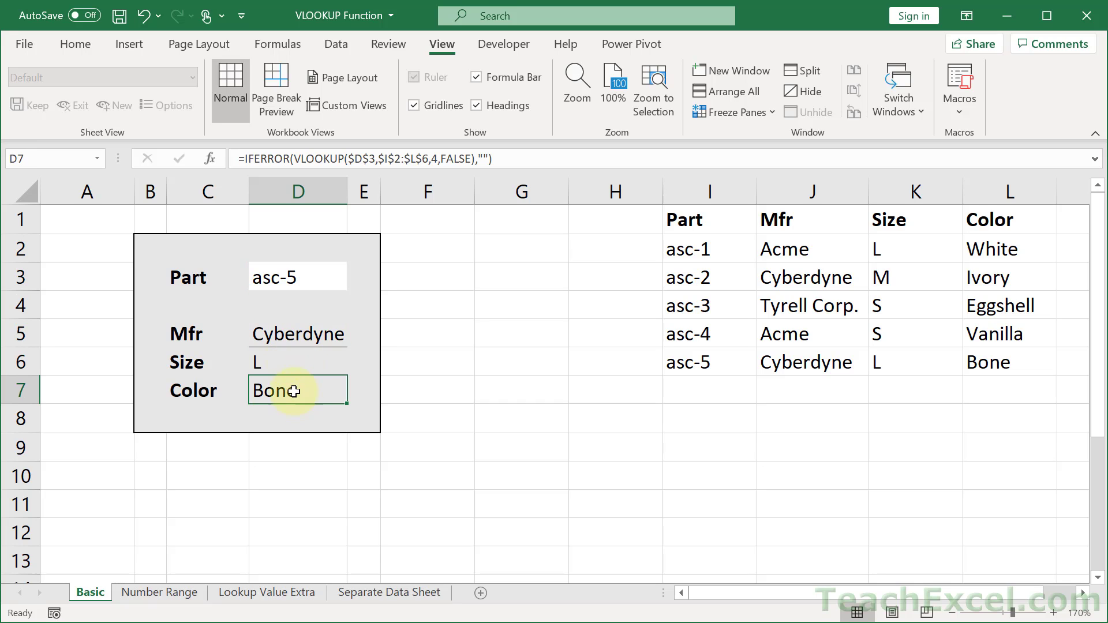
pyautogui.doubleClick(288, 336)
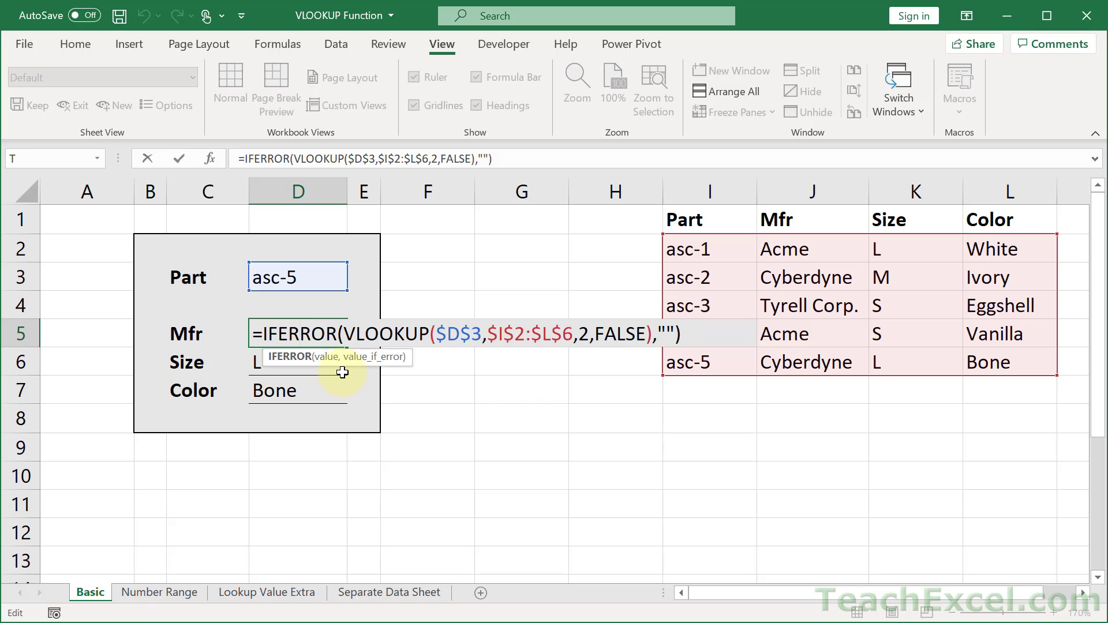
pyautogui.press('Escape')
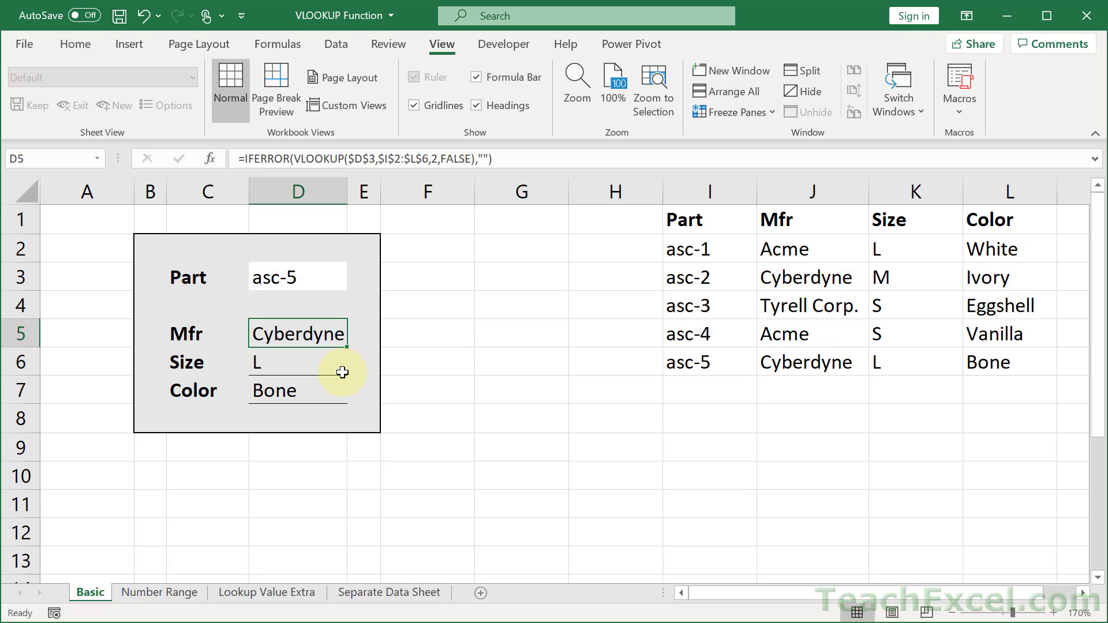
# Clear the formulas from the Mfr, Size and Color result cells D5 to D7
pyautogui.press('Delete')
pyautogui.press('Down')
pyautogui.press('Delete')
pyautogui.press('Down')
pyautogui.press('Delete')
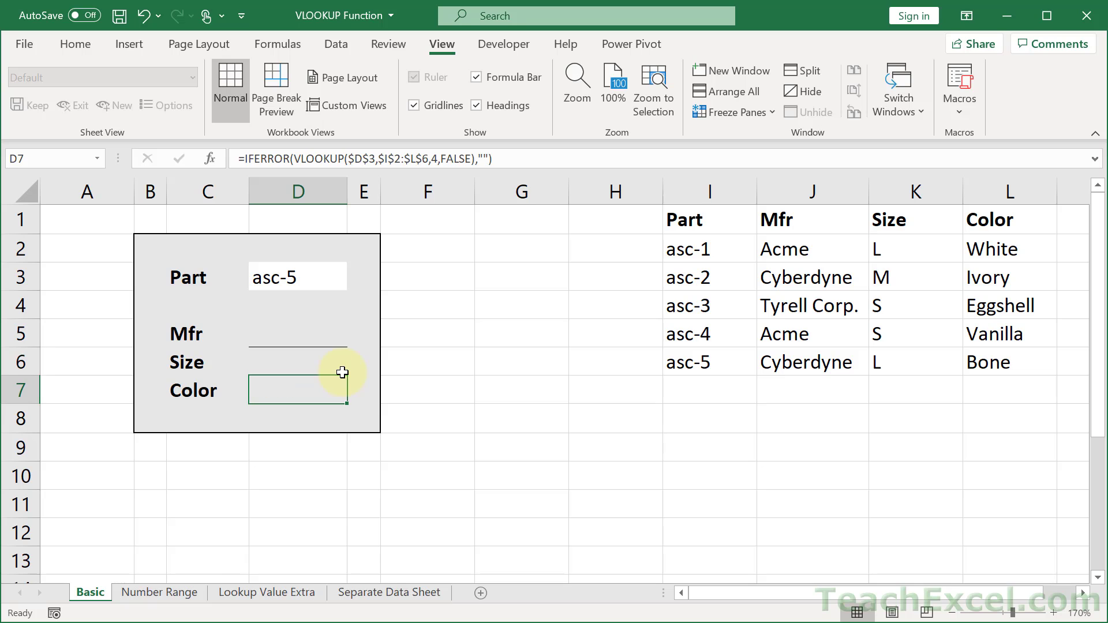
pyautogui.press('Up')
pyautogui.press('Up')
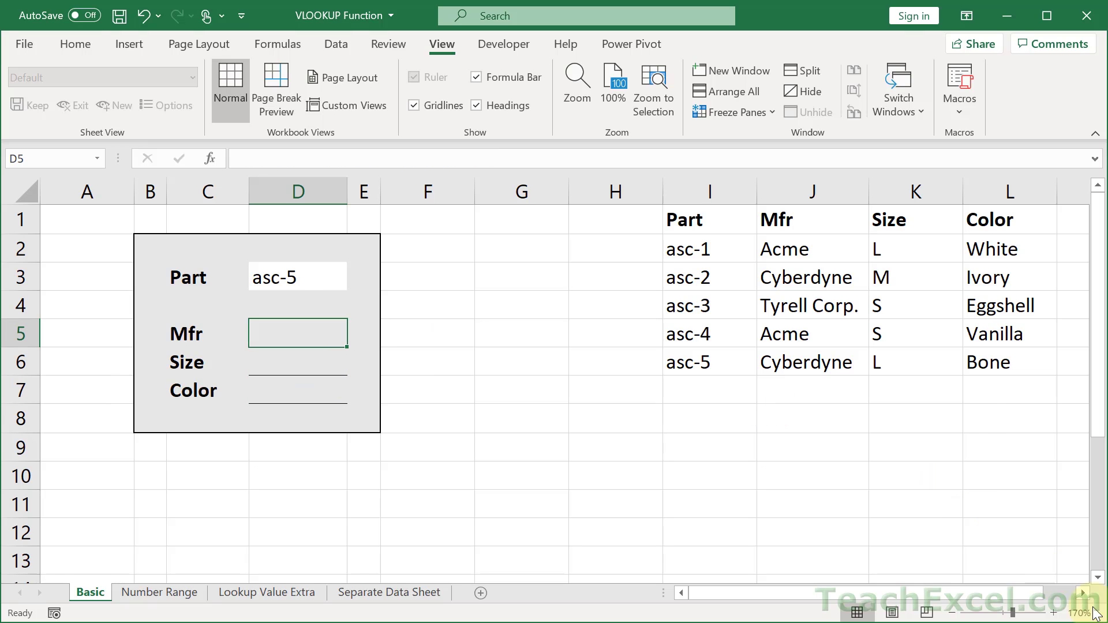
# Examine the part entry in D3 and the Part, Mfr, Size and Color columns of the data table in I1:L6
pyautogui.click(1054, 613)
pyautogui.click(1054, 613)
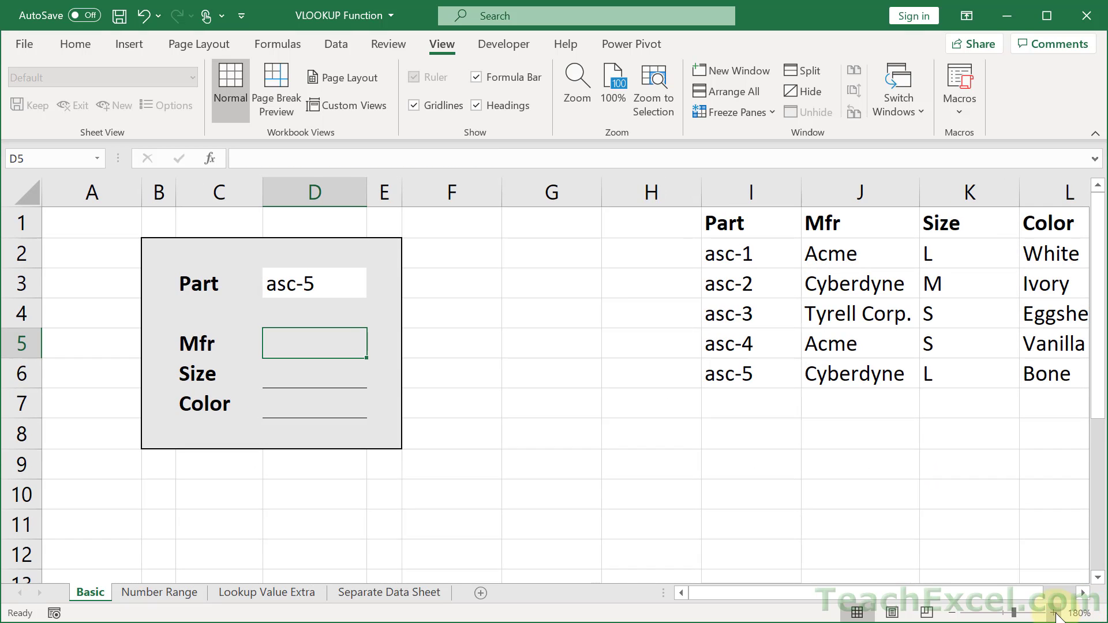
pyautogui.click(1054, 613)
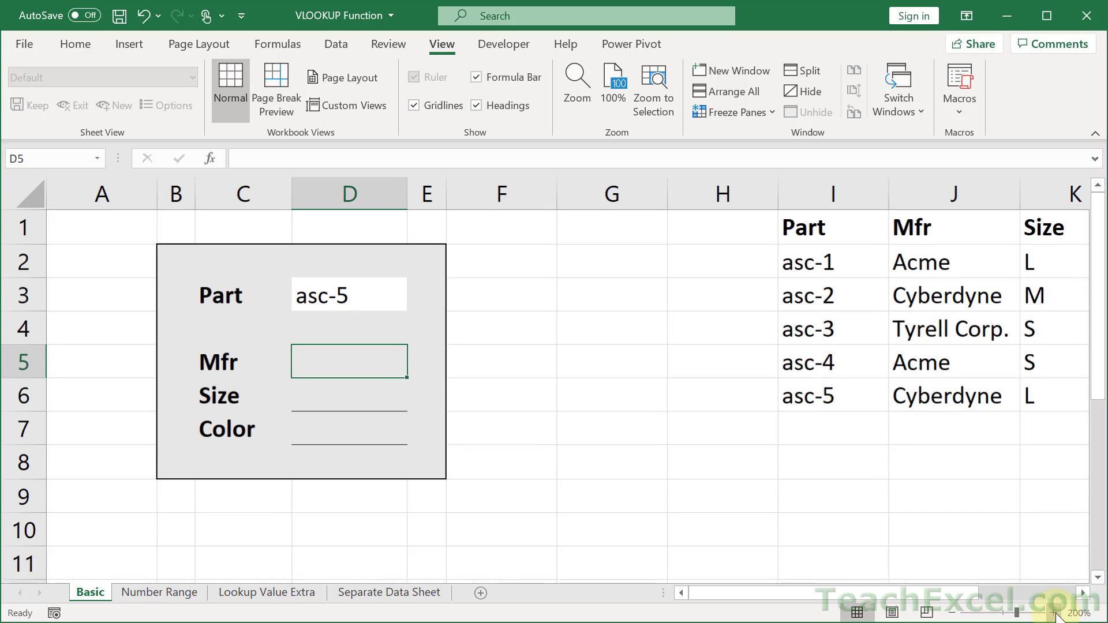
pyautogui.click(1083, 594)
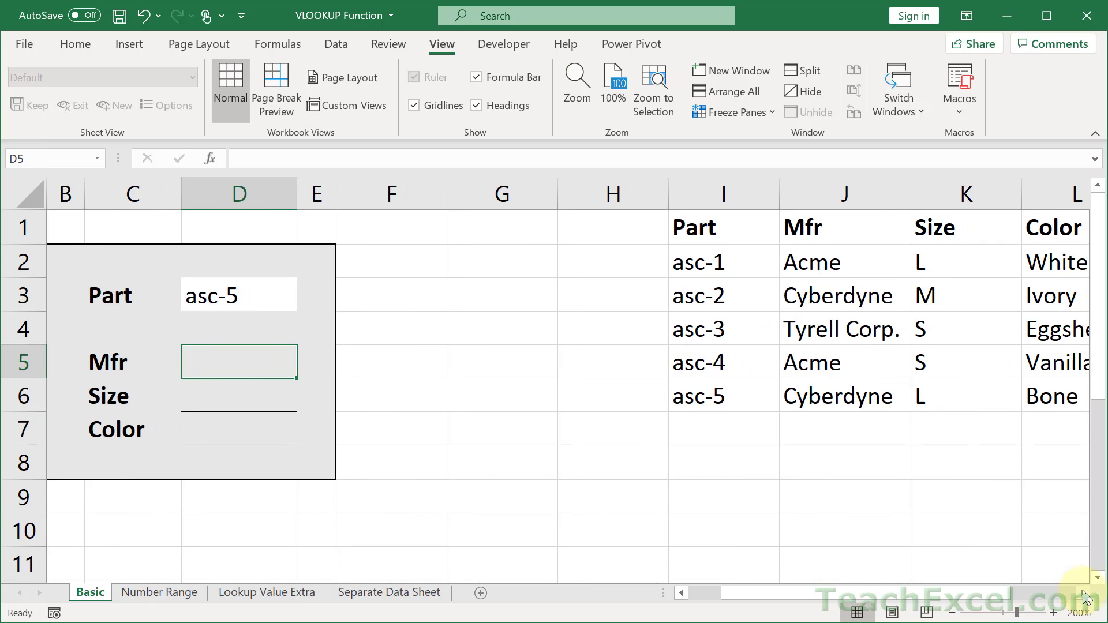
pyautogui.click(951, 613)
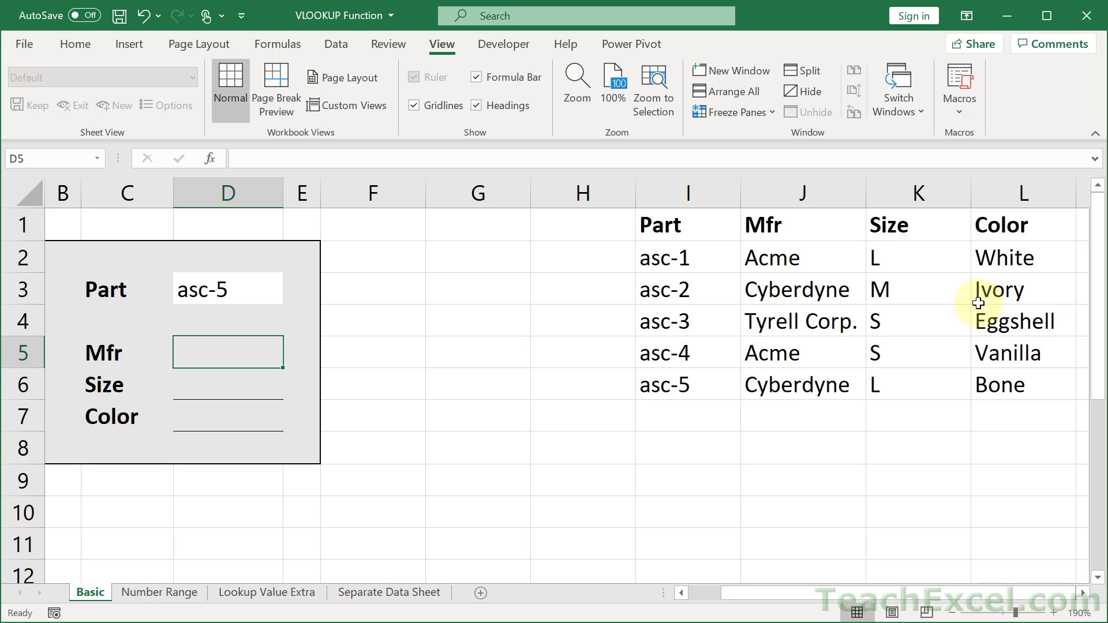
pyautogui.click(217, 288)
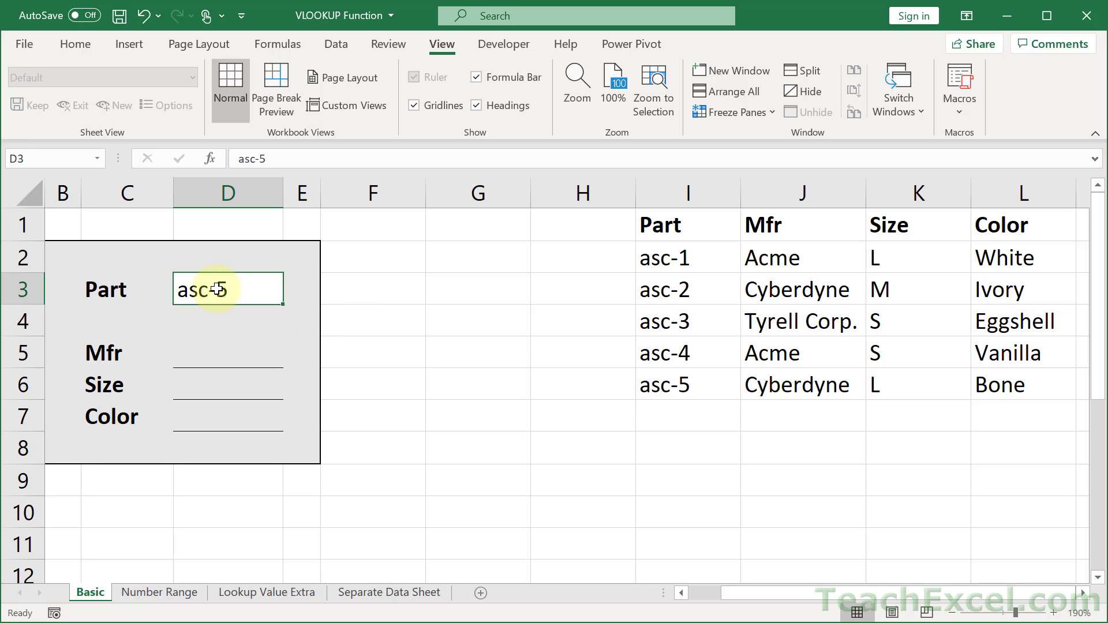
pyautogui.moveTo(710, 227); pyautogui.dragTo(714, 380)
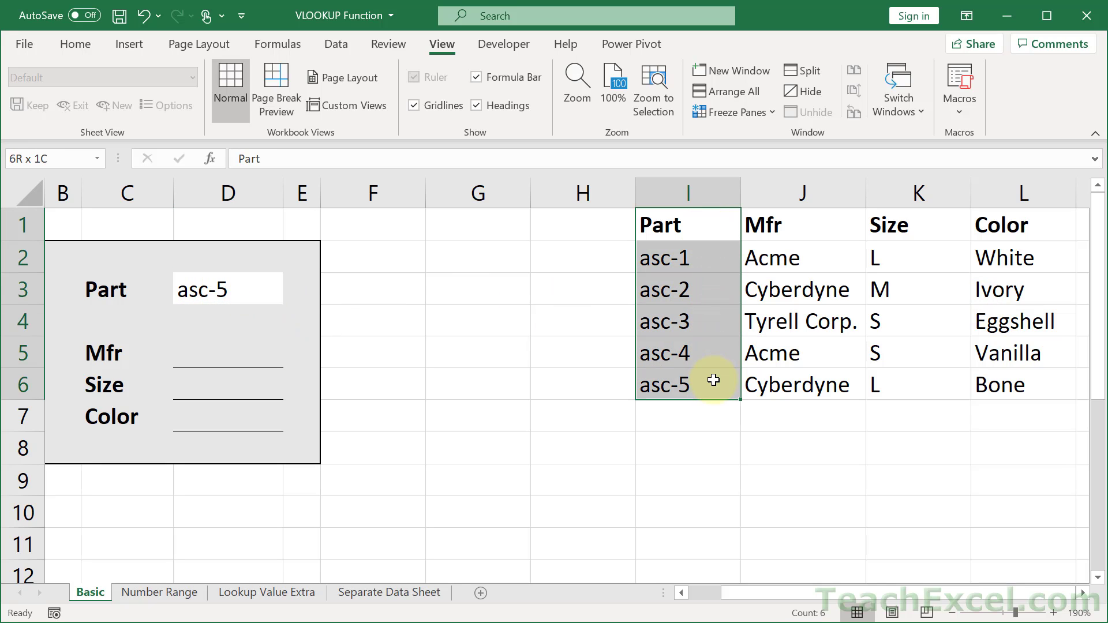
pyautogui.click(780, 218)
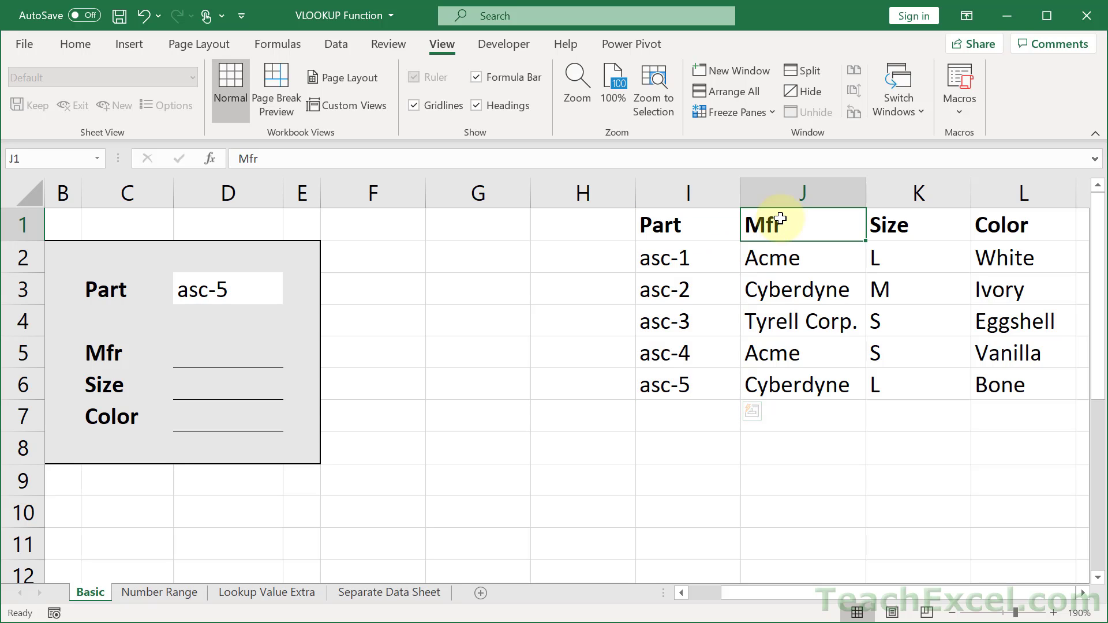
pyautogui.click(917, 223)
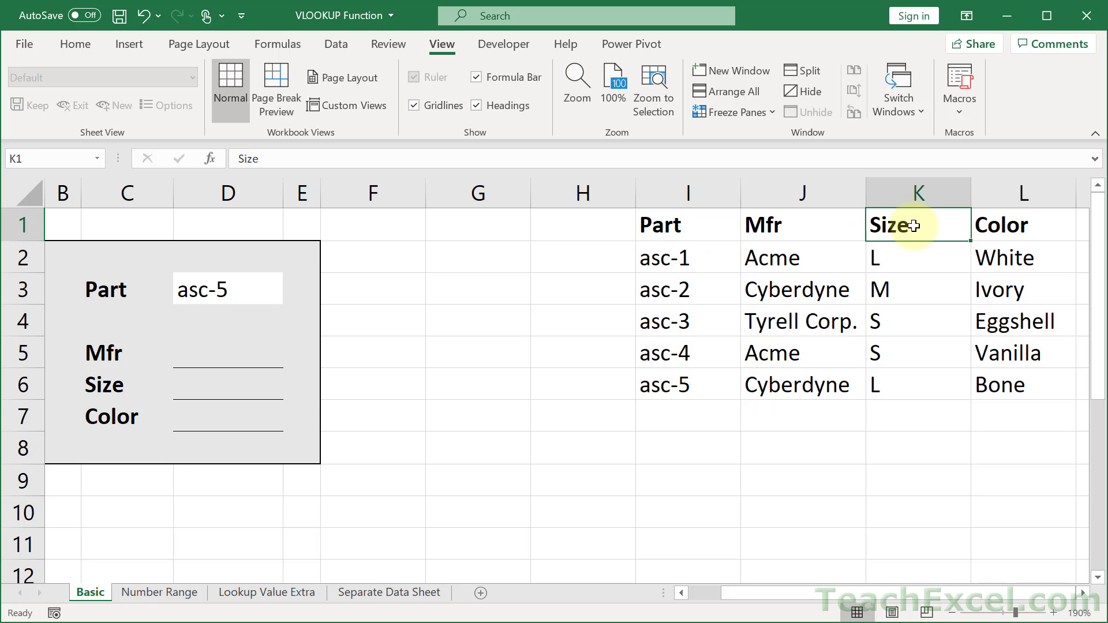
pyautogui.click(982, 220)
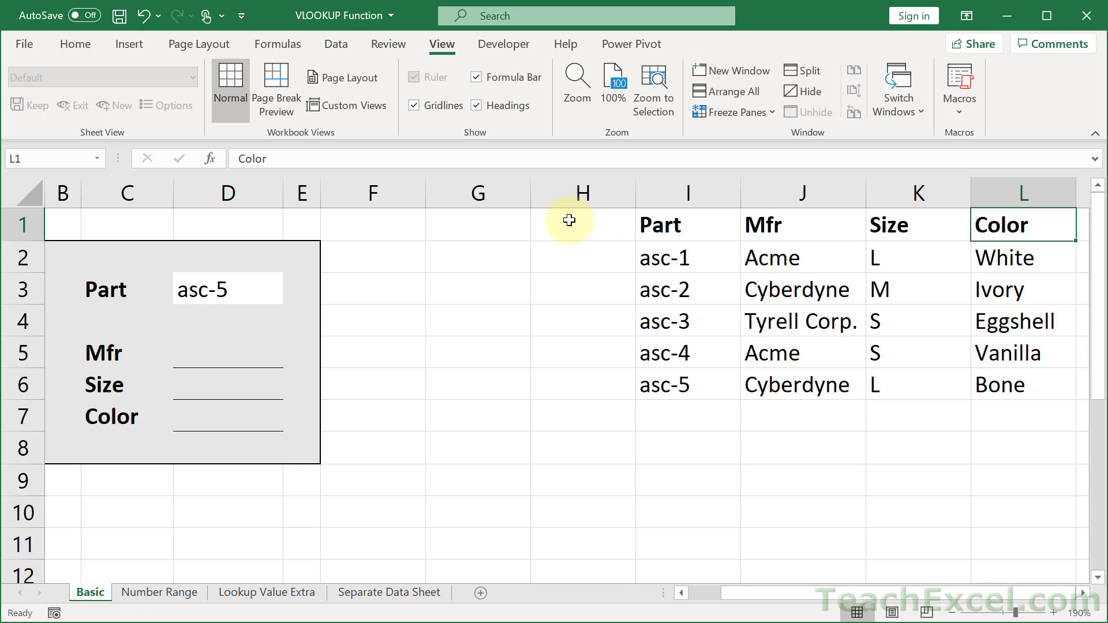
pyautogui.moveTo(569, 220); pyautogui.dragTo(576, 388)
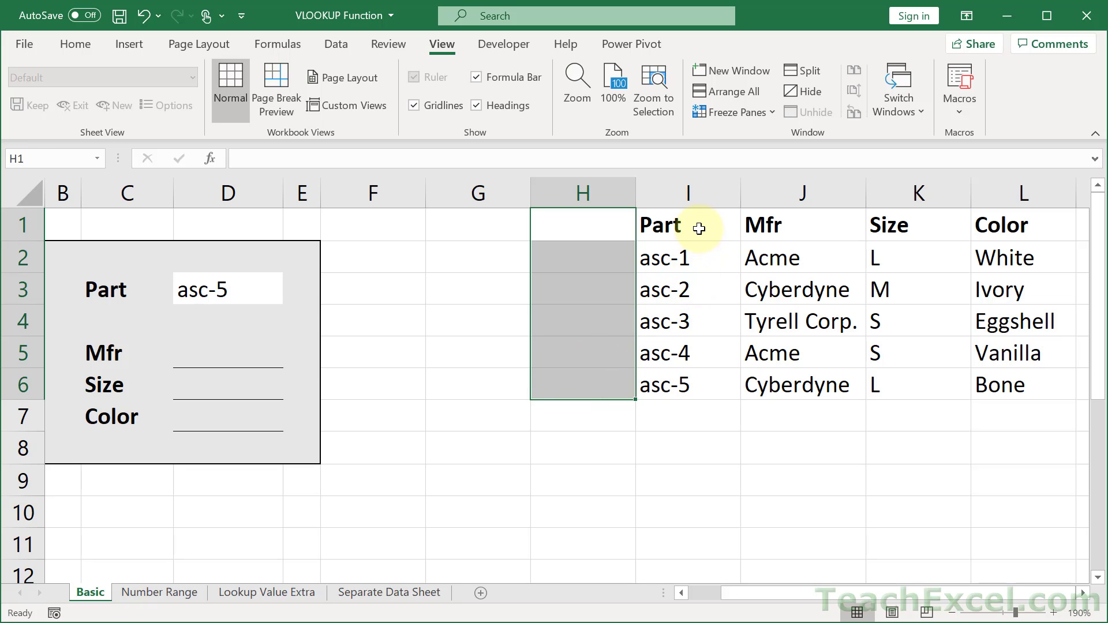
pyautogui.moveTo(701, 227); pyautogui.dragTo(694, 380)
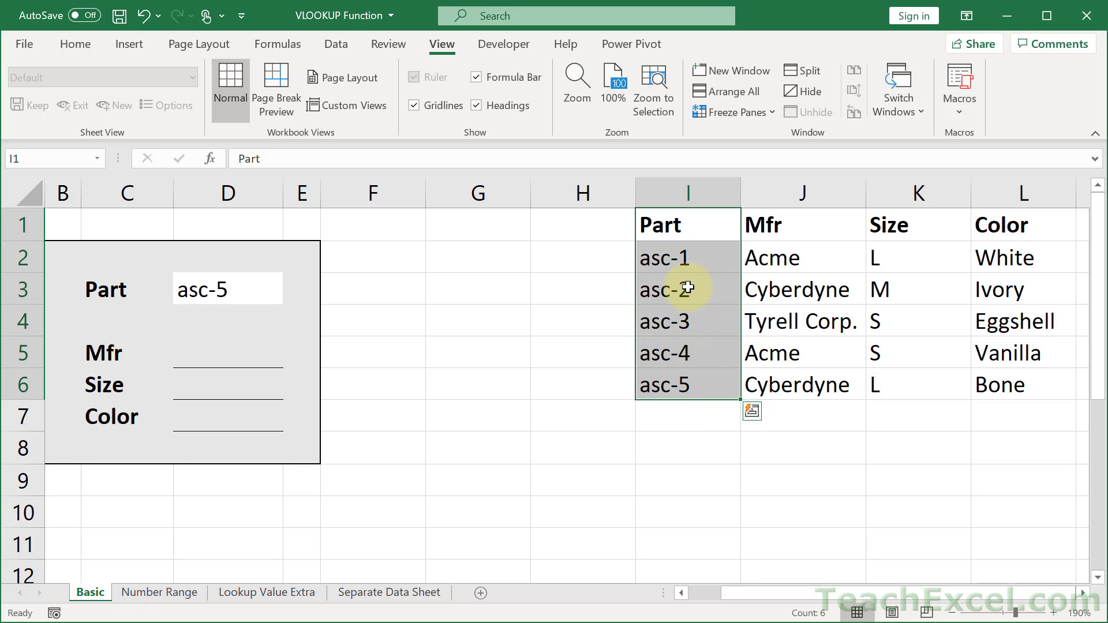
pyautogui.click(678, 321)
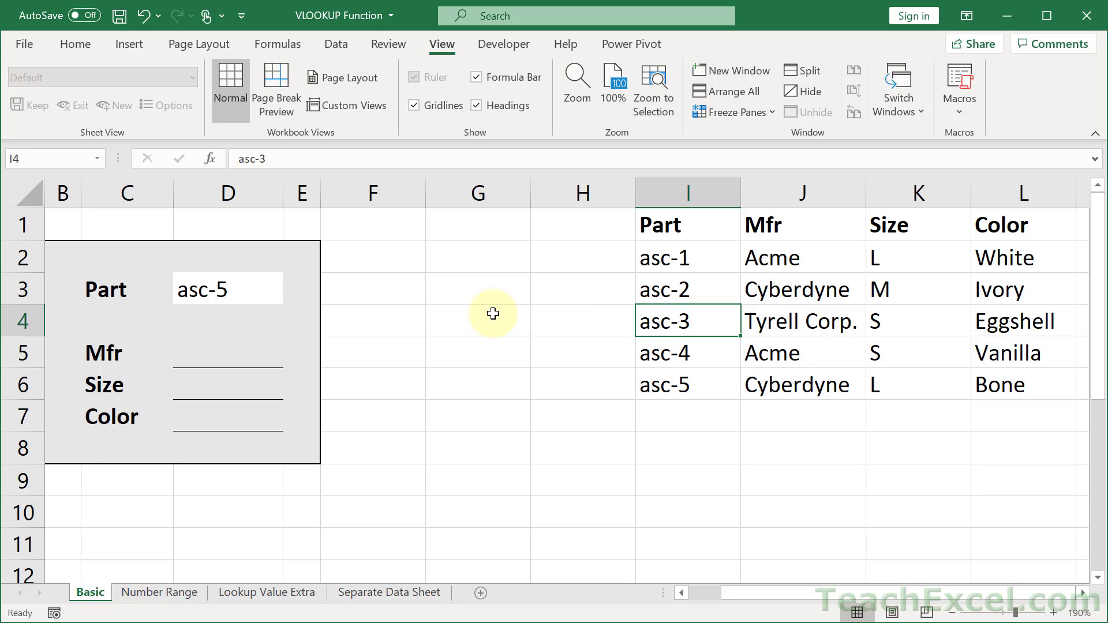
# Enter a VLOOKUP formula in the Mfr cell D5 that looks up D3 in I2:L6 and returns column 2 with FALSE for exact match
pyautogui.click(212, 357)
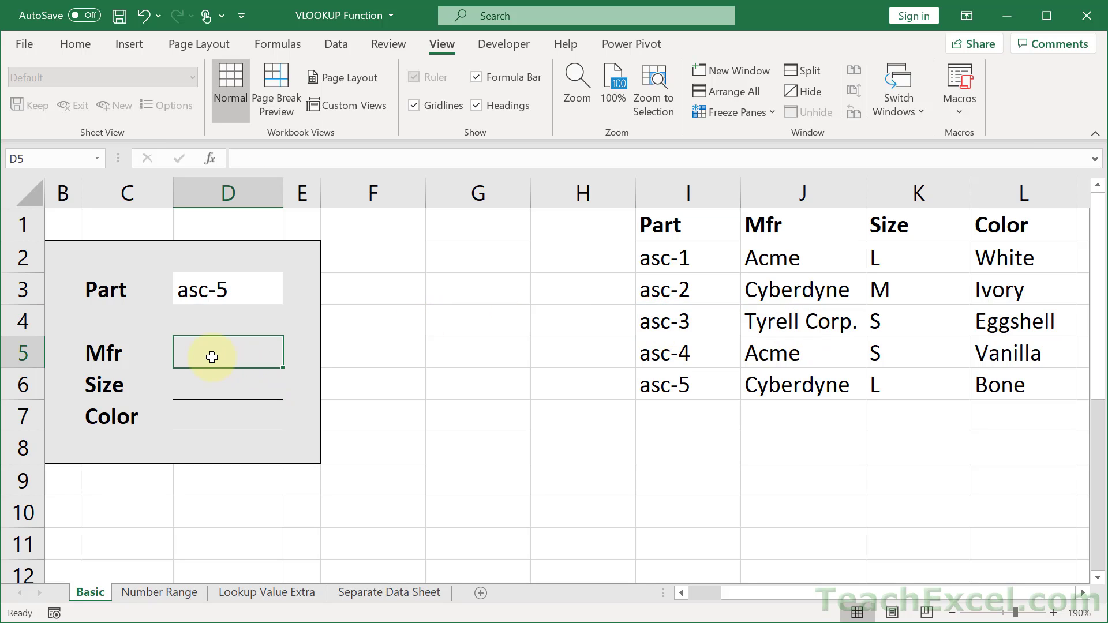
pyautogui.write('=vl')
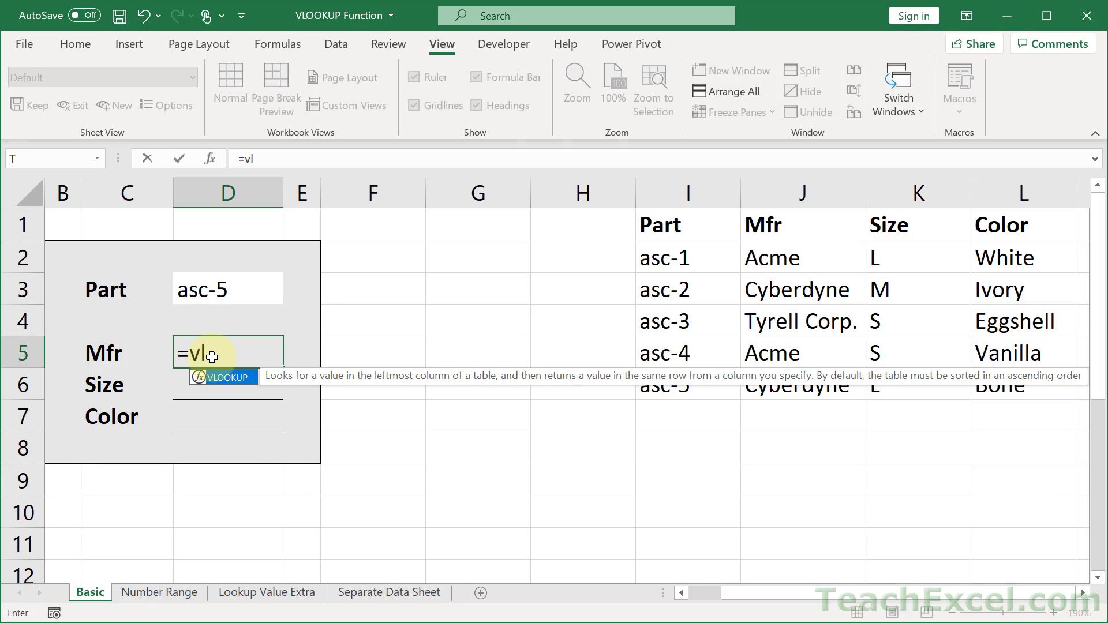
pyautogui.press('Tab')
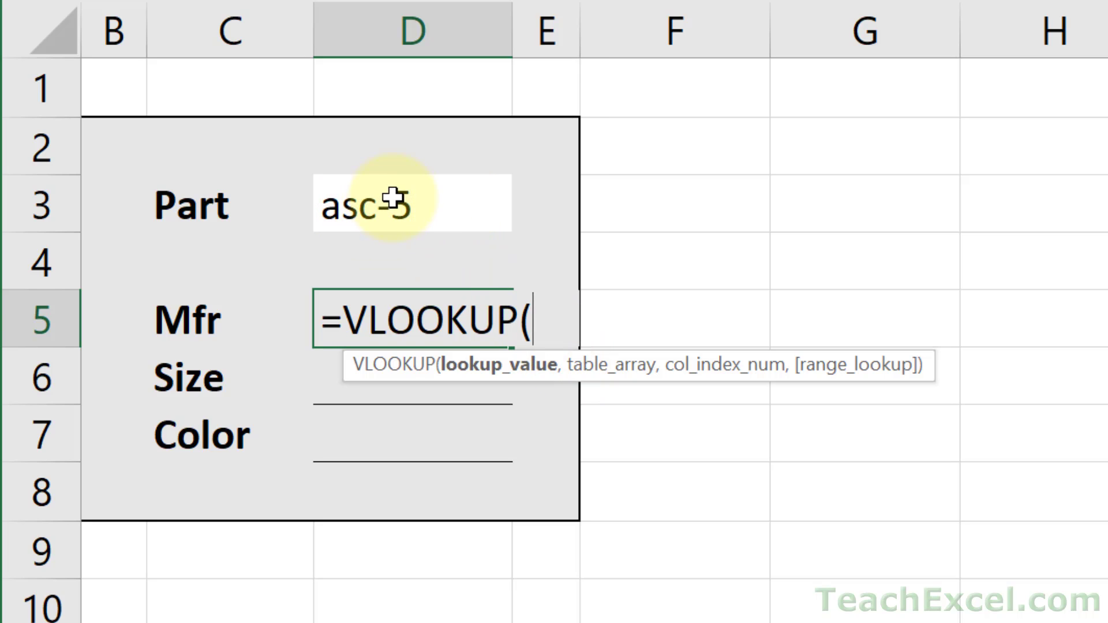
pyautogui.click(402, 198)
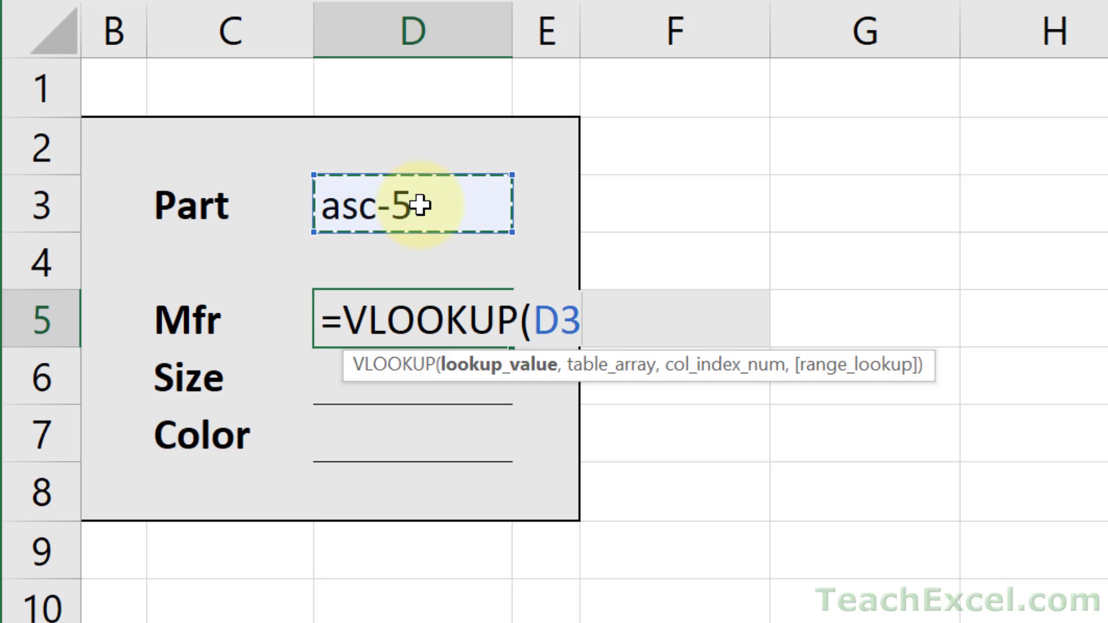
pyautogui.write(',')
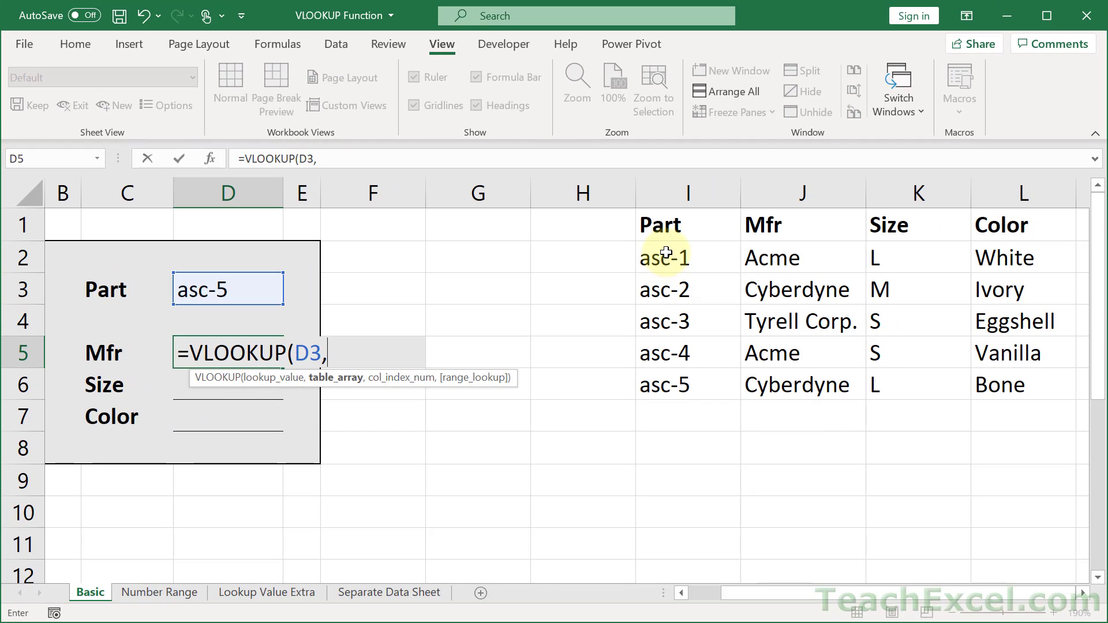
pyautogui.moveTo(658, 254); pyautogui.dragTo(1007, 379)
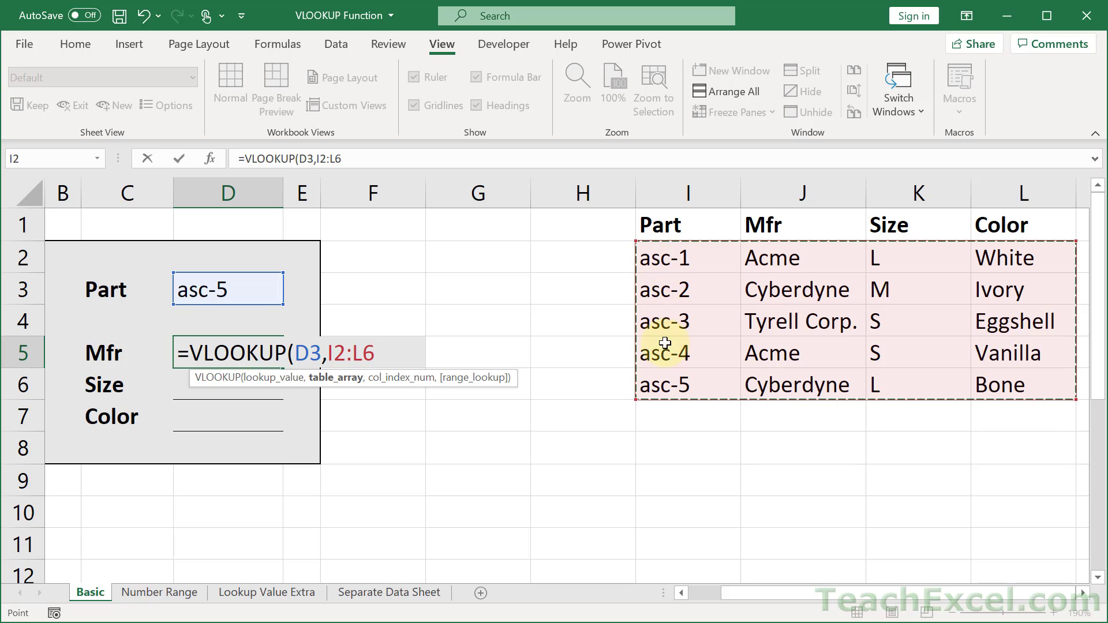
pyautogui.write(',')
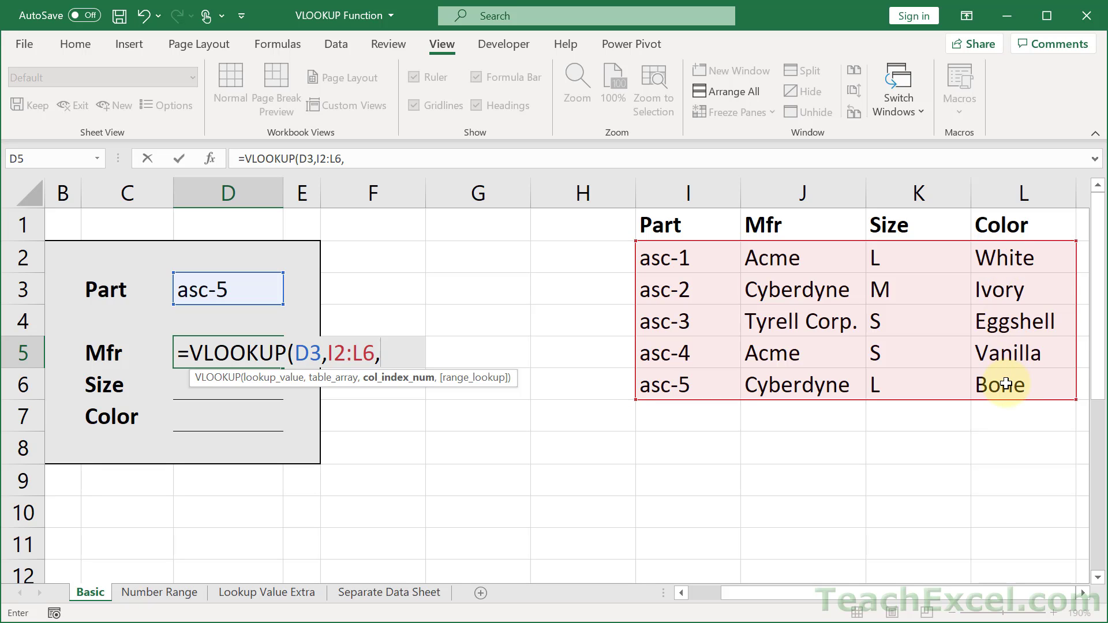
pyautogui.write('2')
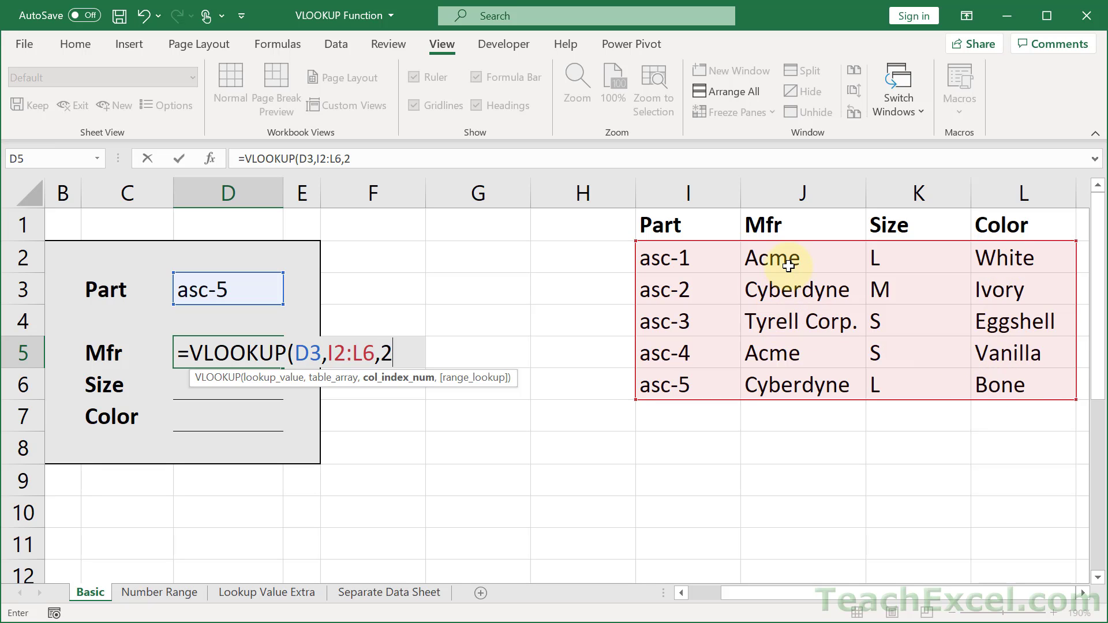
pyautogui.write(',')
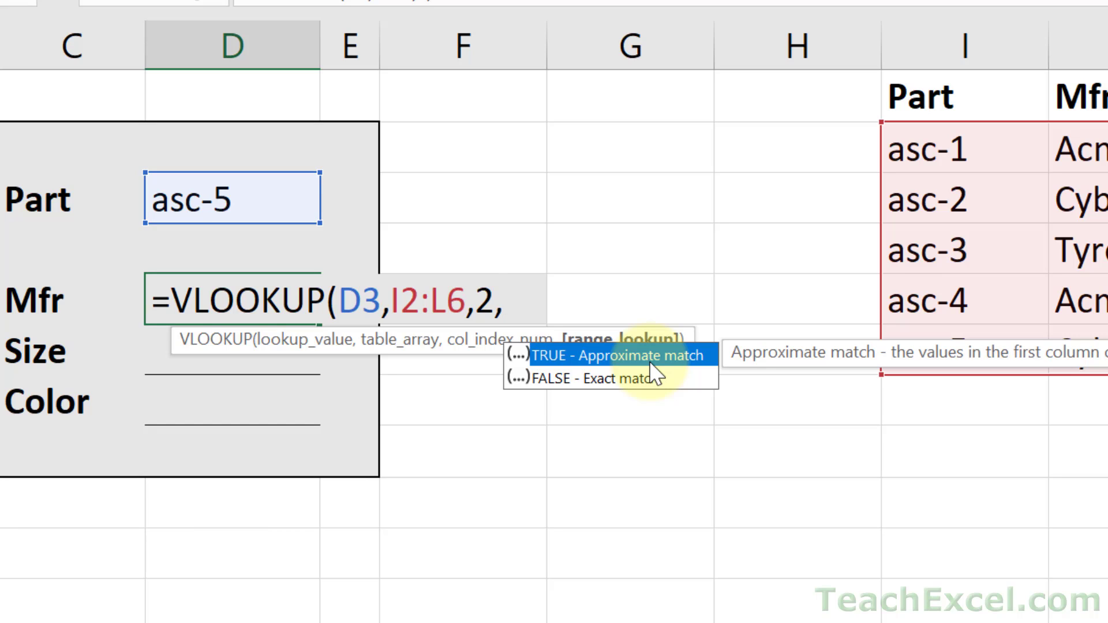
pyautogui.doubleClick(614, 382)
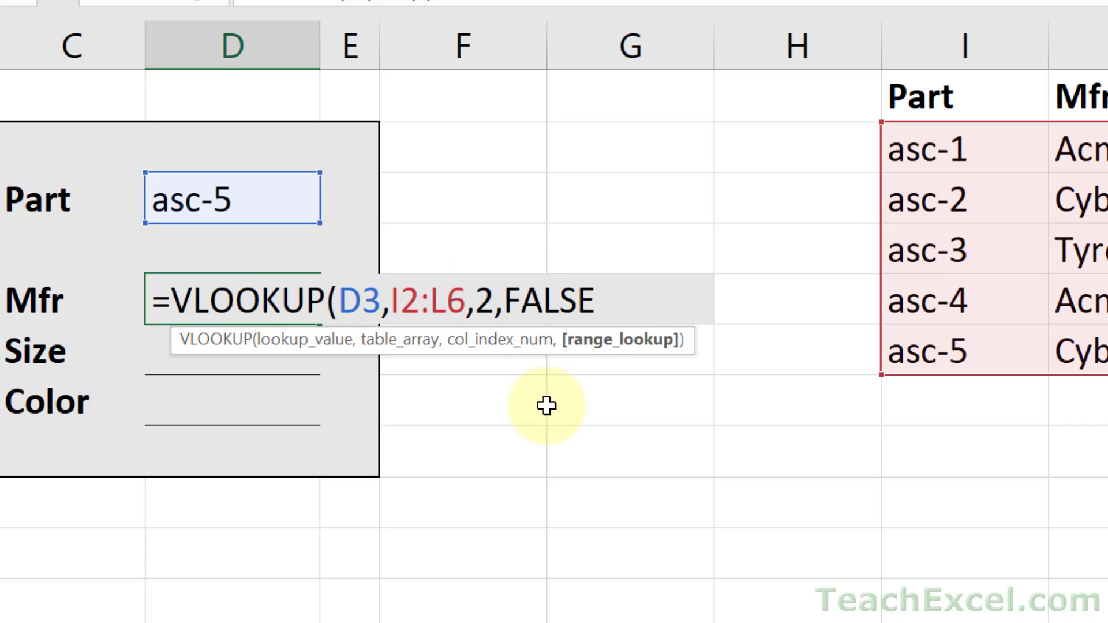
pyautogui.write(')')
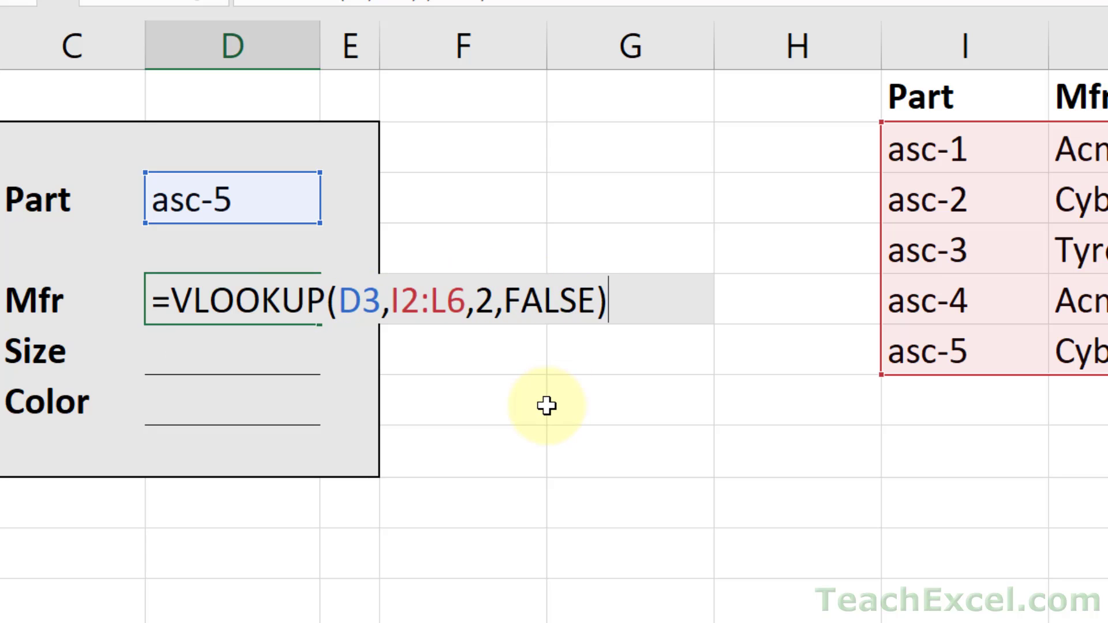
pyautogui.press('Return')
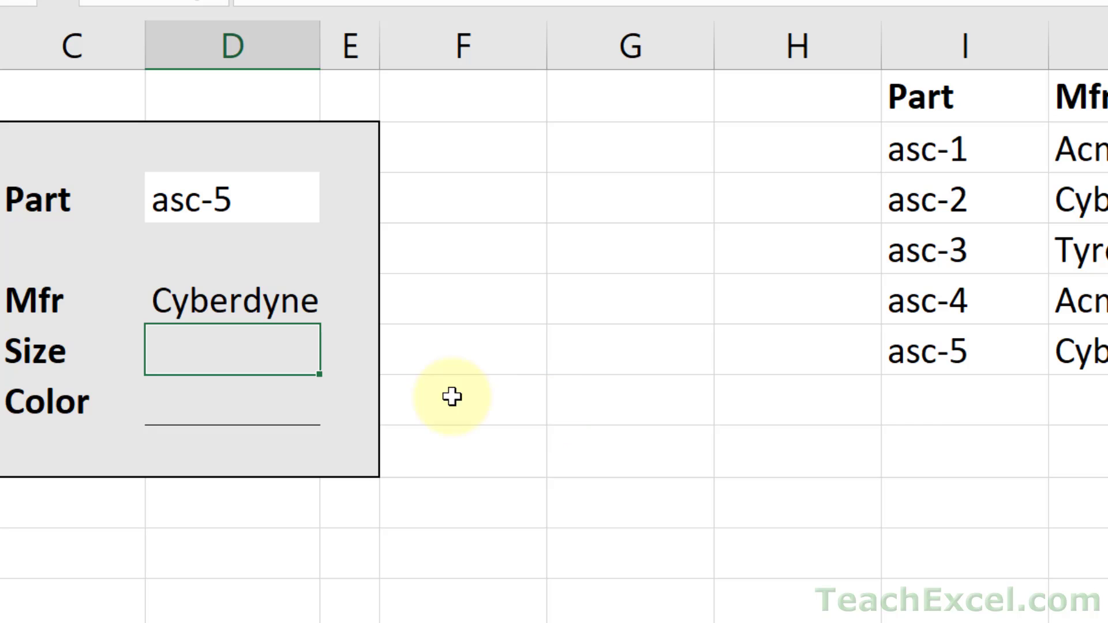
pyautogui.click(238, 303)
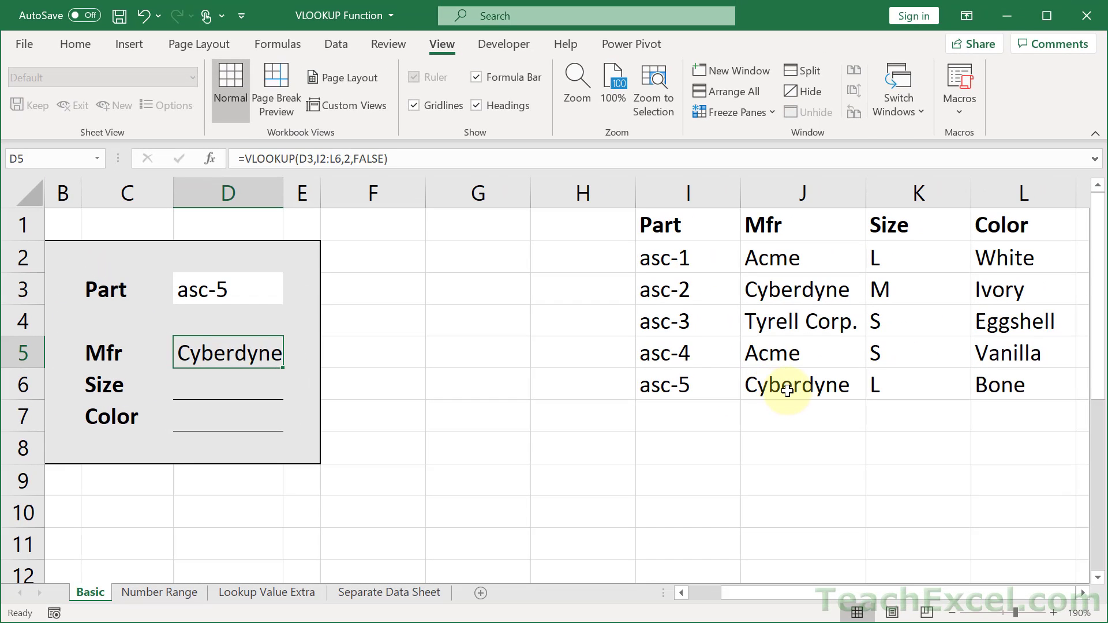
pyautogui.click(787, 391)
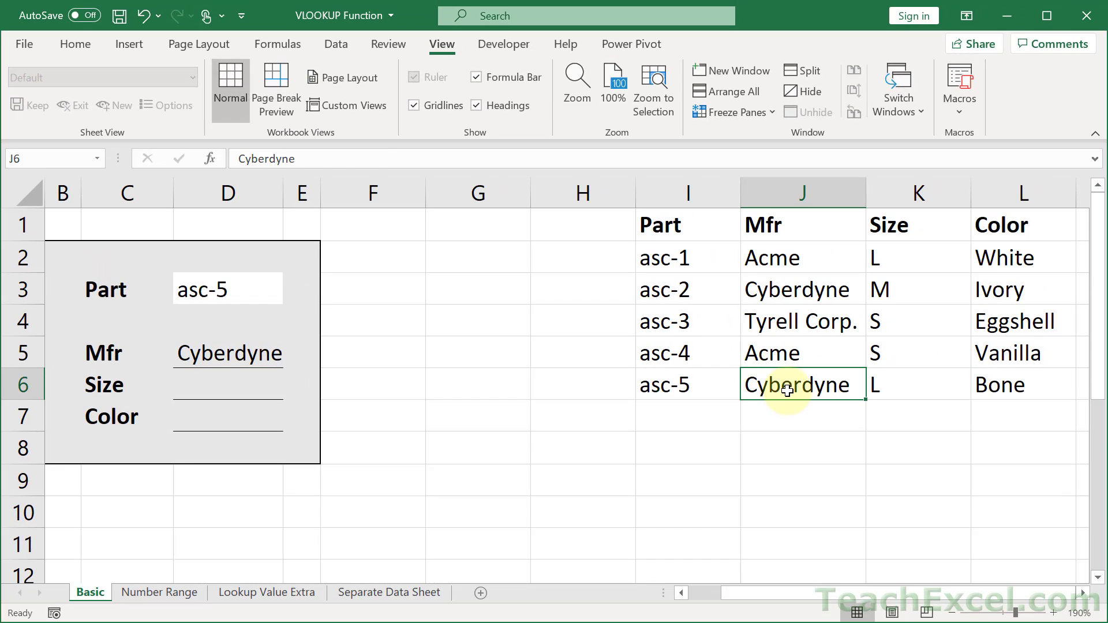
# Enter a VLOOKUP formula in the Size cell D6 that looks up D3 in I2:L6 and returns column 3 with an exact match
pyautogui.click(237, 383)
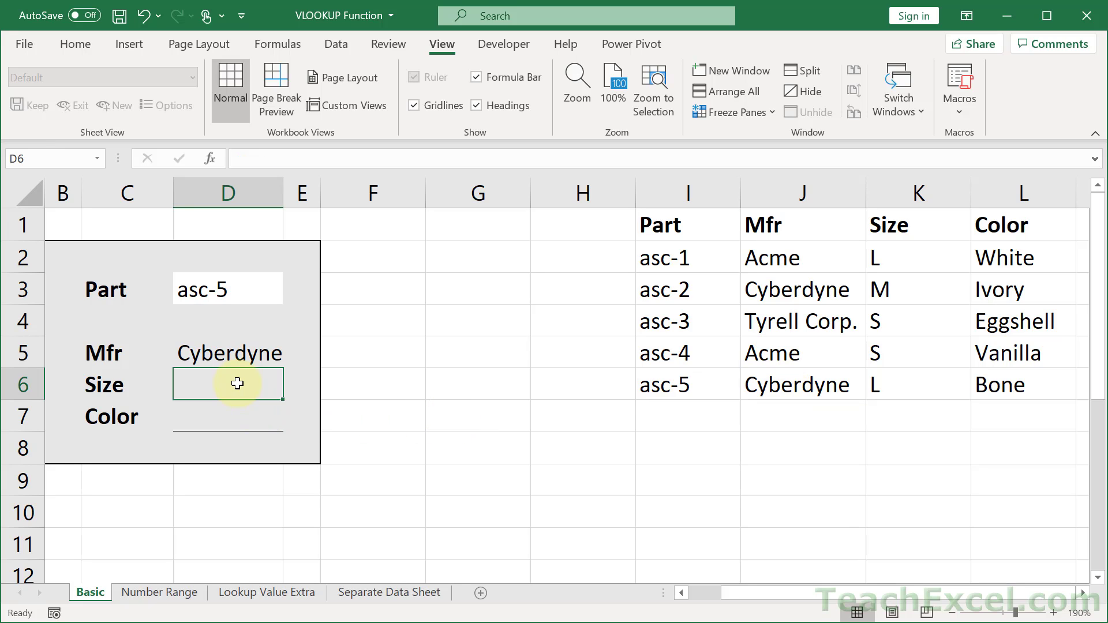
pyautogui.write('=')
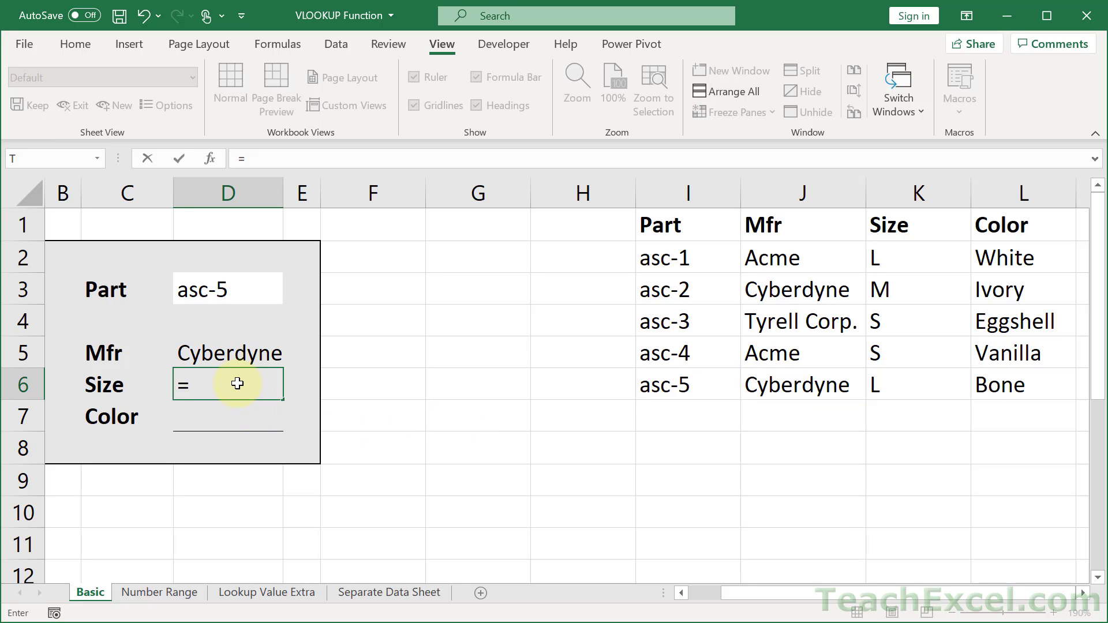
pyautogui.write('vl')
pyautogui.press('Tab')
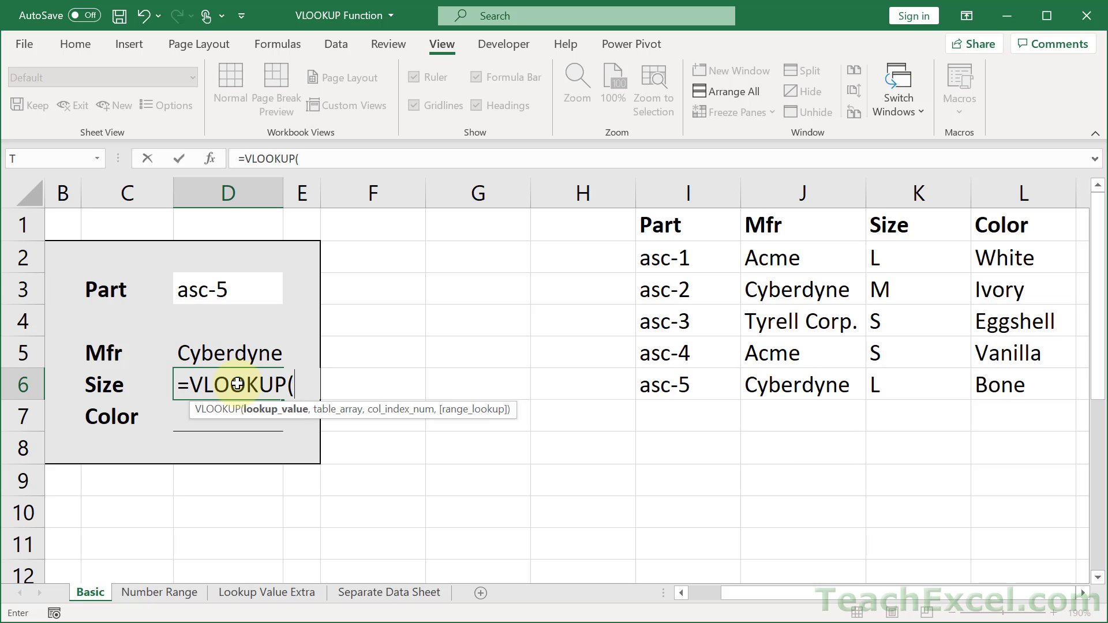
pyautogui.click(231, 295)
pyautogui.write(',')
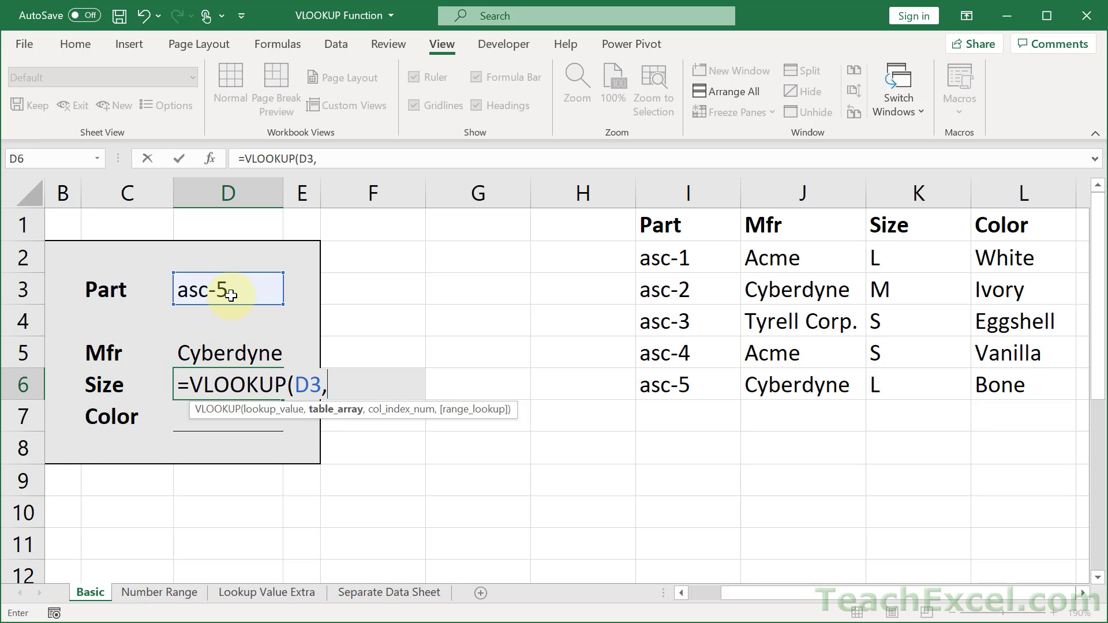
pyautogui.moveTo(703, 257); pyautogui.dragTo(1011, 384)
pyautogui.write(',')
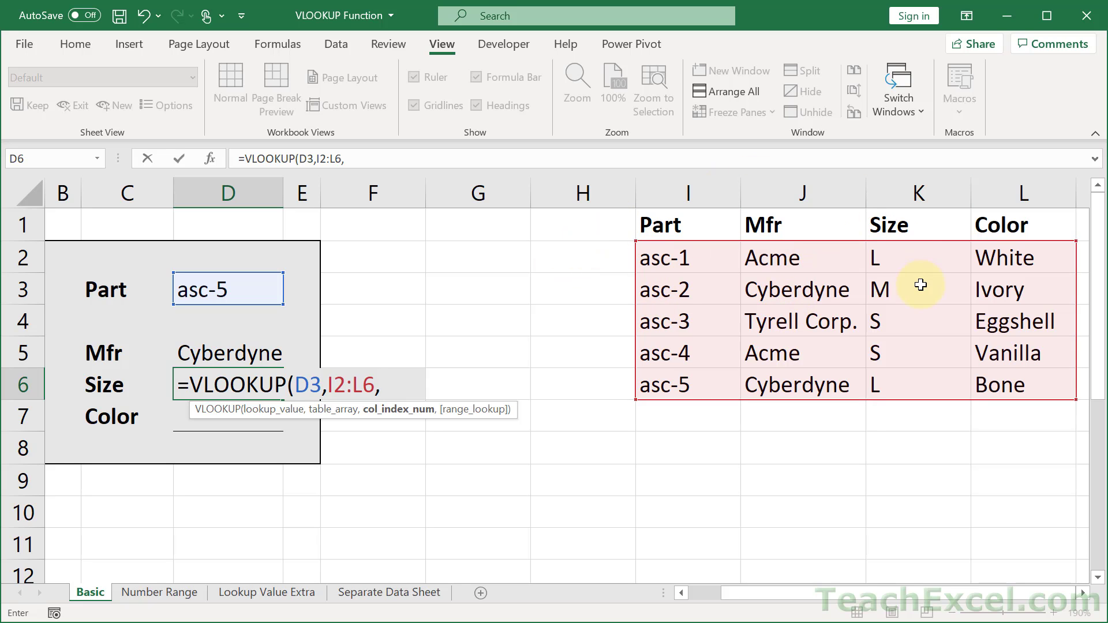
pyautogui.write('3,false')
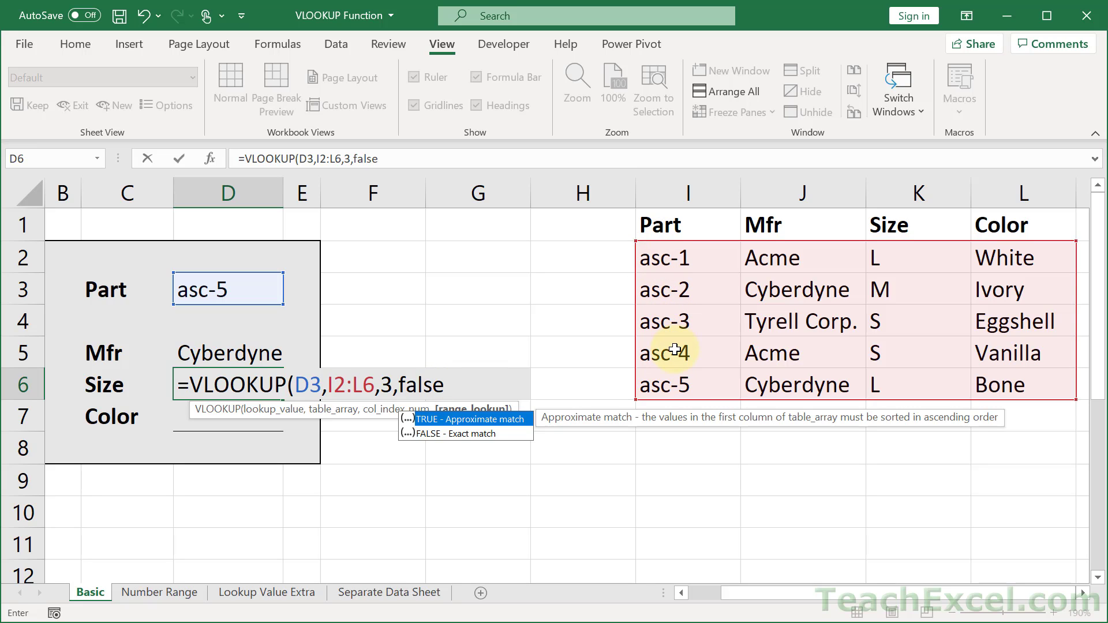
pyautogui.write(')')
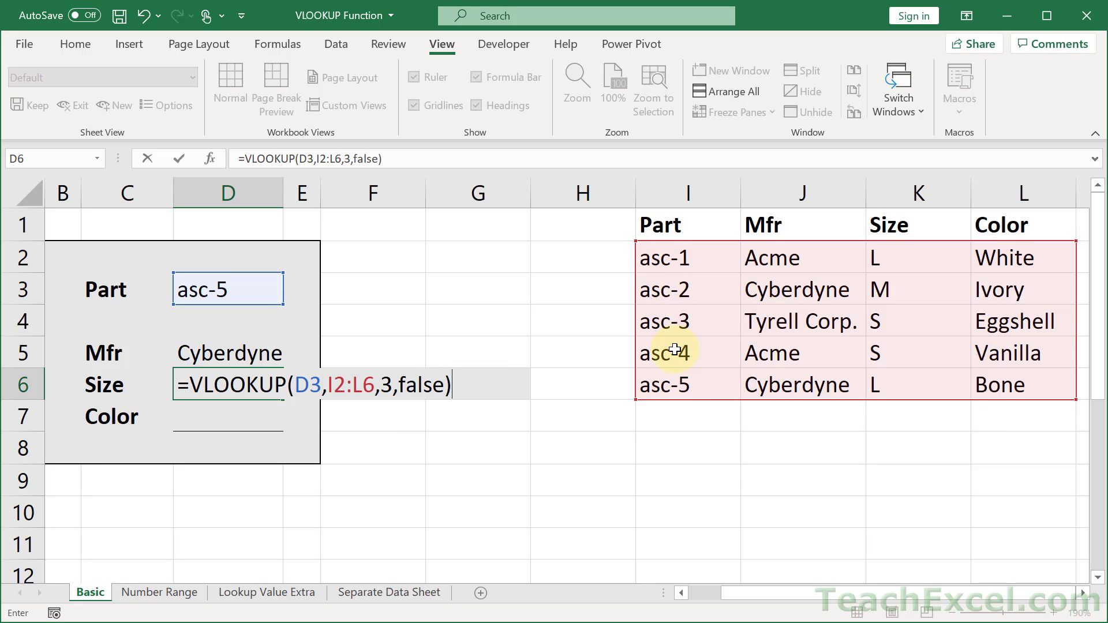
pyautogui.press('Return')
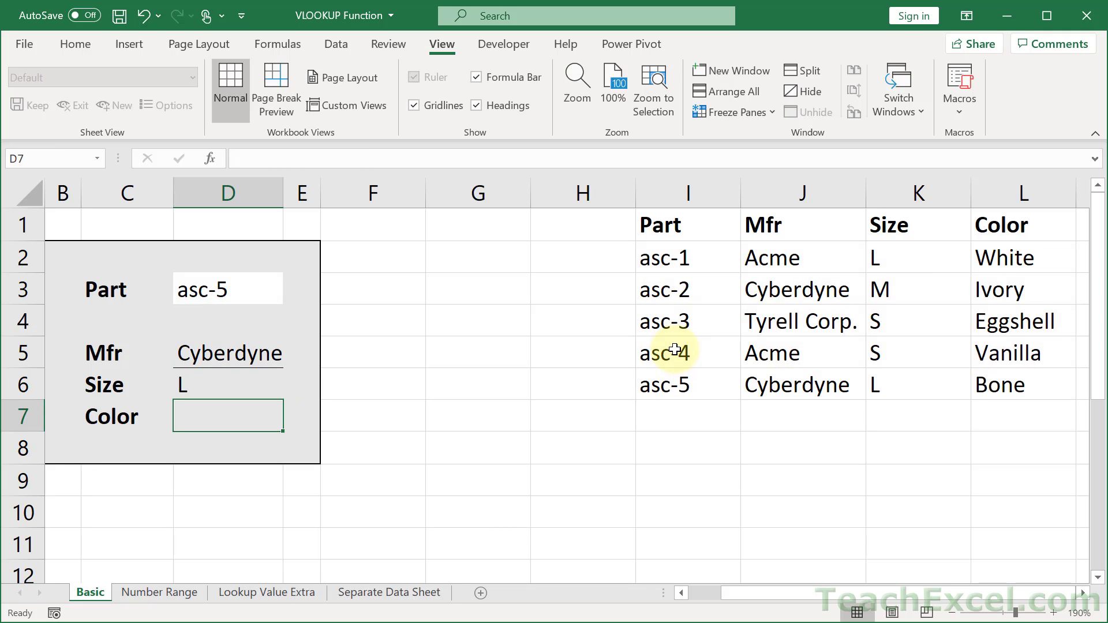
# Enter a VLOOKUP formula in the Color cell D7 that looks up D3 in I2:L6 and returns column 4 with an exact match
pyautogui.write('=vl')
pyautogui.press('Tab')
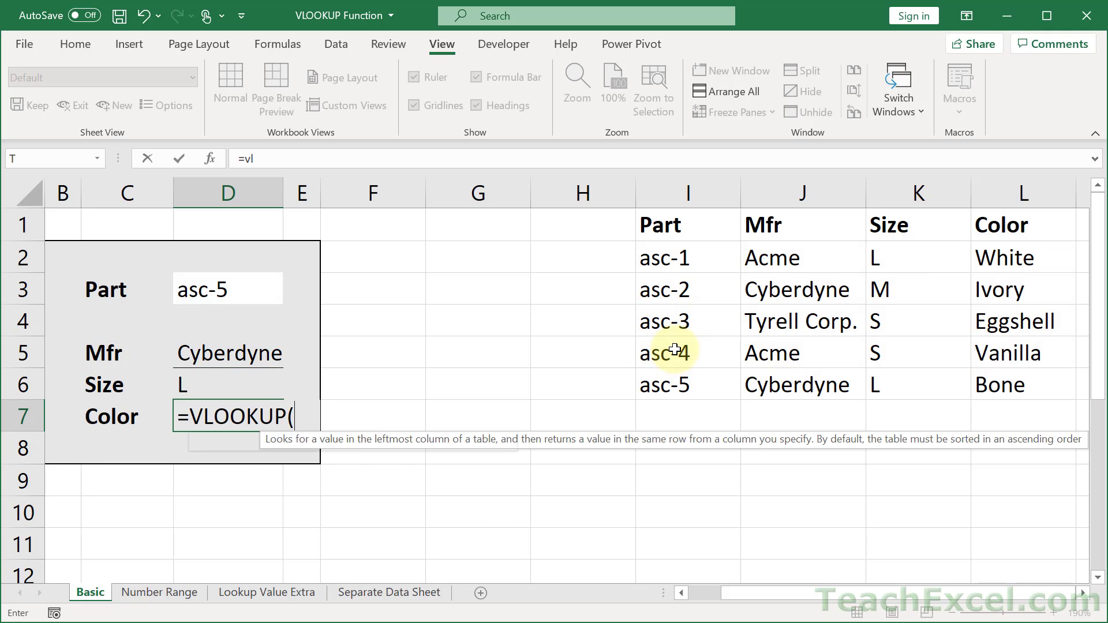
pyautogui.click(255, 292)
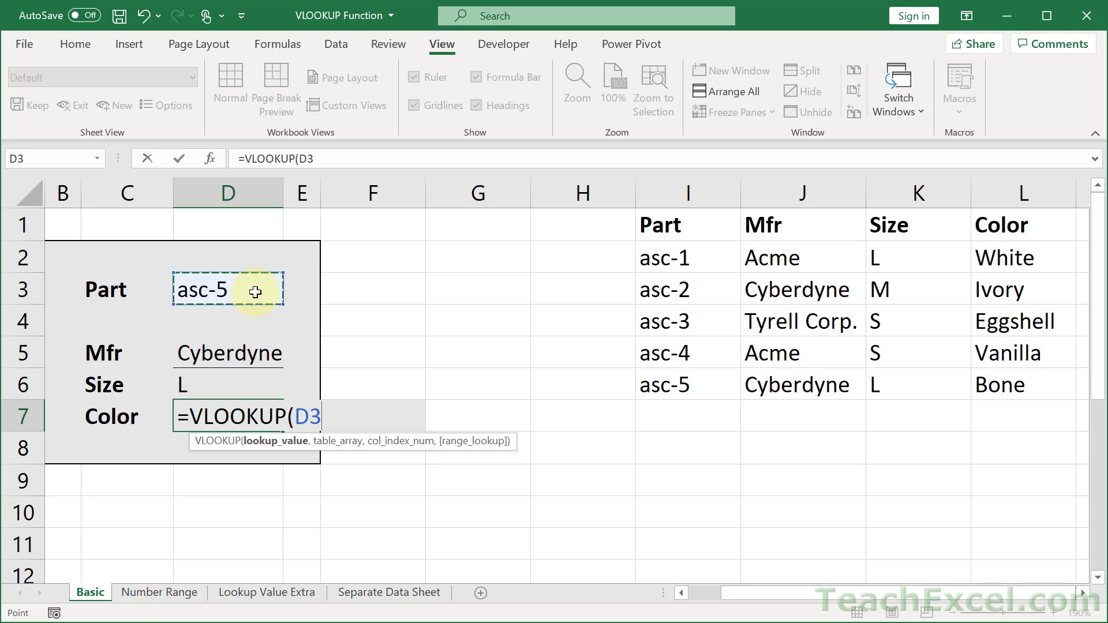
pyautogui.write(',')
pyautogui.moveTo(690, 258); pyautogui.dragTo(1020, 374)
pyautogui.write(',')
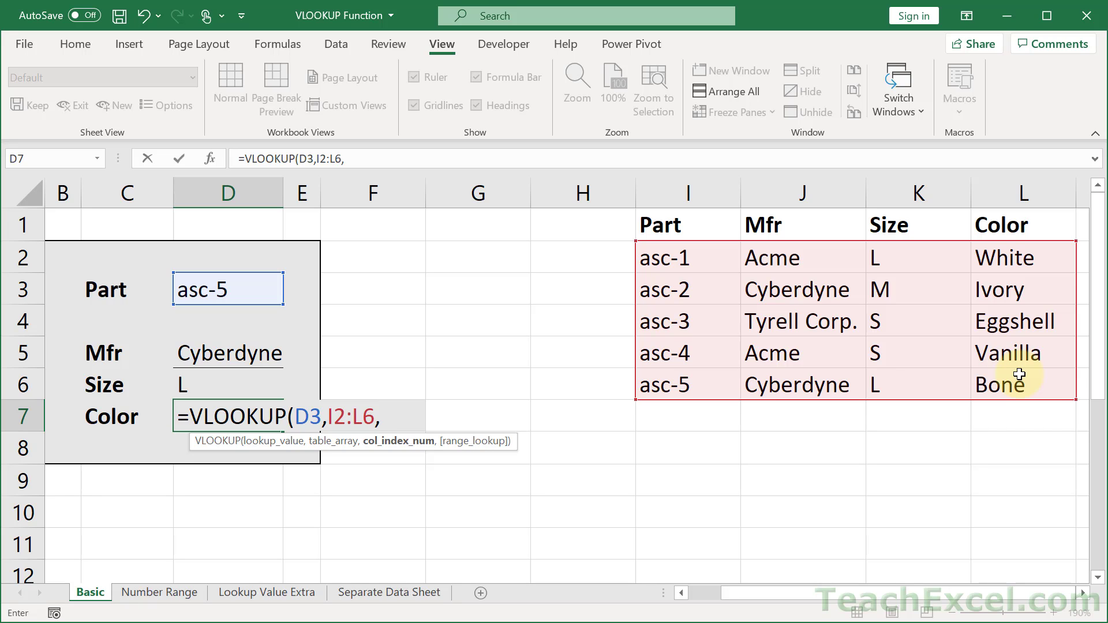
pyautogui.write('4,false)')
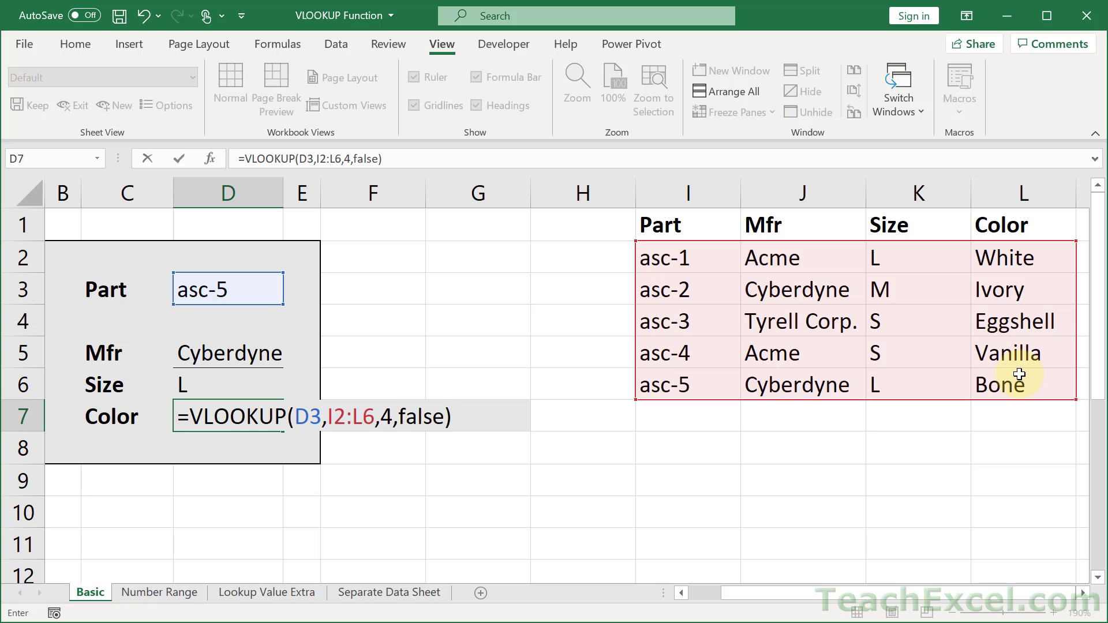
pyautogui.press('Return')
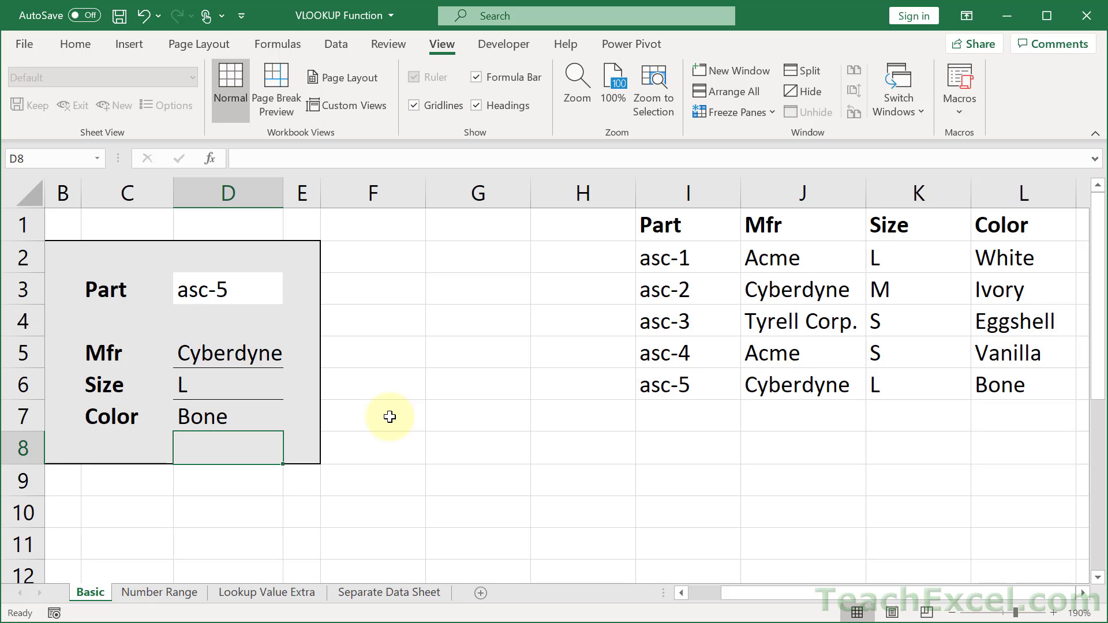
# Test the lookup form by changing the part in D3 to asc-1 and by clearing the part entry
pyautogui.doubleClick(234, 287)
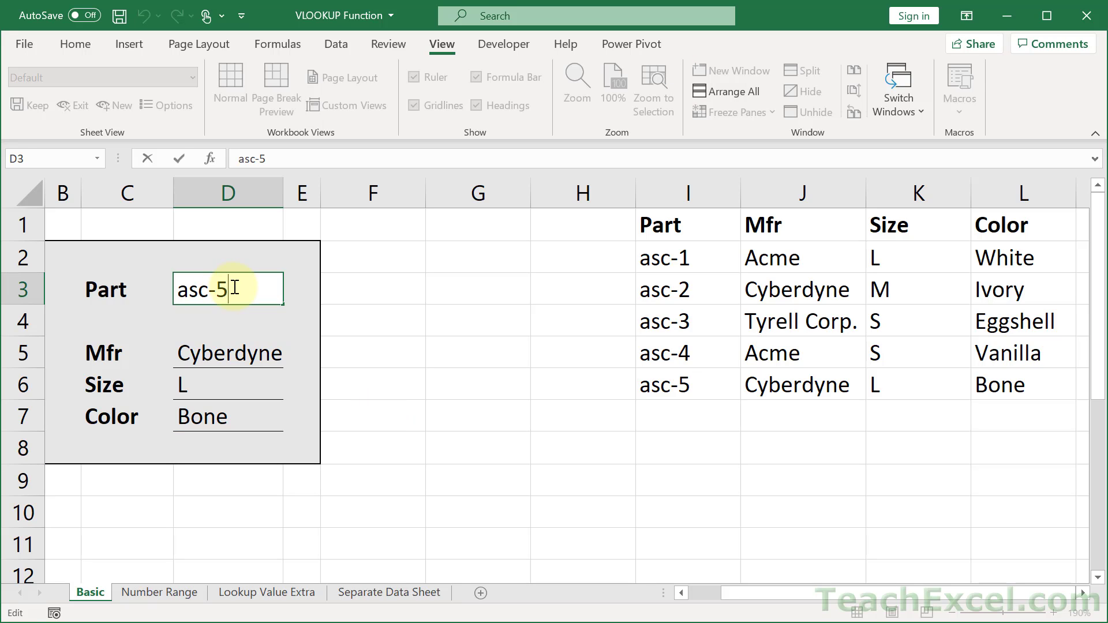
pyautogui.press('BackSpace')
pyautogui.write('1')
pyautogui.press('Return')
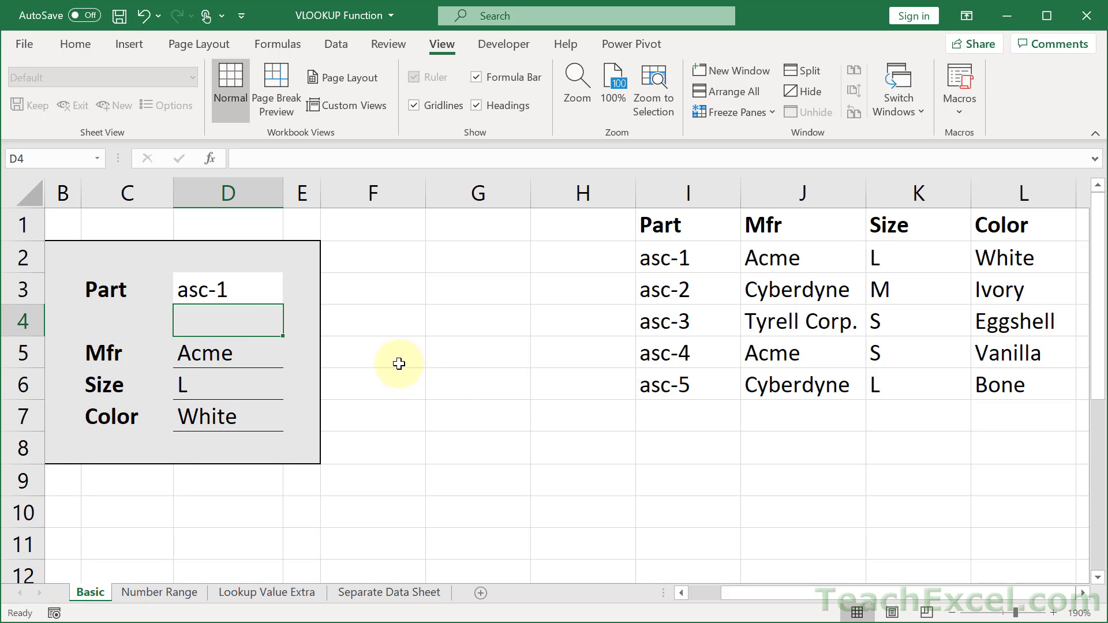
pyautogui.click(220, 292)
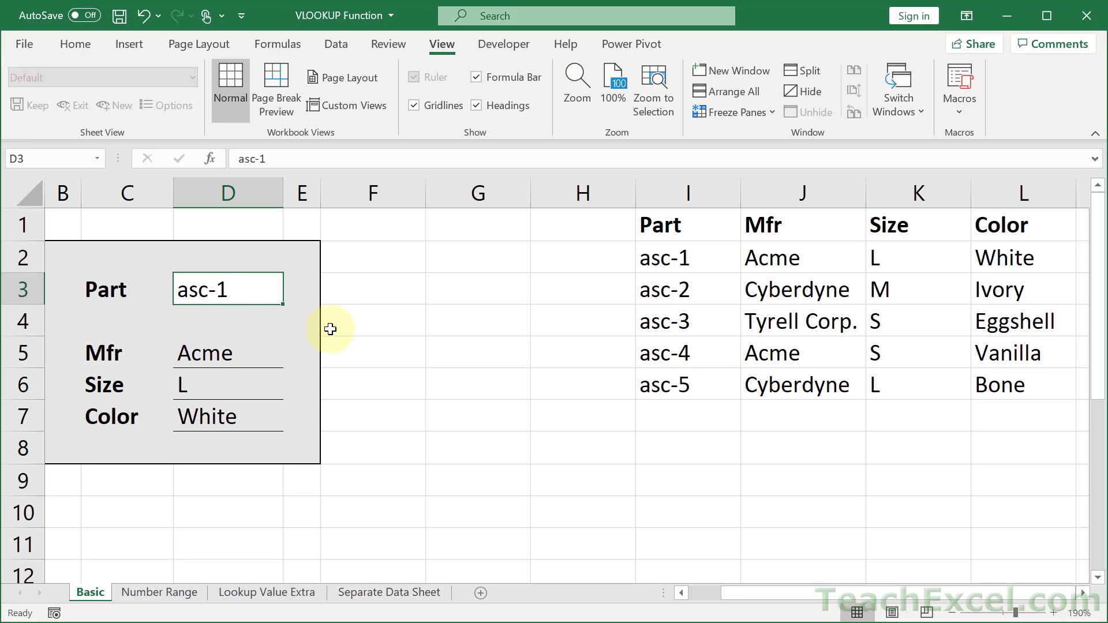
pyautogui.press('Delete')
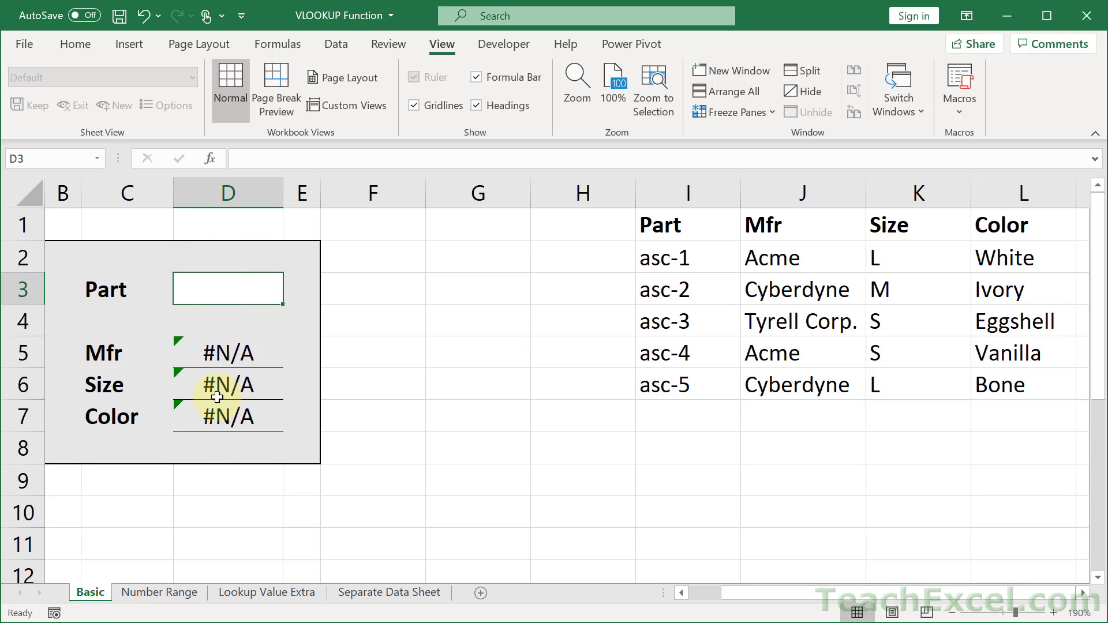
# Wrap the Mfr lookup formula in D5 in IFERROR with an empty string "" as the error value
pyautogui.click(216, 346)
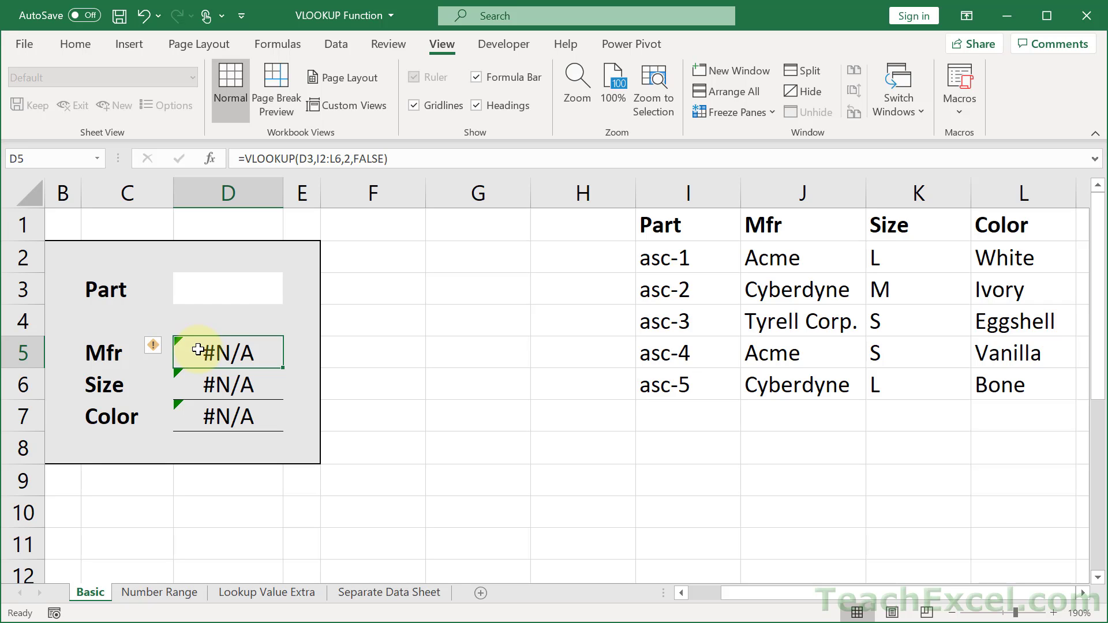
pyautogui.doubleClick(198, 349)
pyautogui.click(194, 349)
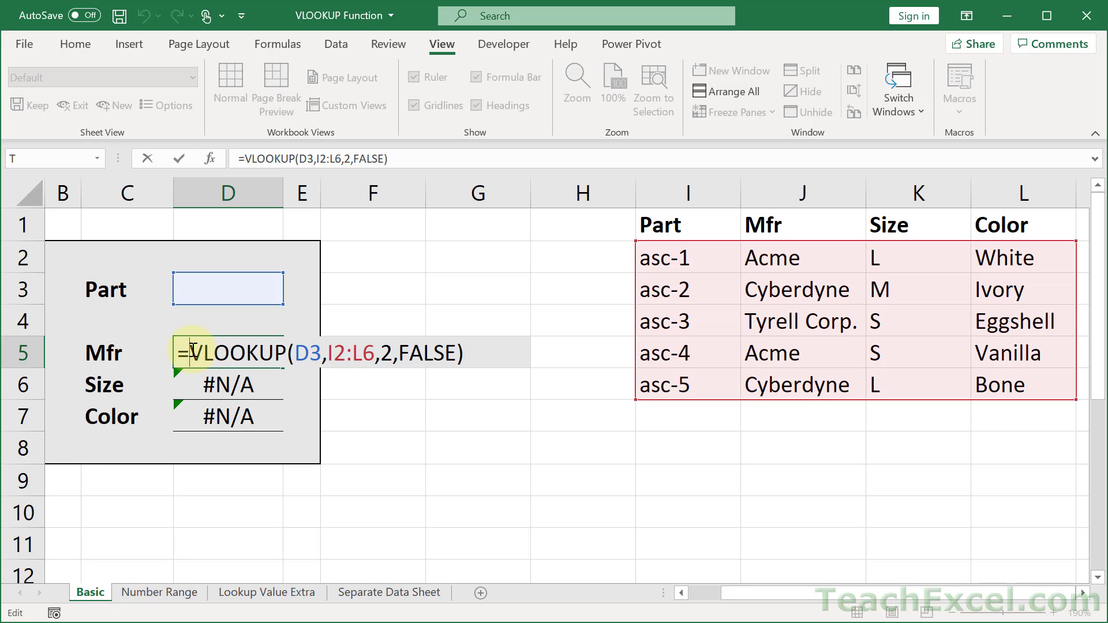
pyautogui.write('ifer')
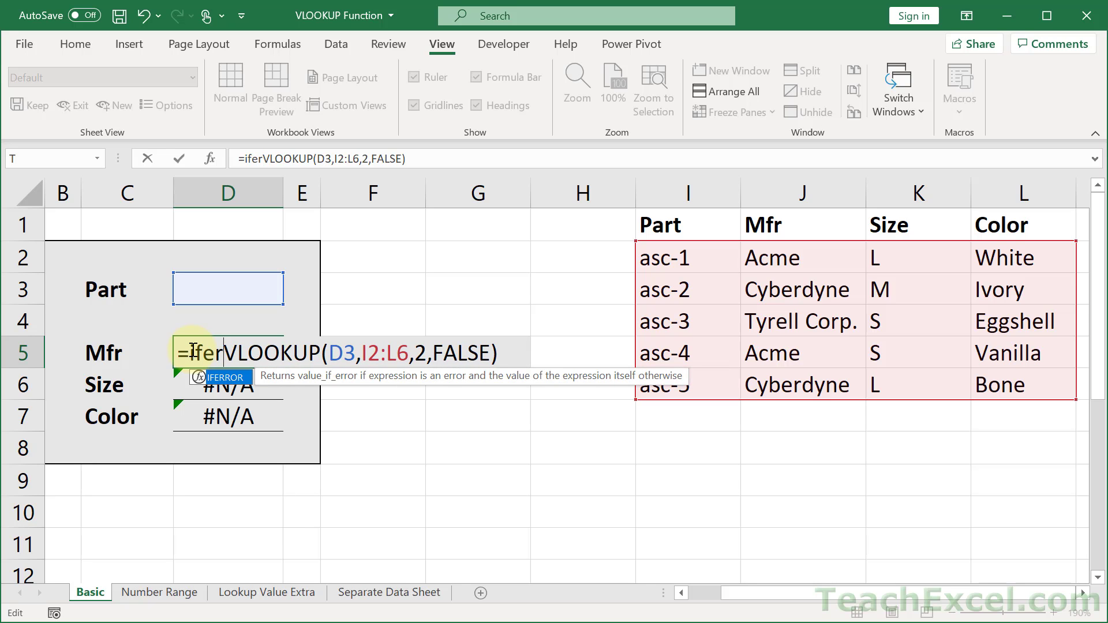
pyautogui.press('Tab')
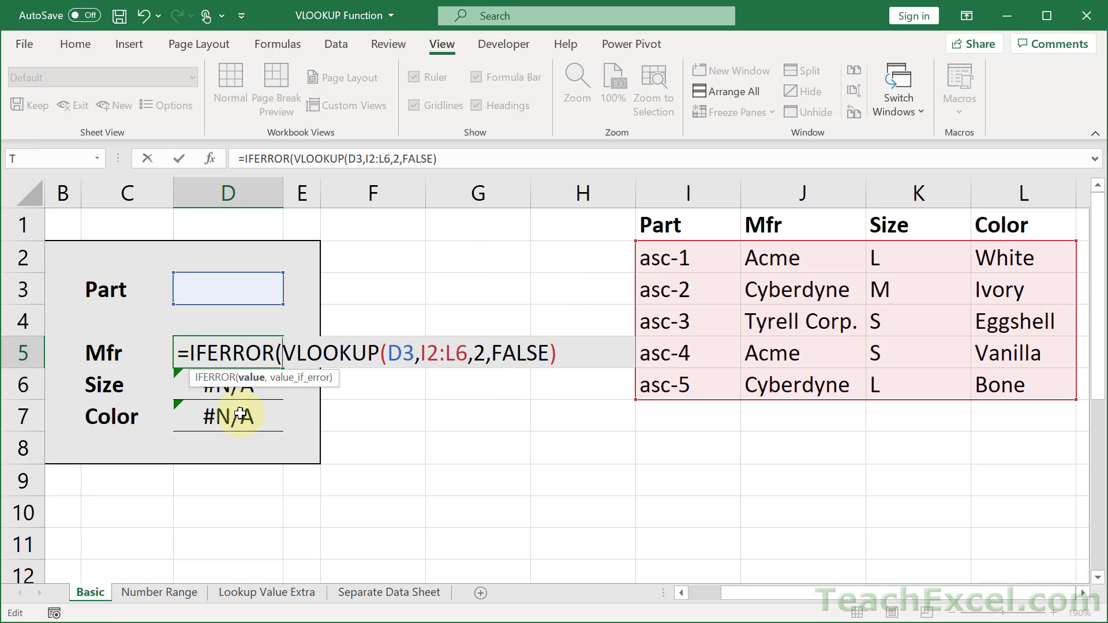
pyautogui.click(572, 352)
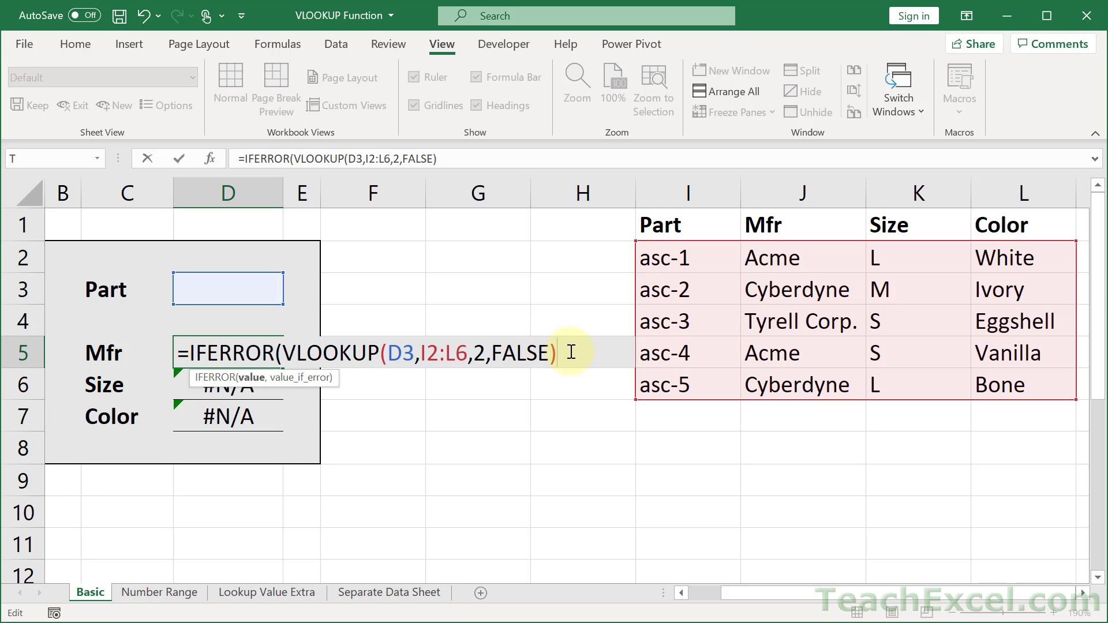
pyautogui.write(',')
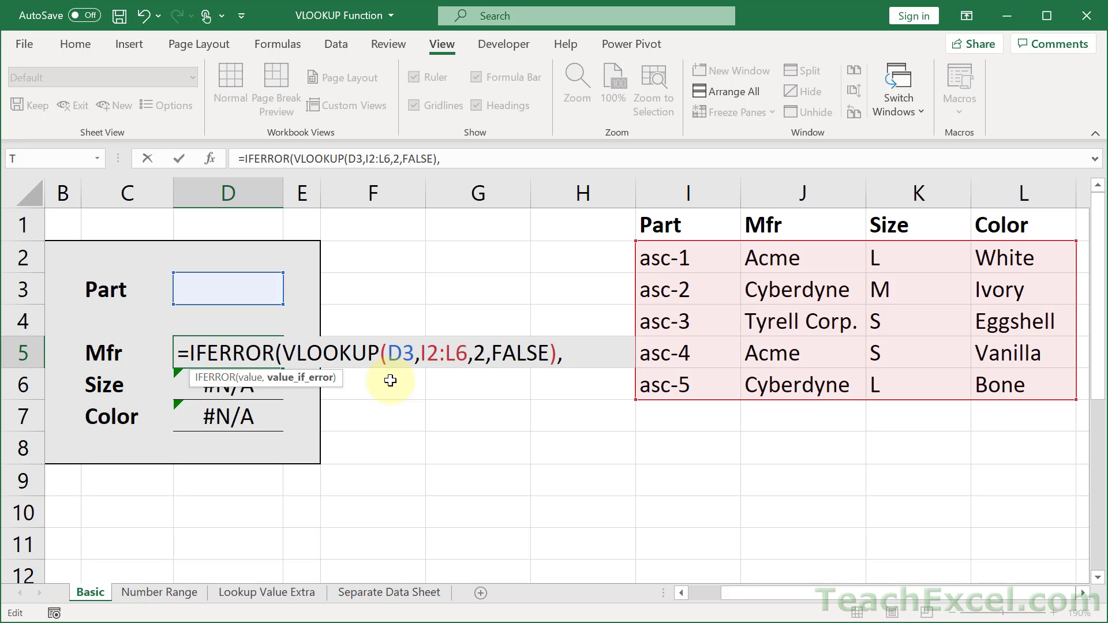
pyautogui.write('"")')
pyautogui.press('Return')
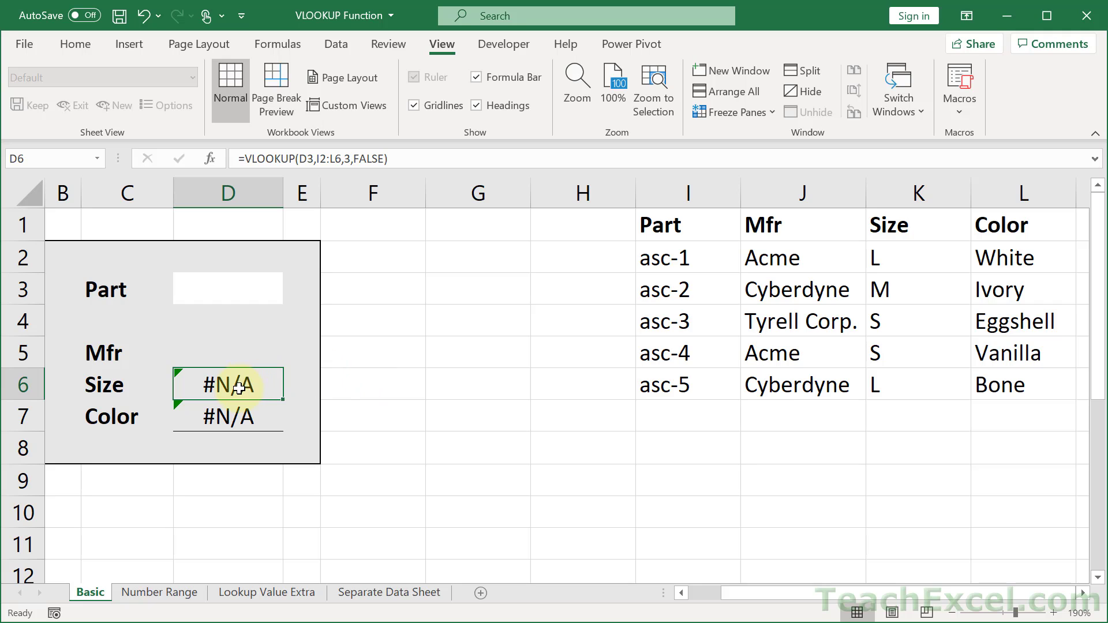
# Wrap the Size lookup formula in D6 in IFERROR so that errors return an empty string ""
pyautogui.doubleClick(195, 385)
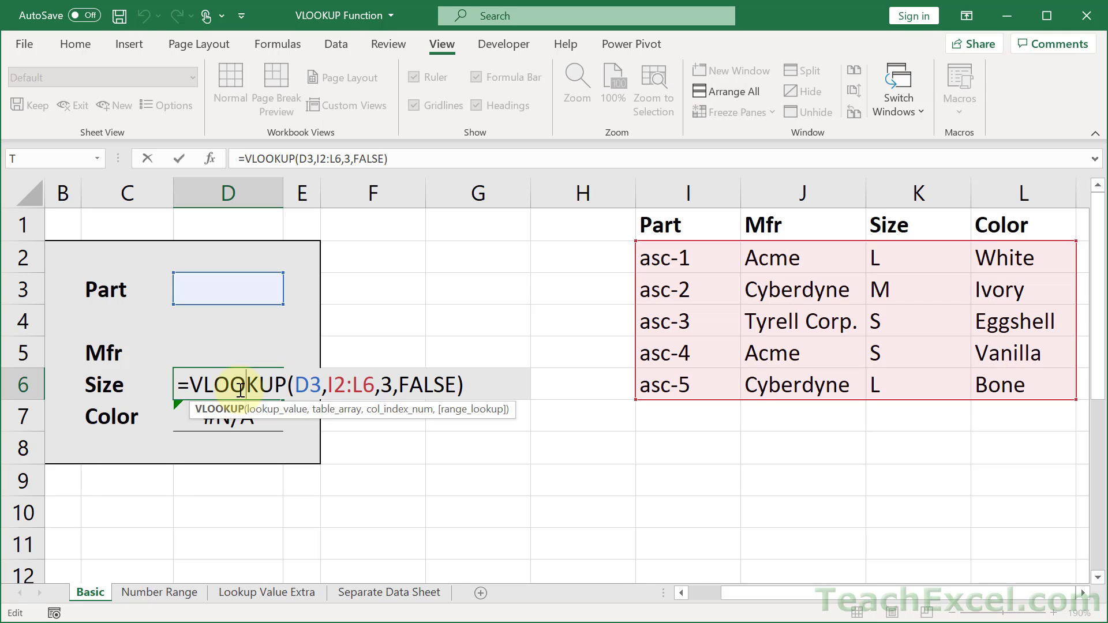
pyautogui.click(195, 385)
pyautogui.write('Ifer')
pyautogui.press('Tab')
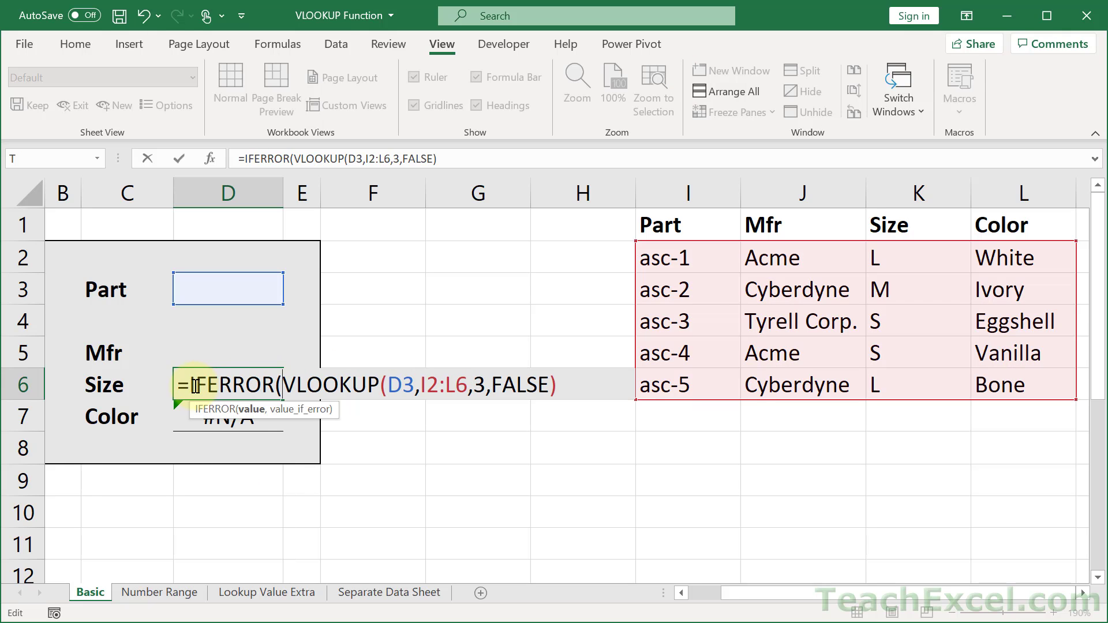
pyautogui.write(',""')
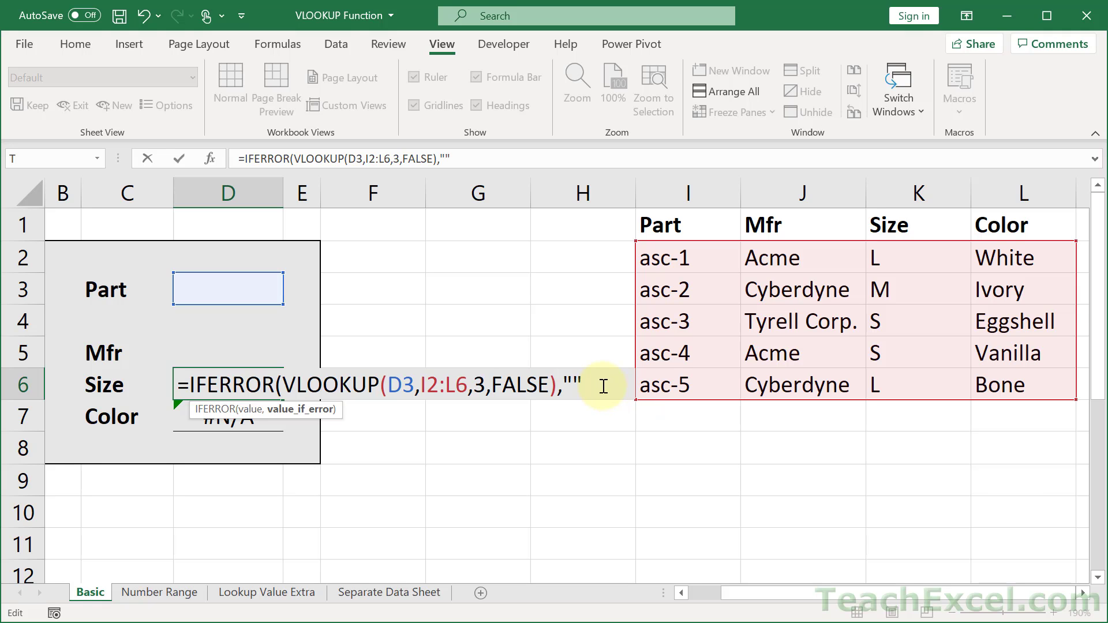
pyautogui.press('Return')
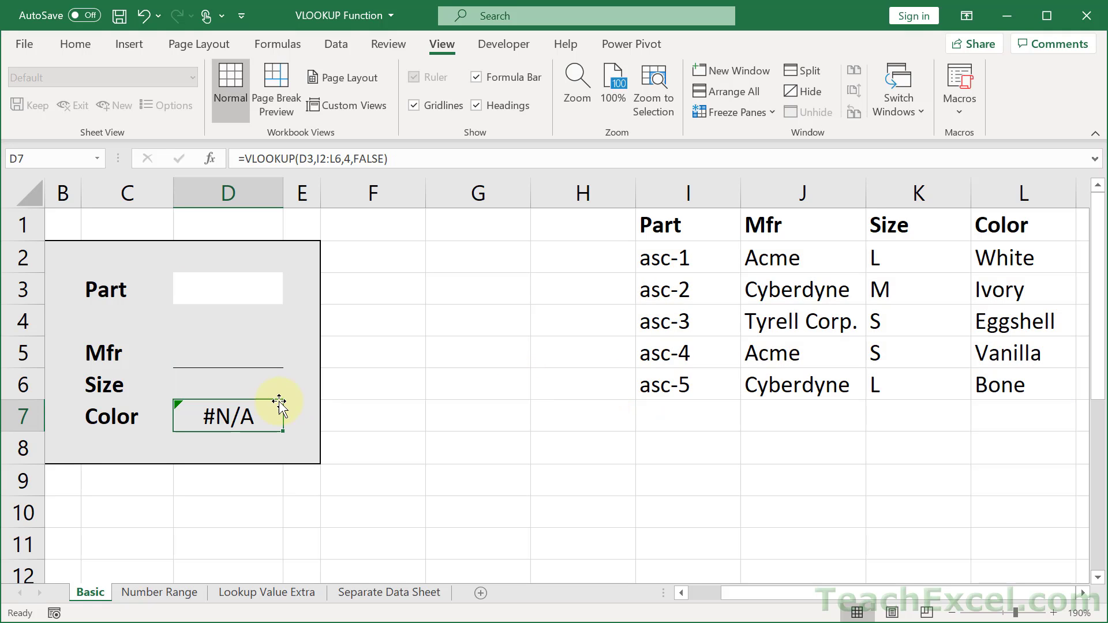
# Wrap the Color lookup formula in D7 in IFERROR with "Not Found" as the error value
pyautogui.doubleClick(247, 417)
pyautogui.click(191, 417)
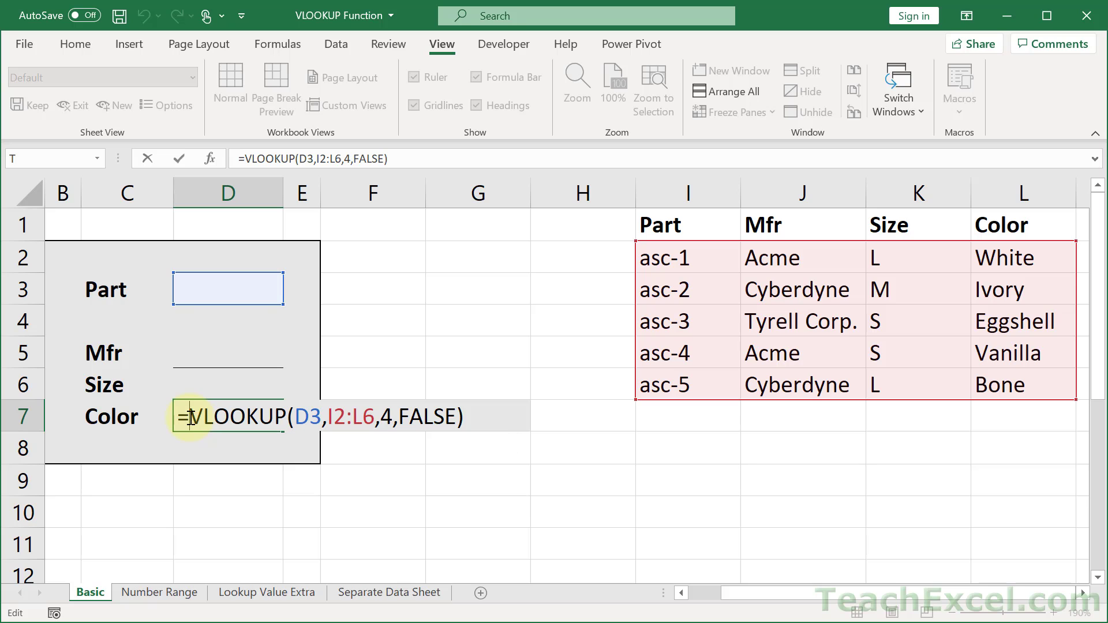
pyautogui.write('ifer')
pyautogui.press('Tab')
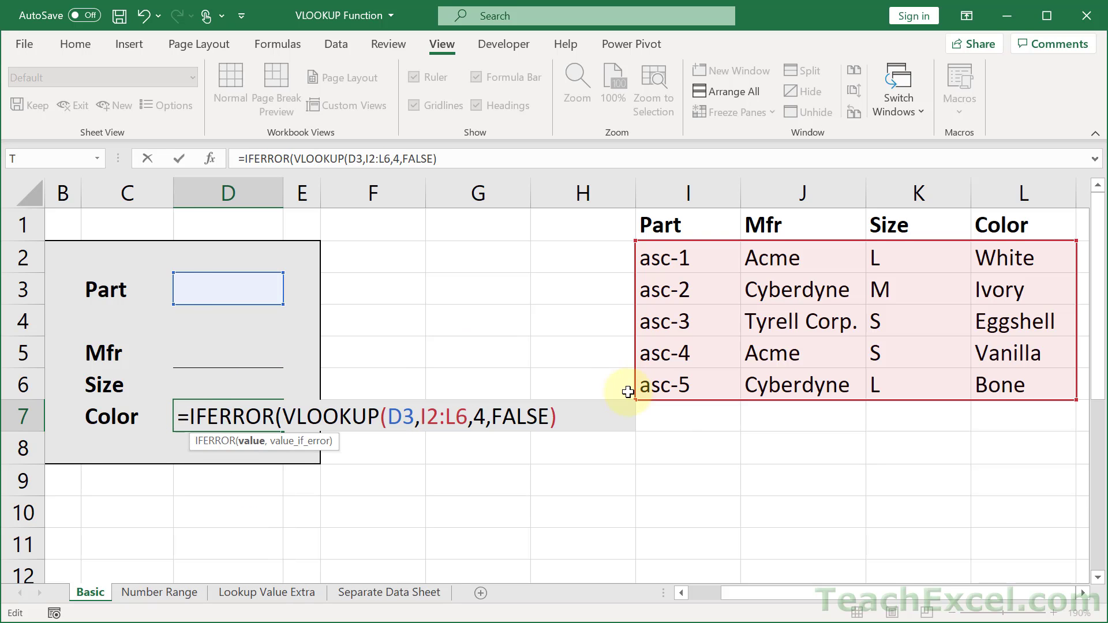
pyautogui.write(',')
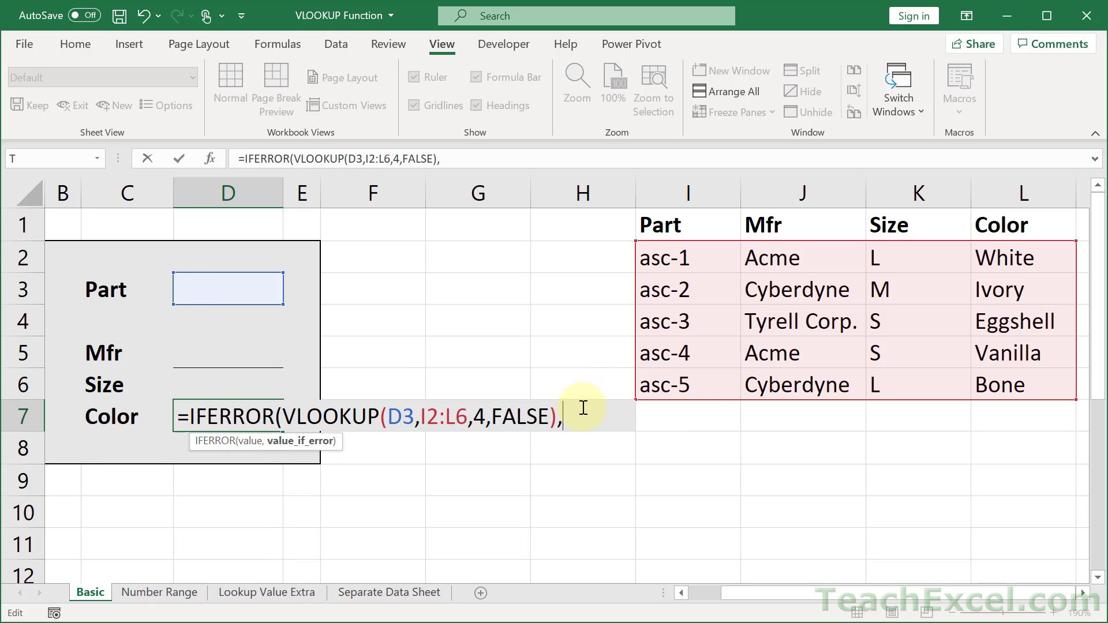
pyautogui.write('"Not F')
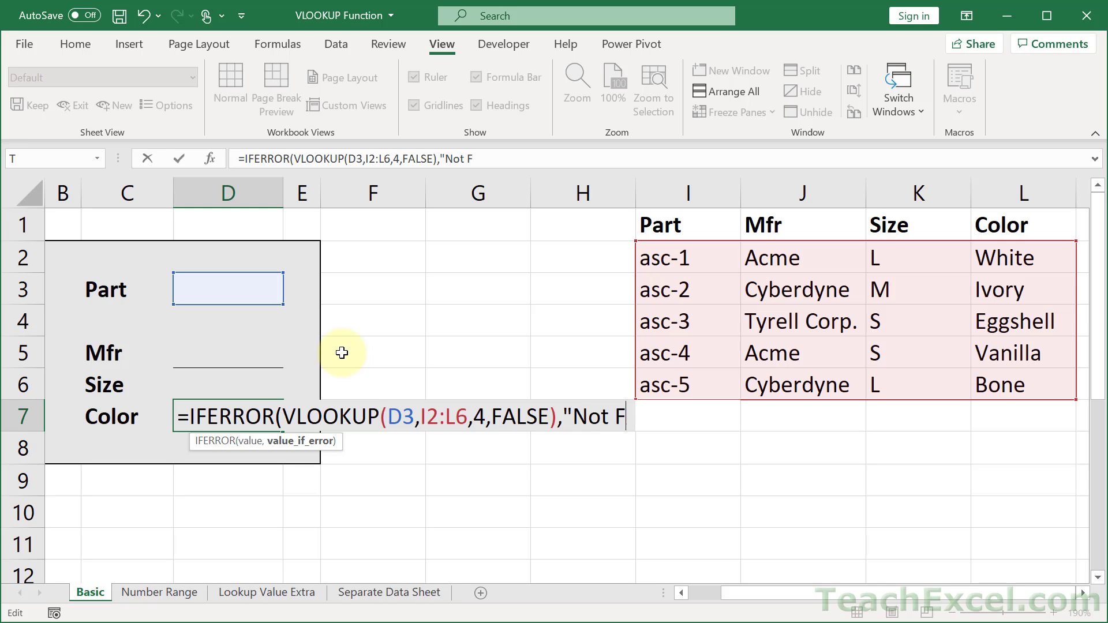
pyautogui.write('ound")')
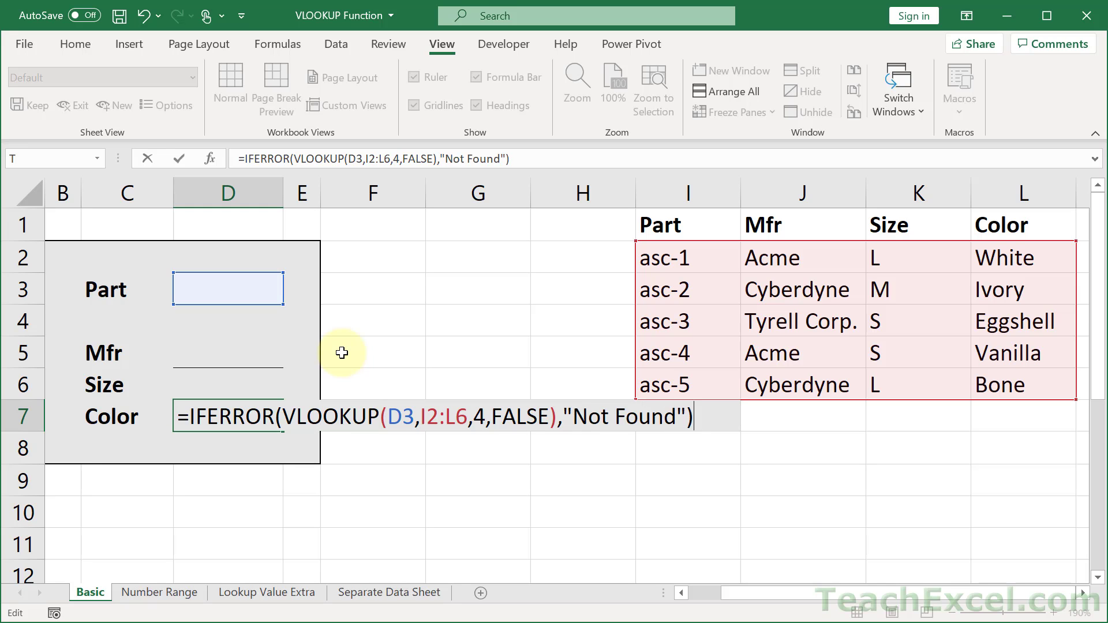
pyautogui.press('Return')
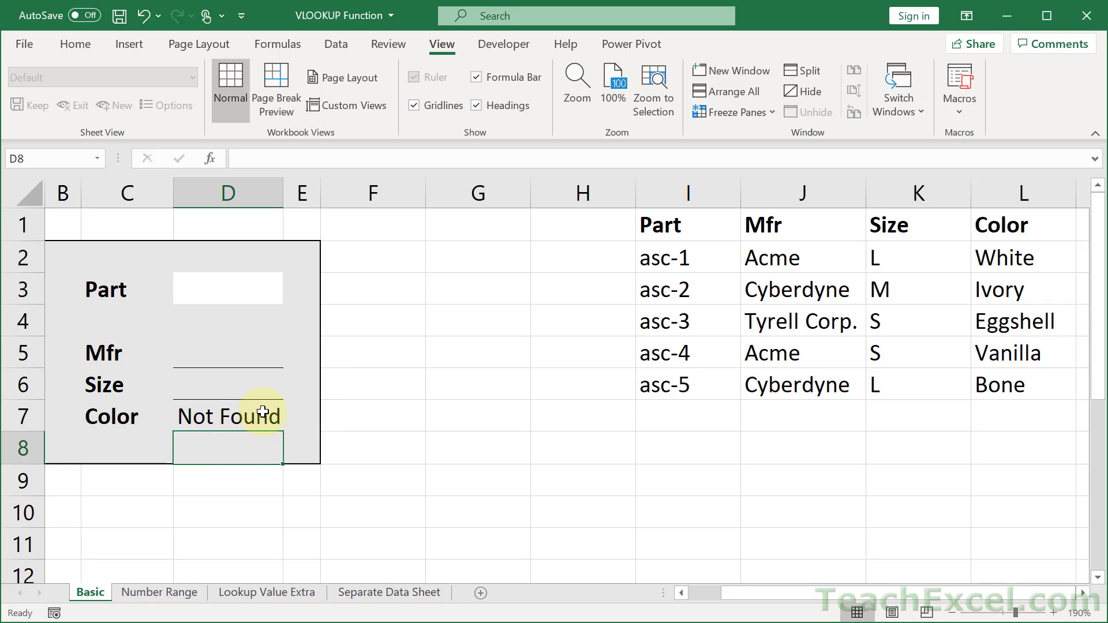
# Check the Mfr and Size formulas, and enter asc-2 as the part in D3 to test the lookups
pyautogui.click(245, 382)
pyautogui.click(242, 360)
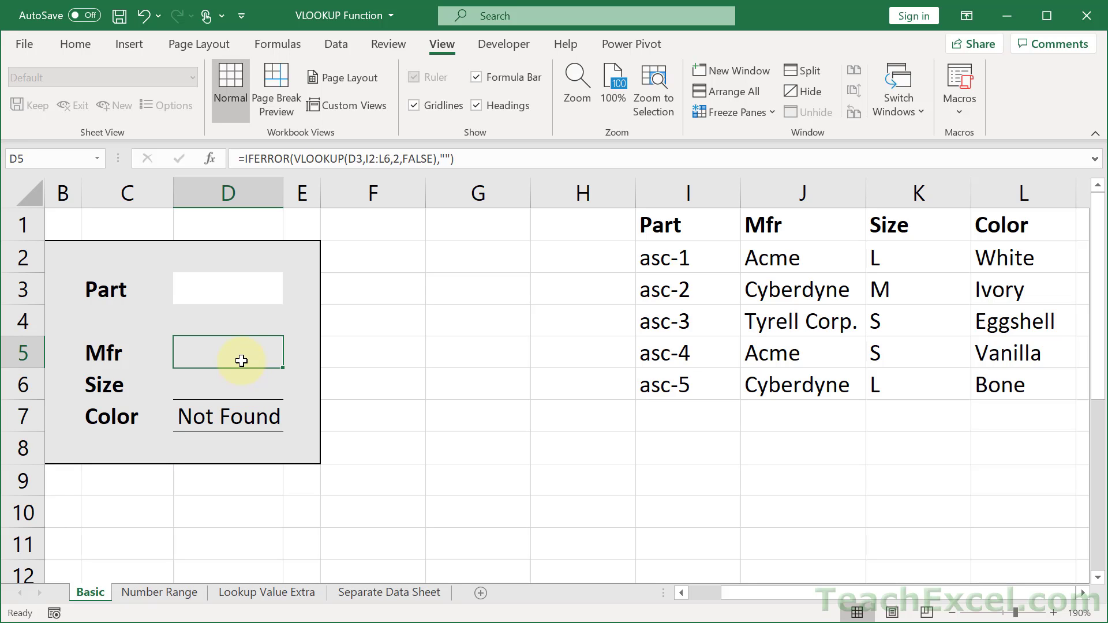
pyautogui.click(227, 293)
pyautogui.write('asc')
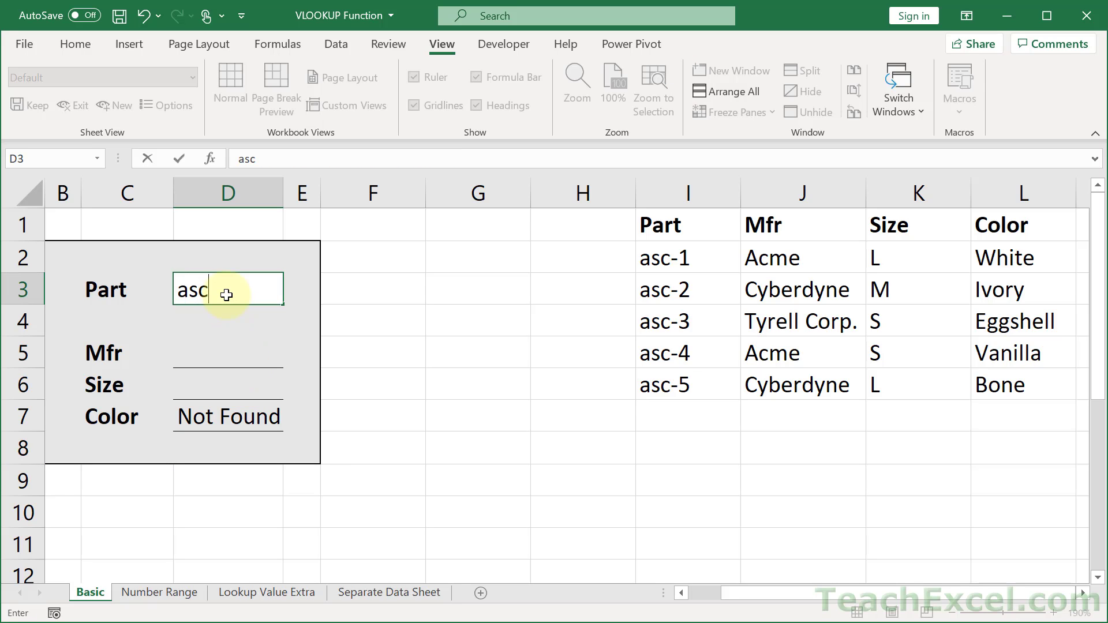
pyautogui.write('-2')
pyautogui.press('Return')
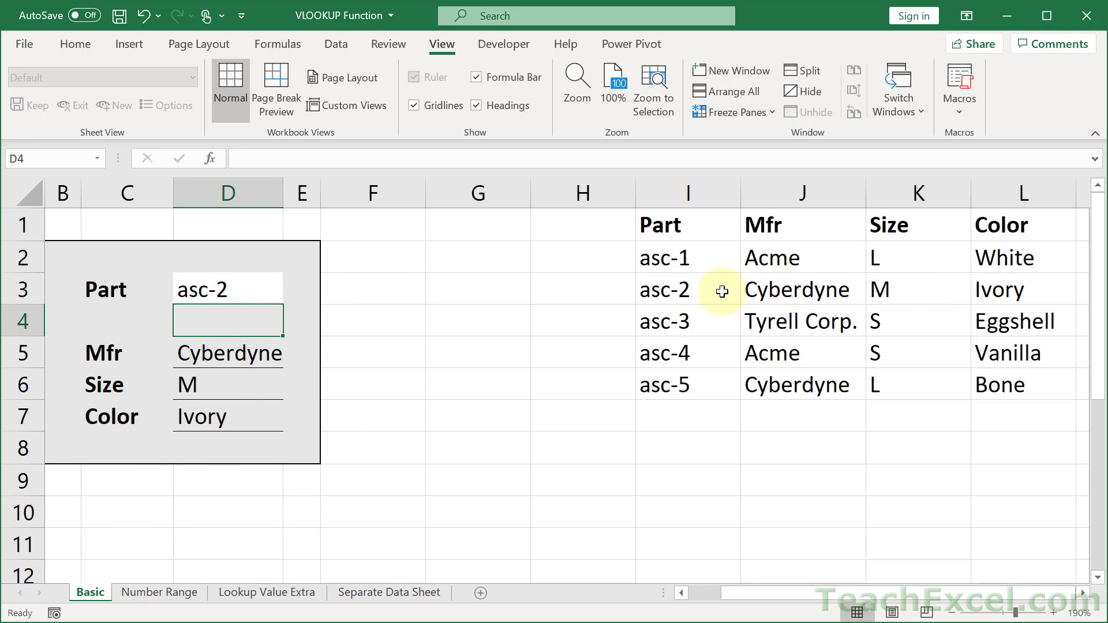
# Replace the "Not Found" error value in the Color formula in D7 with an empty string ""
pyautogui.doubleClick(231, 416)
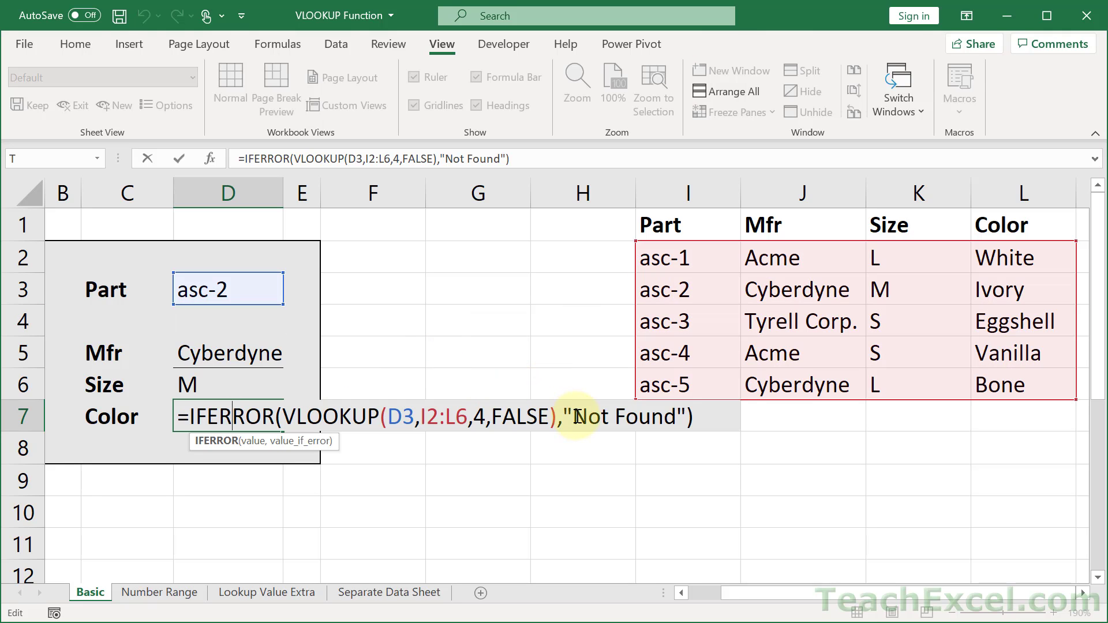
pyautogui.moveTo(573, 416); pyautogui.dragTo(677, 417)
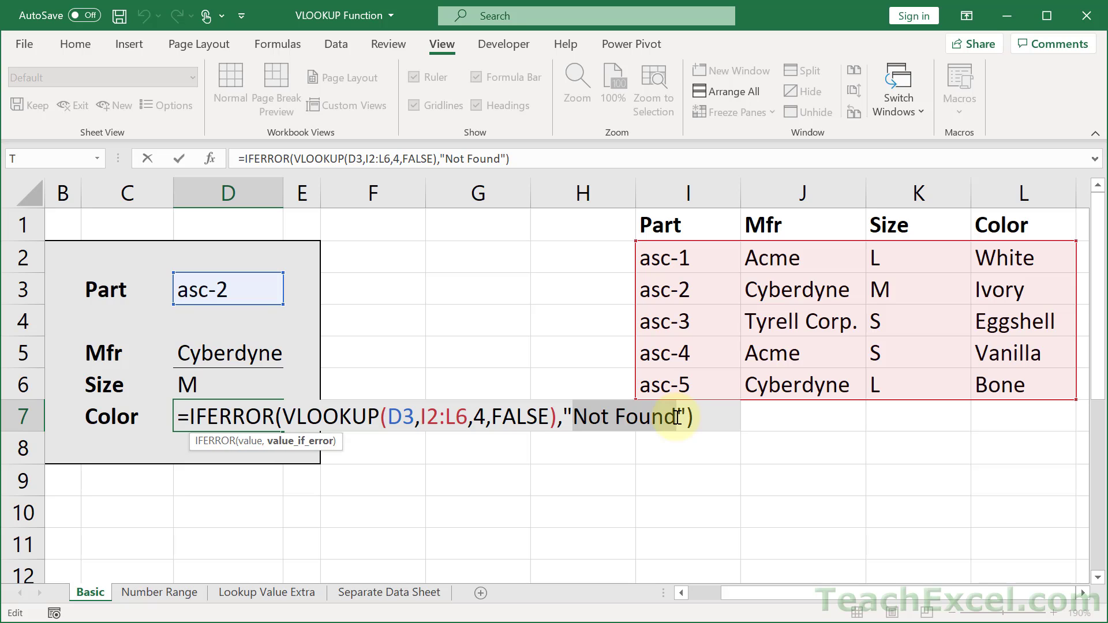
pyautogui.press('BackSpace')
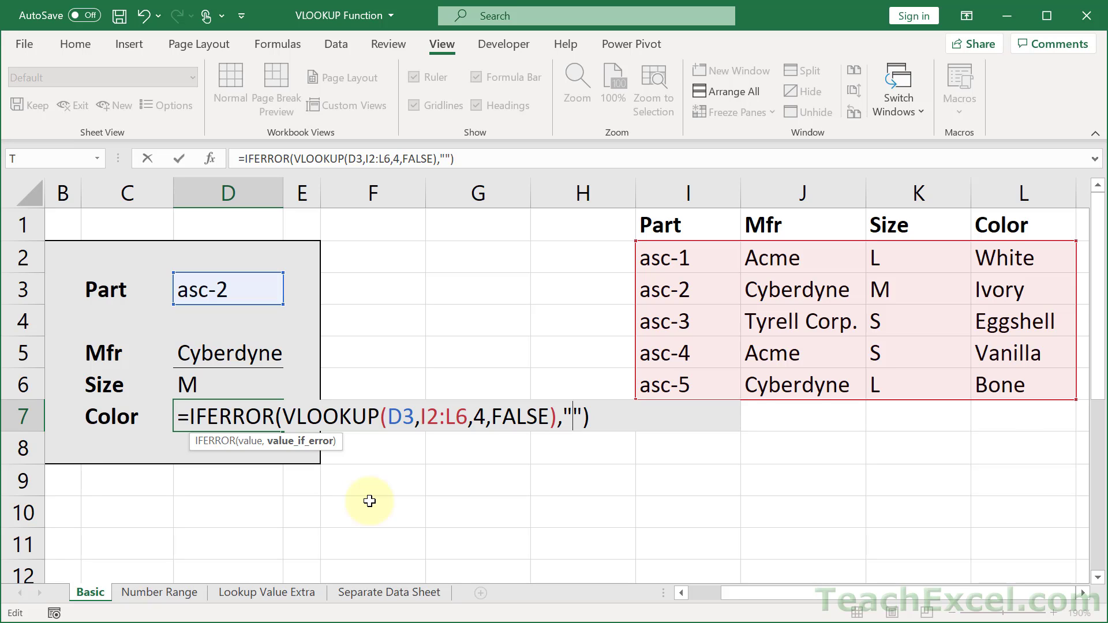
pyautogui.press('Return')
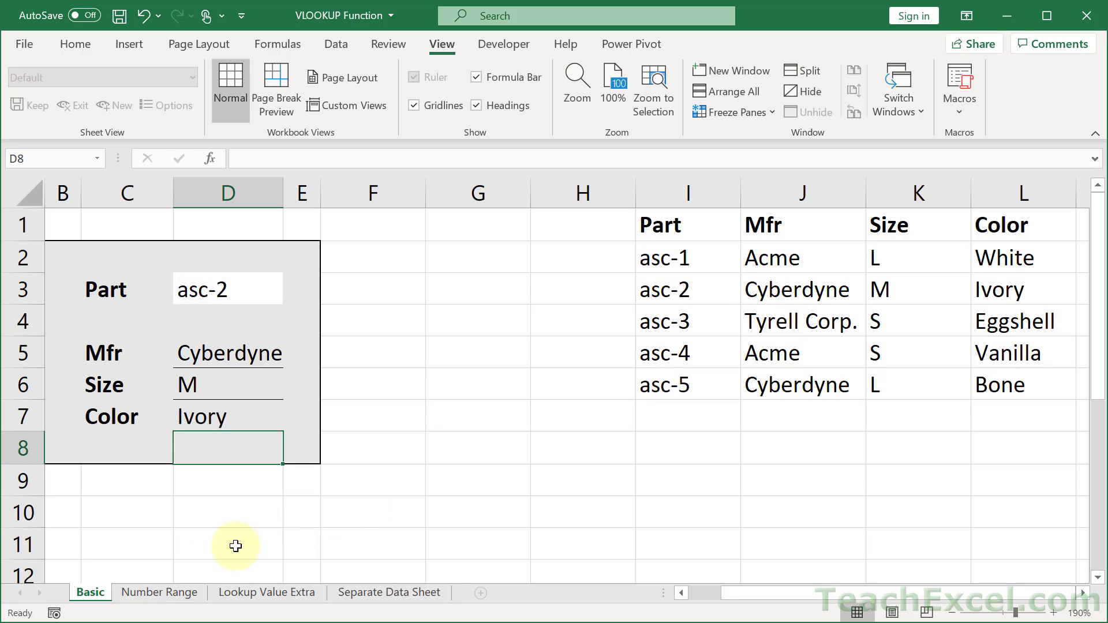
# Open the Number Range sheet at a comfortable zoom and review its student names, scores and letter grade formulas
pyautogui.click(150, 595)
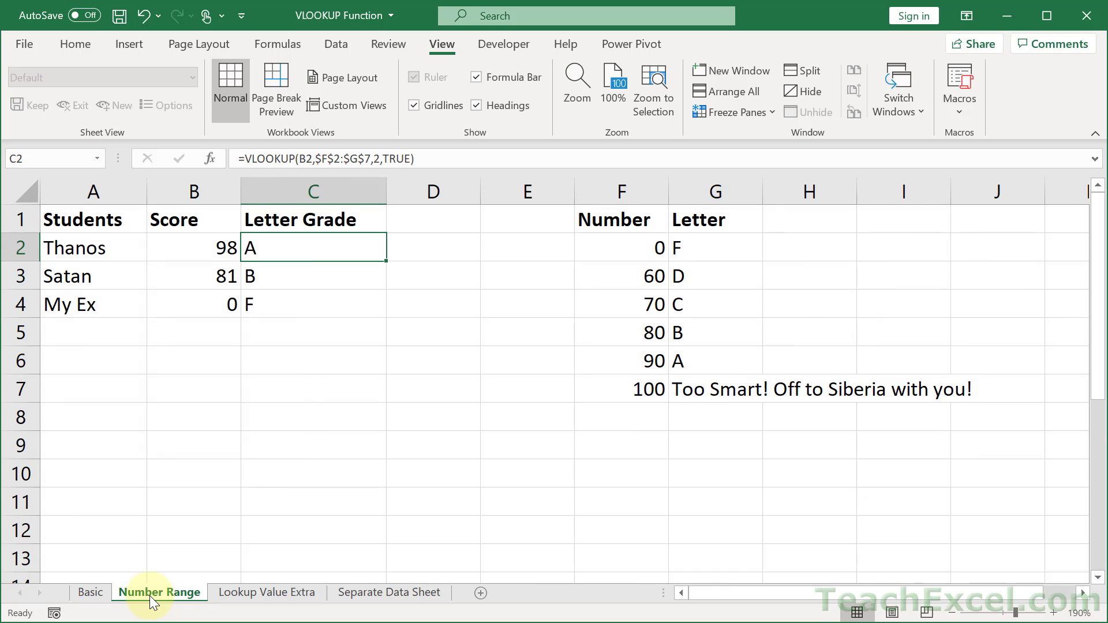
pyautogui.click(1056, 615)
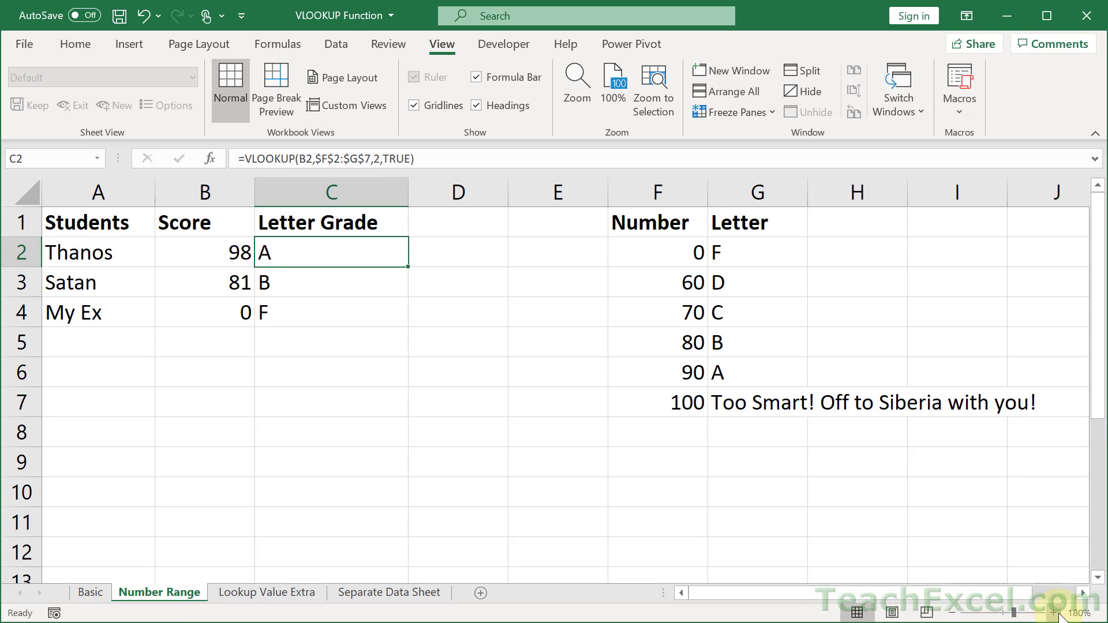
pyautogui.click(105, 249)
pyautogui.click(107, 280)
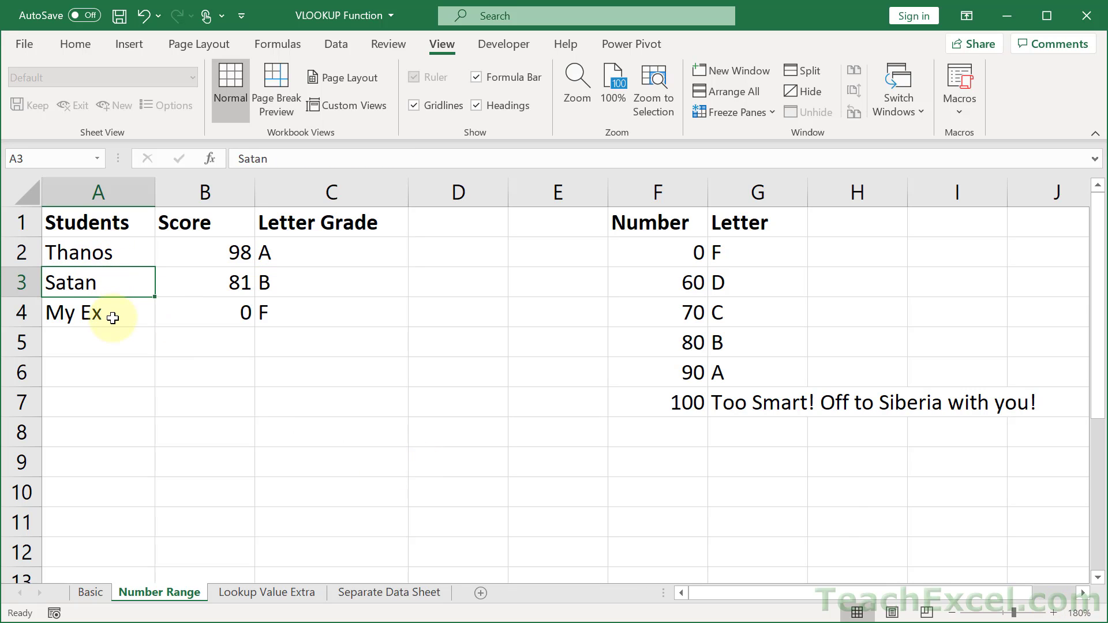
pyautogui.click(113, 318)
pyautogui.click(198, 258)
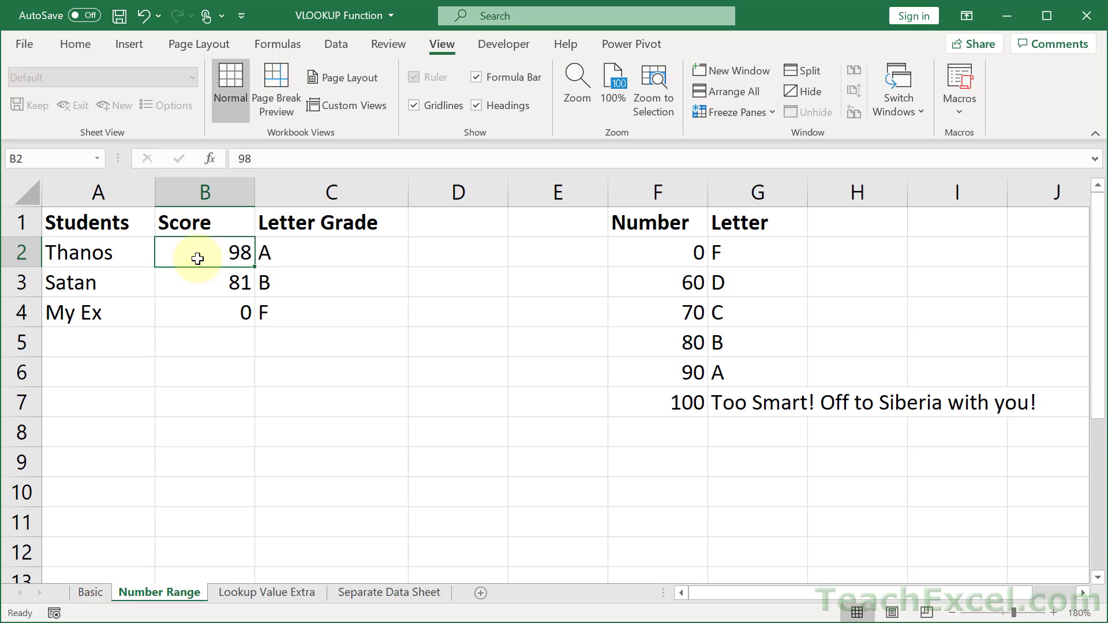
pyautogui.click(197, 283)
pyautogui.click(196, 312)
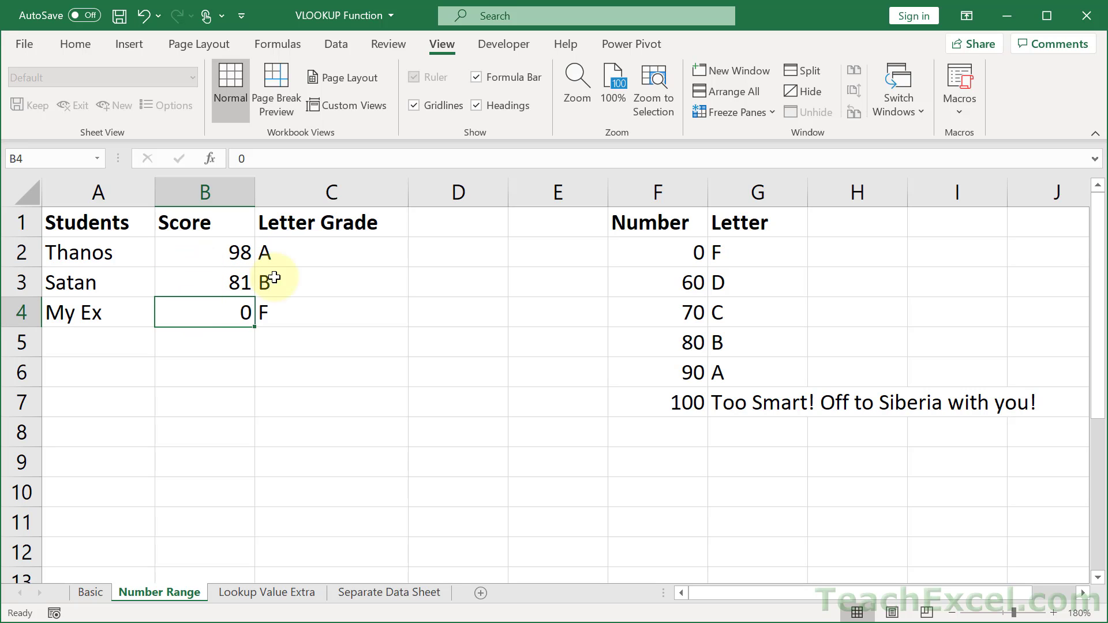
pyautogui.click(303, 250)
pyautogui.click(302, 280)
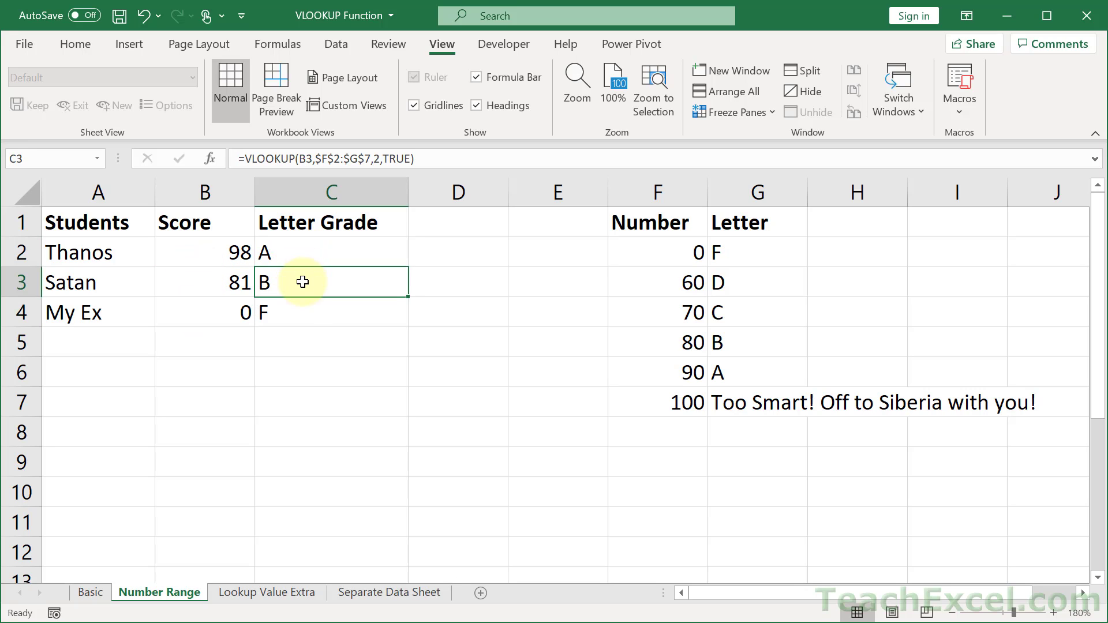
pyautogui.click(303, 309)
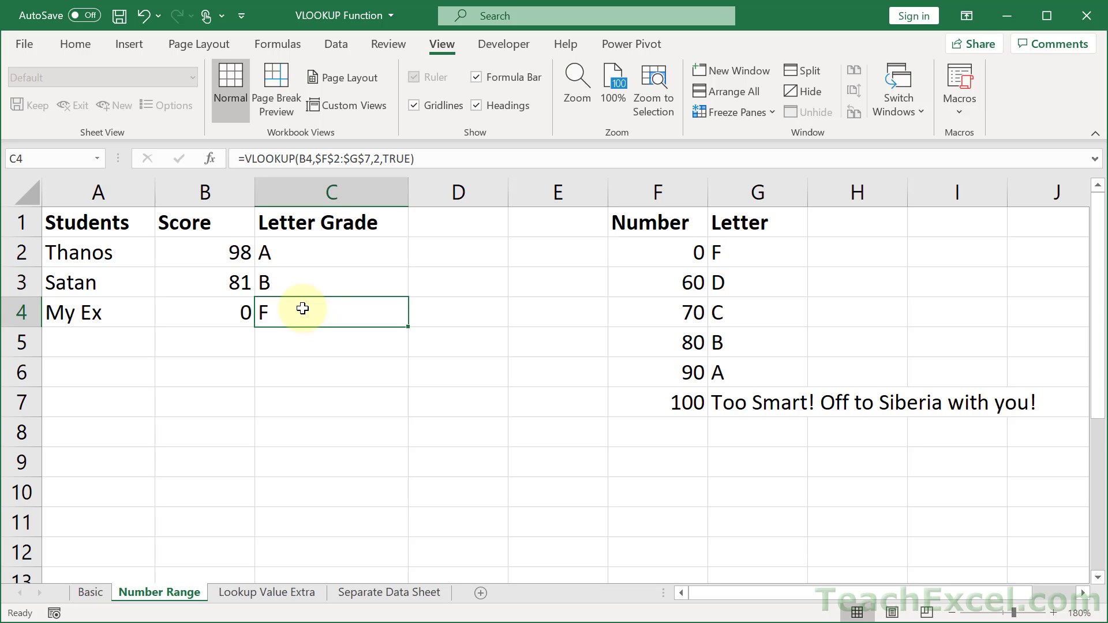
# Examine the Number and Letter lookup table in F1:G7, its number column F2:F7, and the letter grade formula in C2
pyautogui.moveTo(655, 219); pyautogui.dragTo(747, 404)
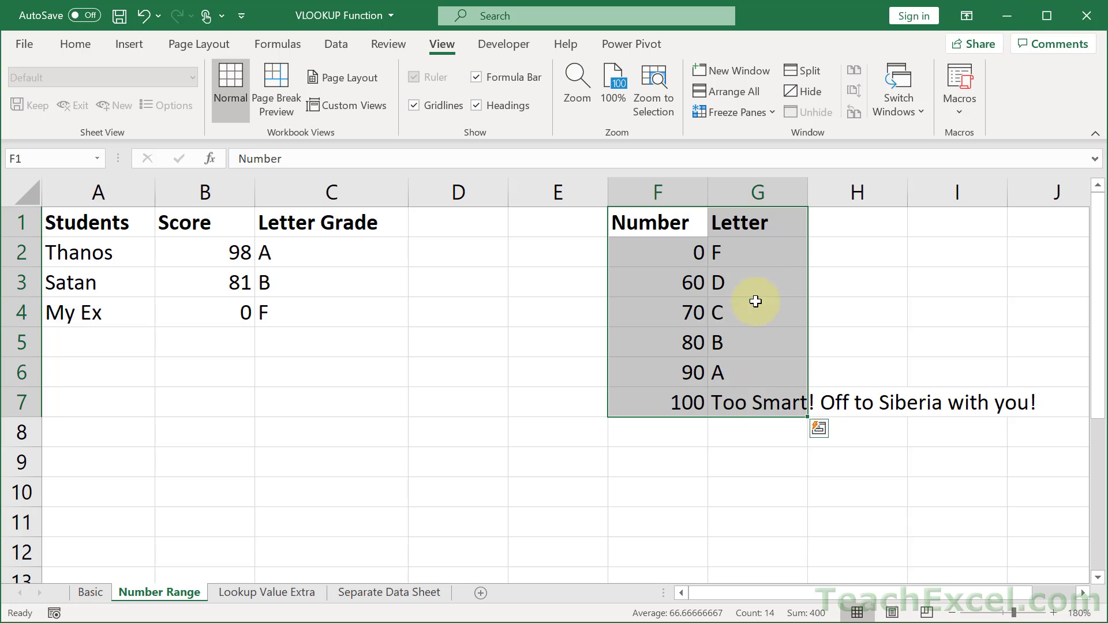
pyautogui.click(653, 252)
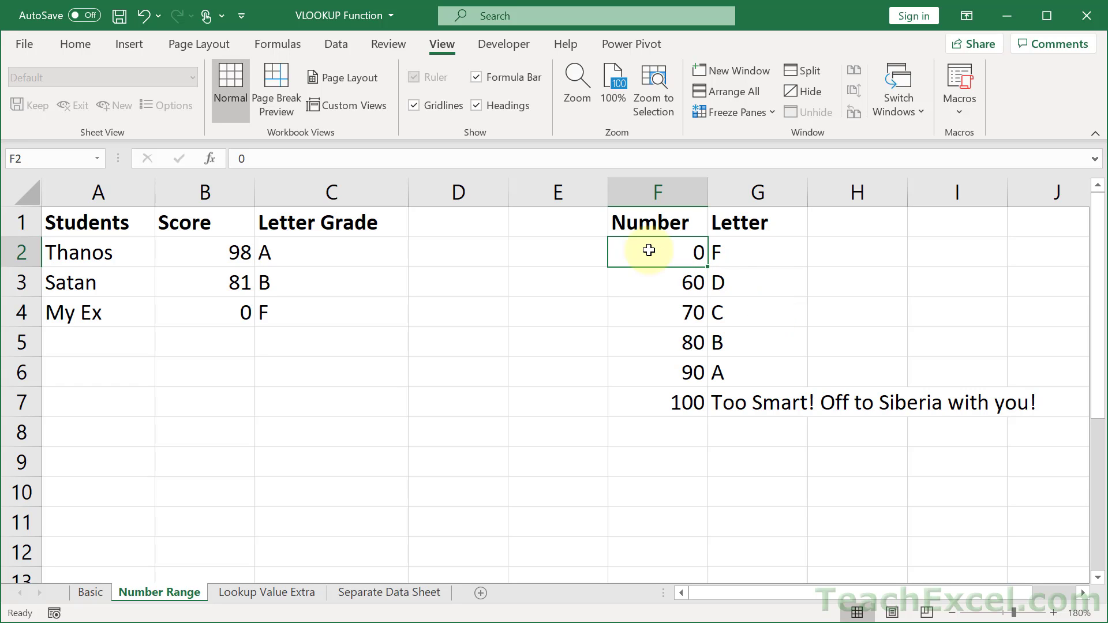
pyautogui.moveTo(649, 250); pyautogui.dragTo(653, 411)
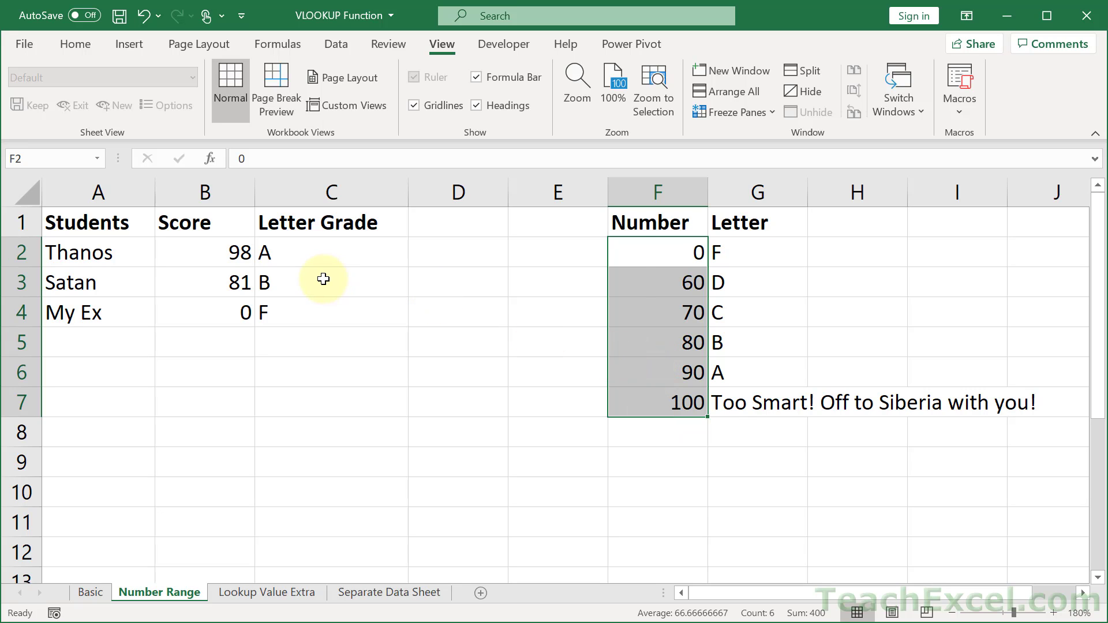
pyautogui.click(304, 255)
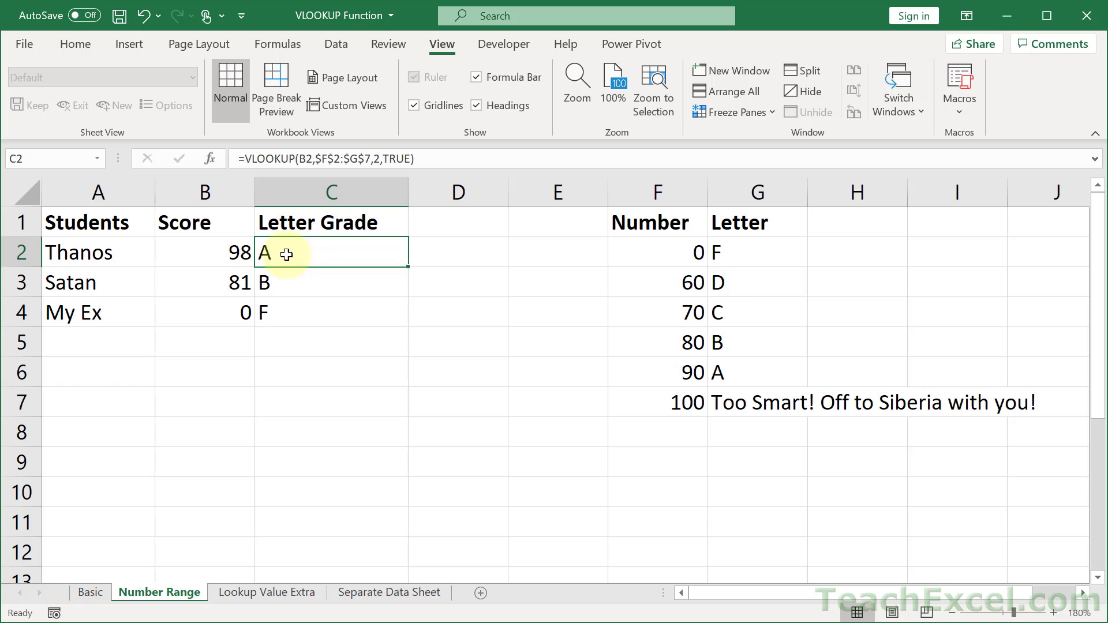
# Compare the scores in B2 and B3 with their matching lookup rows F6:G6 and F5:G5
pyautogui.click(191, 255)
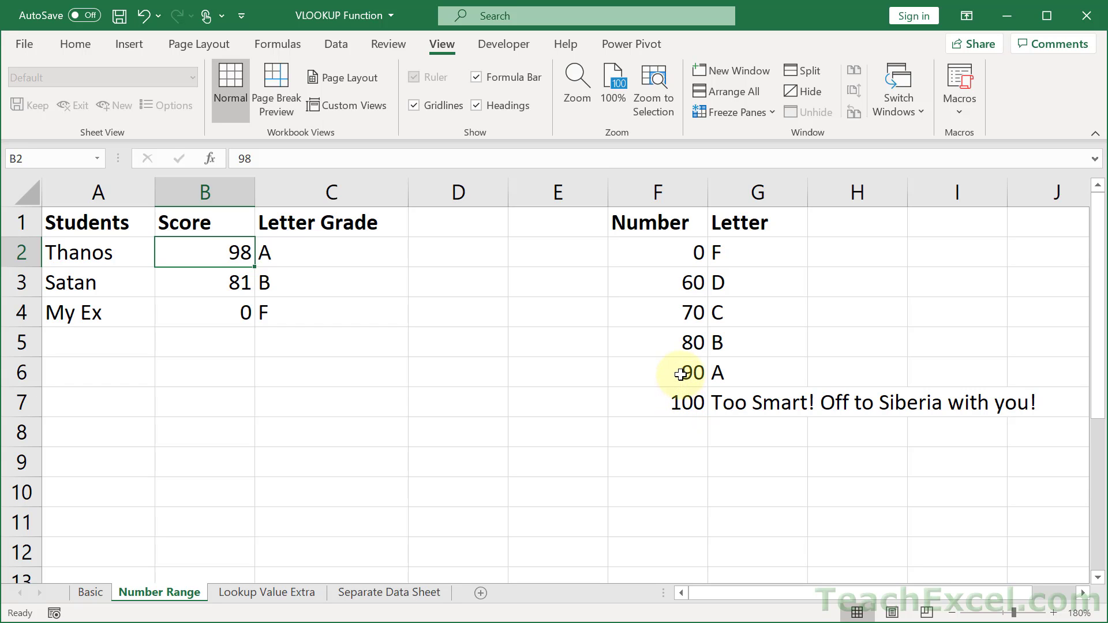
pyautogui.moveTo(680, 374); pyautogui.dragTo(735, 368)
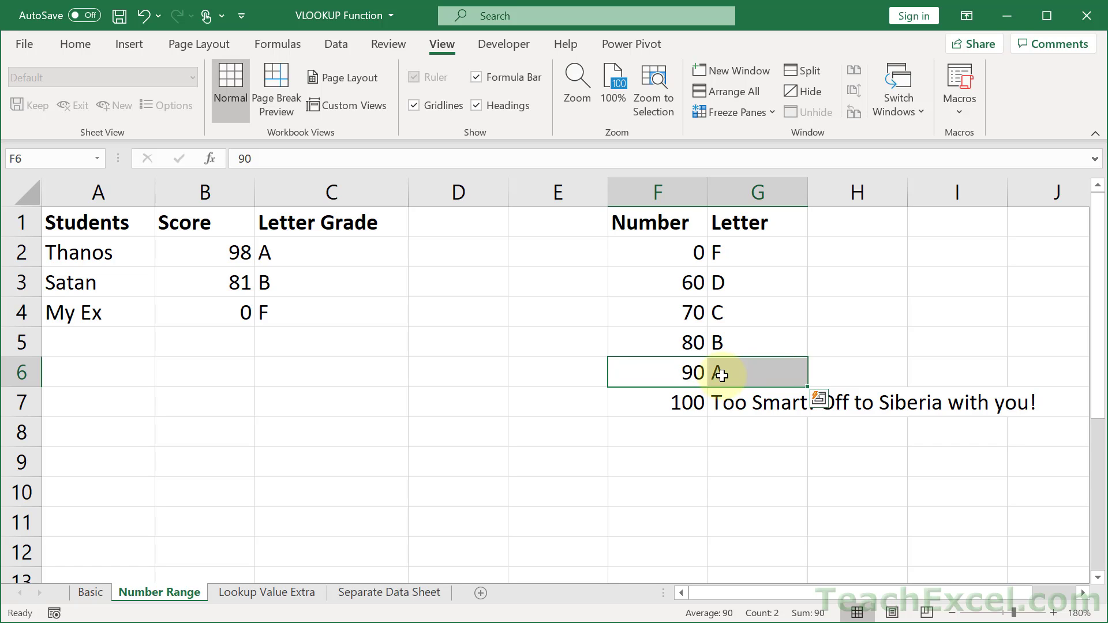
pyautogui.click(219, 281)
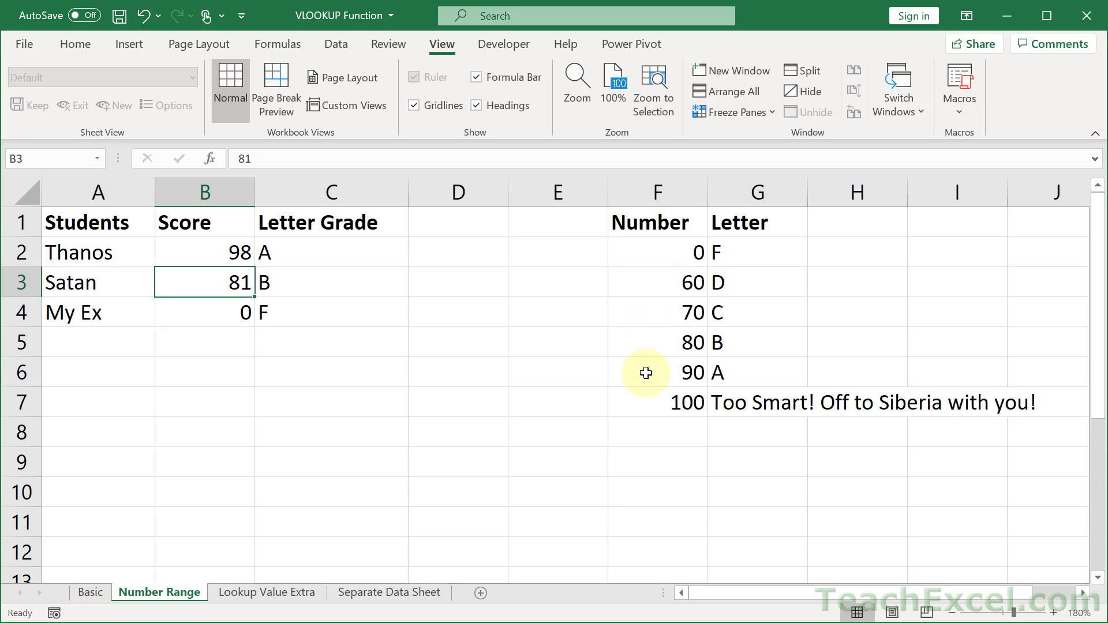
pyautogui.moveTo(645, 345); pyautogui.dragTo(729, 345)
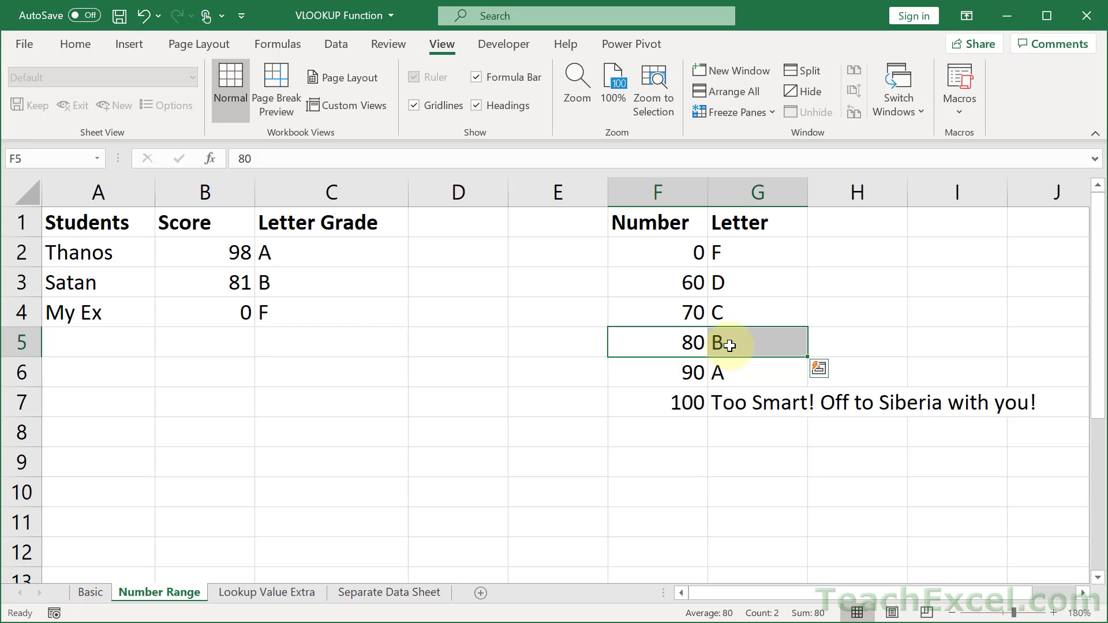
# Set the lowest lookup number in F2 to 50 and check its effect on the letter grade in C4
pyautogui.click(734, 253)
pyautogui.click(658, 249)
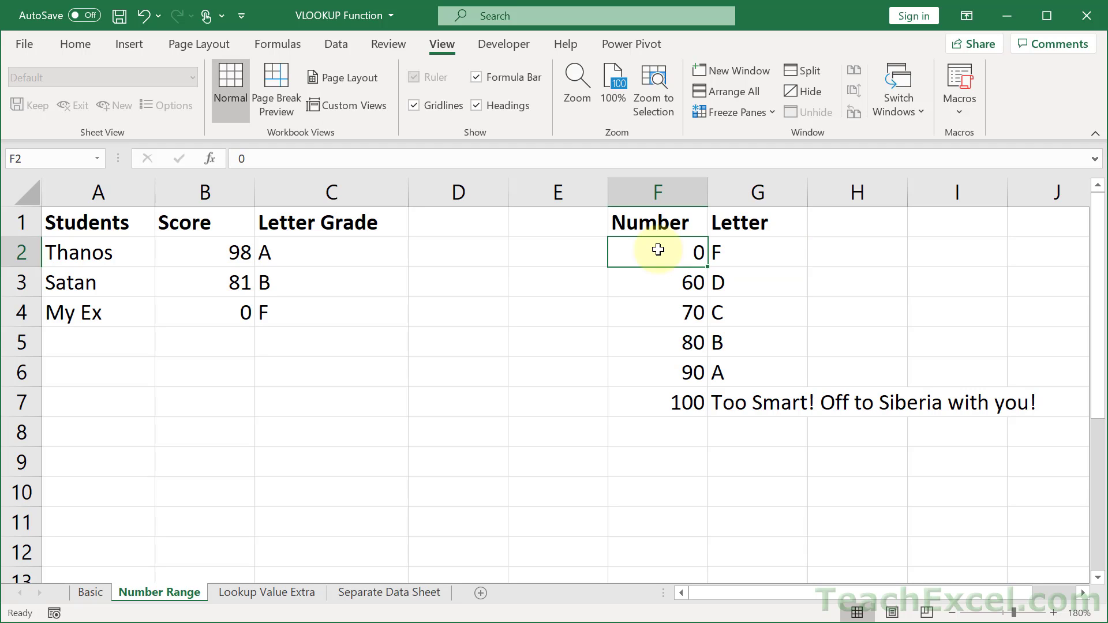
pyautogui.write('50')
pyautogui.press('Return')
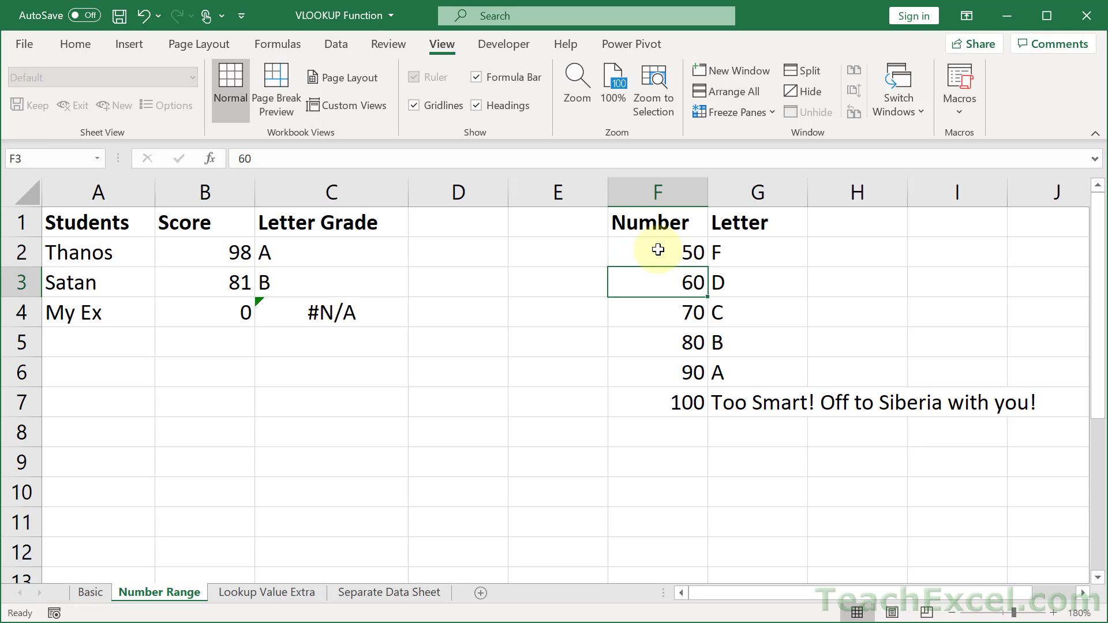
pyautogui.click(327, 315)
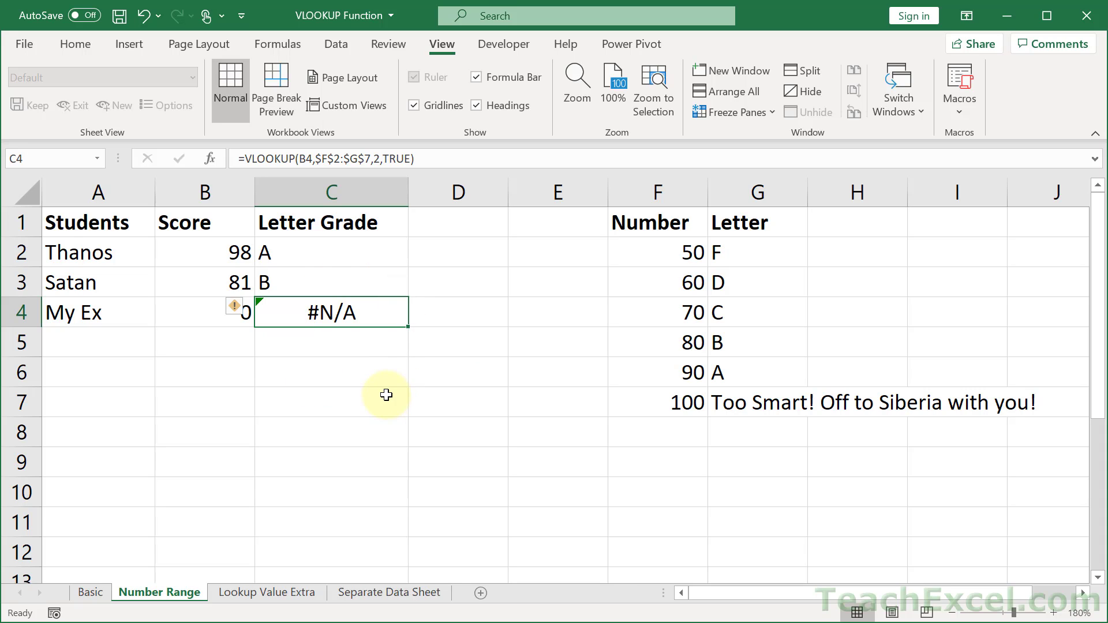
# Restore the lowest lookup number in F2 to 0 and review the lookup range F2:G7
pyautogui.click(651, 254)
pyautogui.write('0')
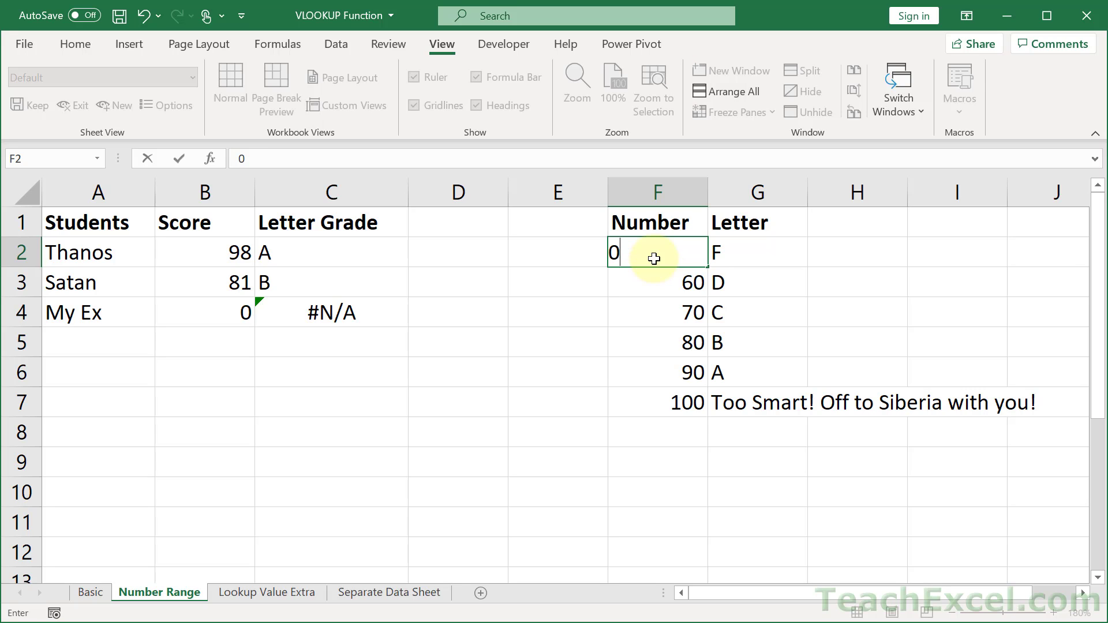
pyautogui.press('Return')
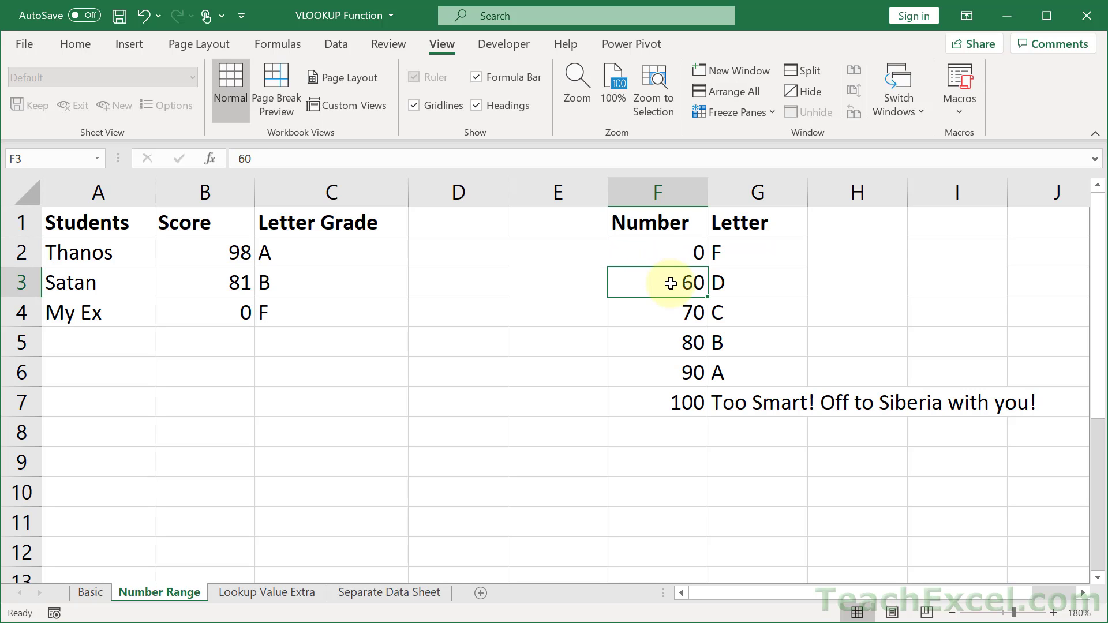
pyautogui.click(654, 255)
pyautogui.moveTo(654, 254); pyautogui.dragTo(735, 404)
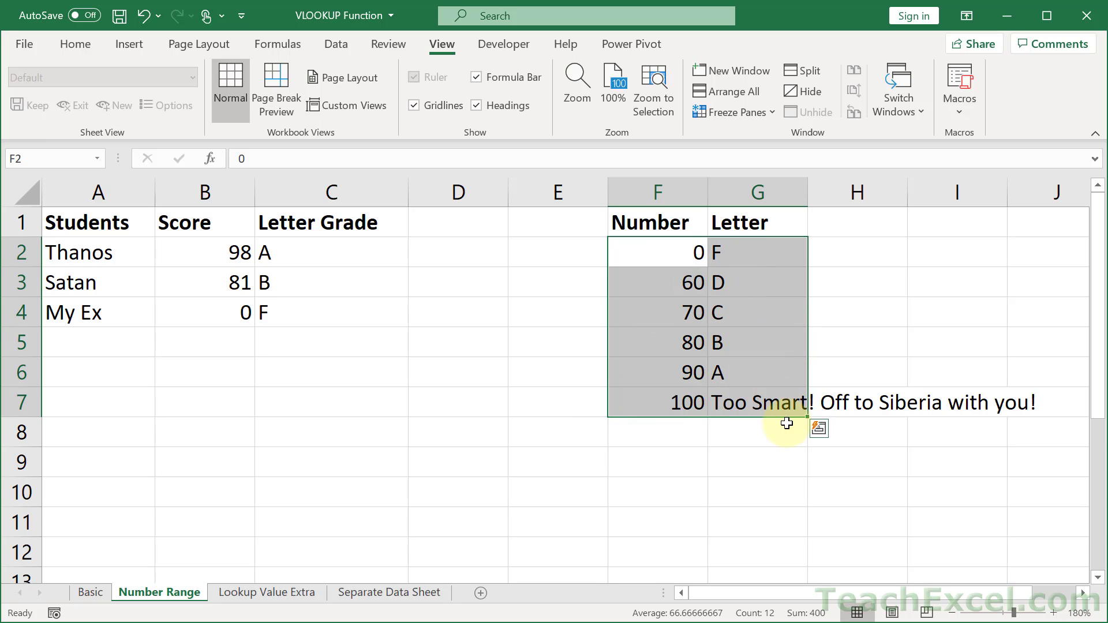
# Clear the letter grade in C2 and rebuild it as =VLOOKUP(B2,F2:G7,2,TRUE) for an approximate match
pyautogui.click(347, 261)
pyautogui.press('Delete')
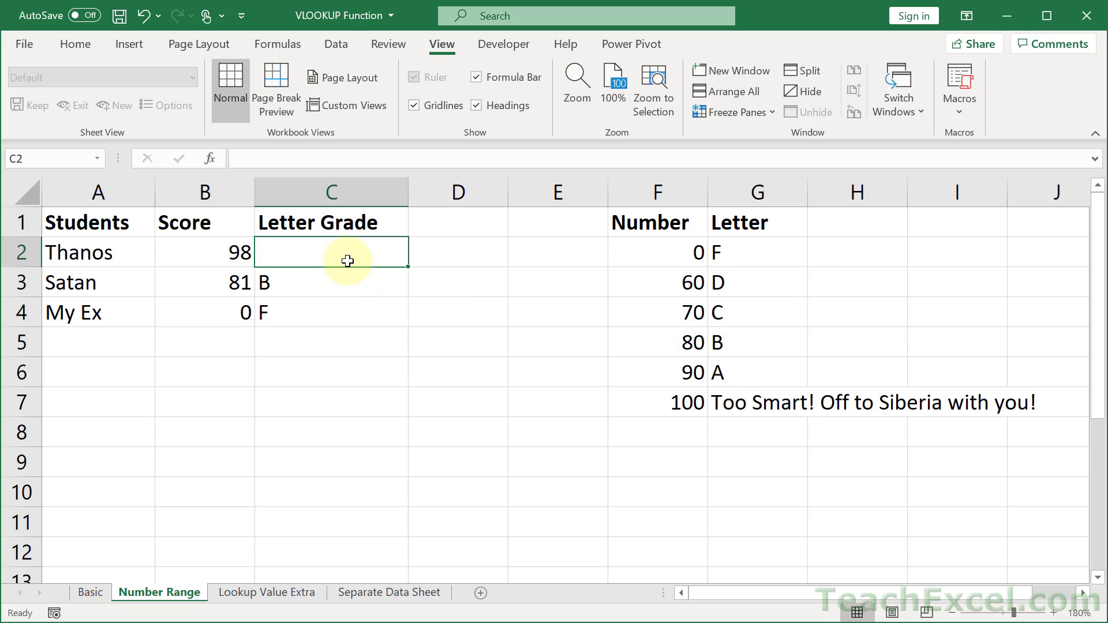
pyautogui.write('=vl')
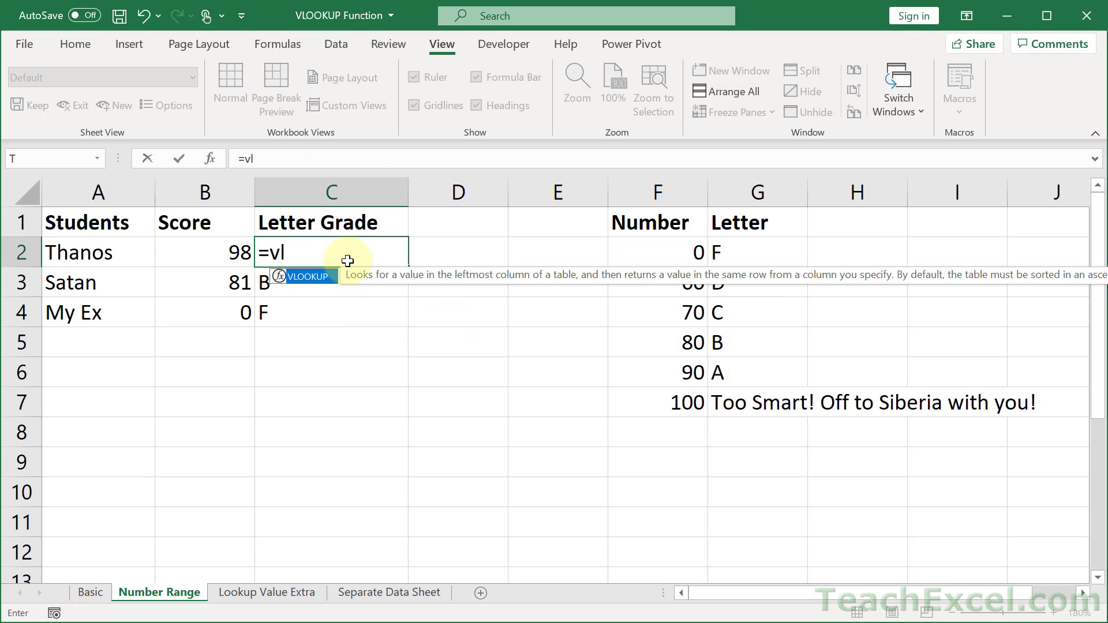
pyautogui.press('Tab')
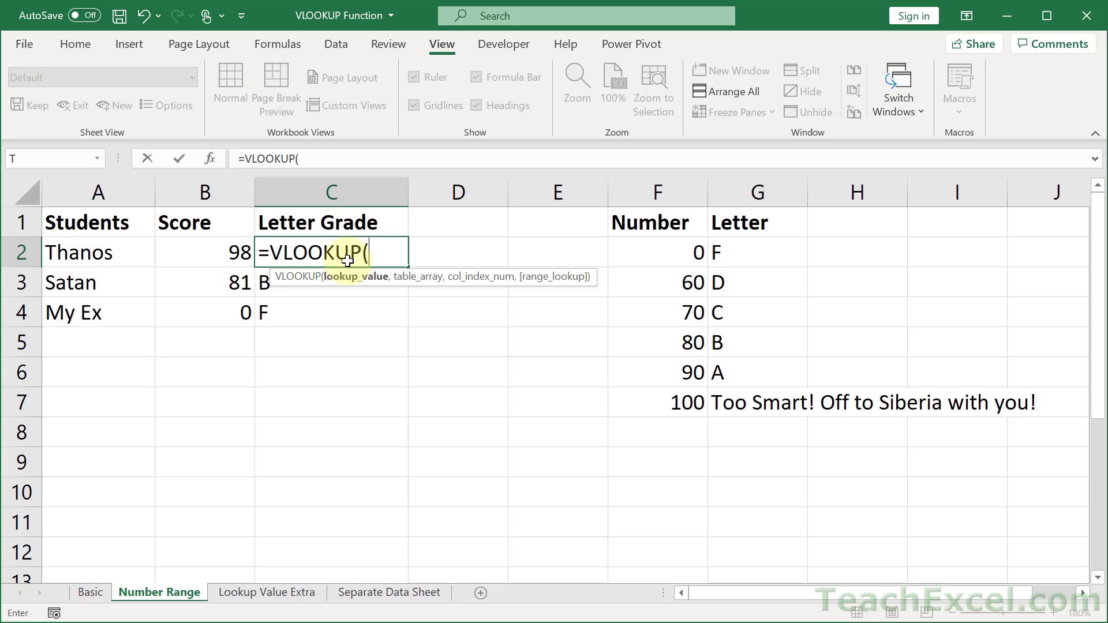
pyautogui.click(209, 253)
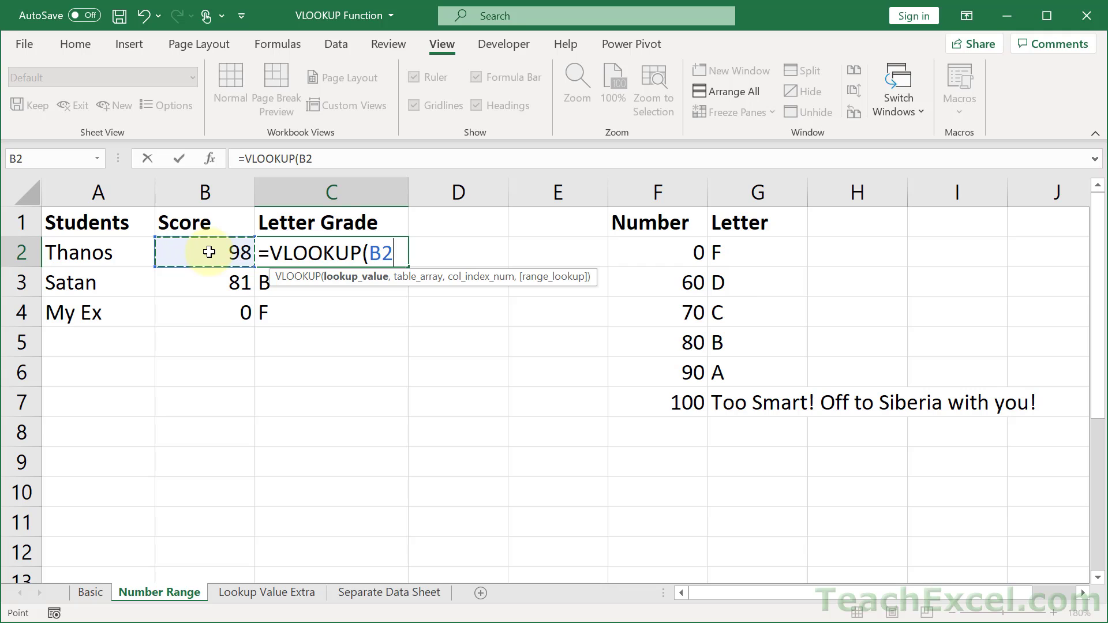
pyautogui.write(',')
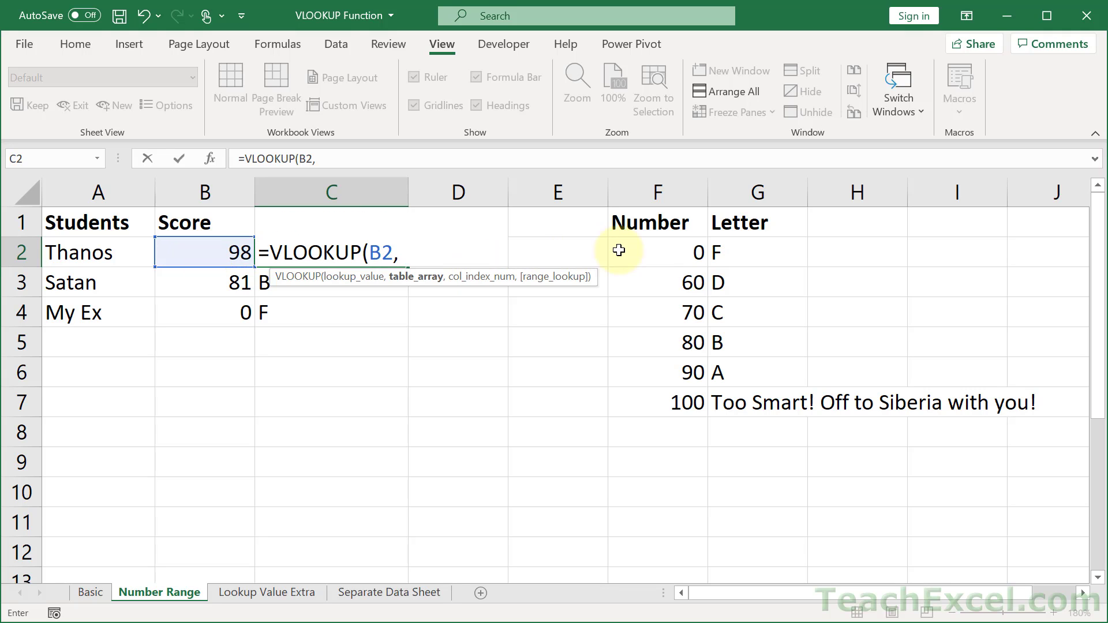
pyautogui.moveTo(645, 252); pyautogui.dragTo(668, 406)
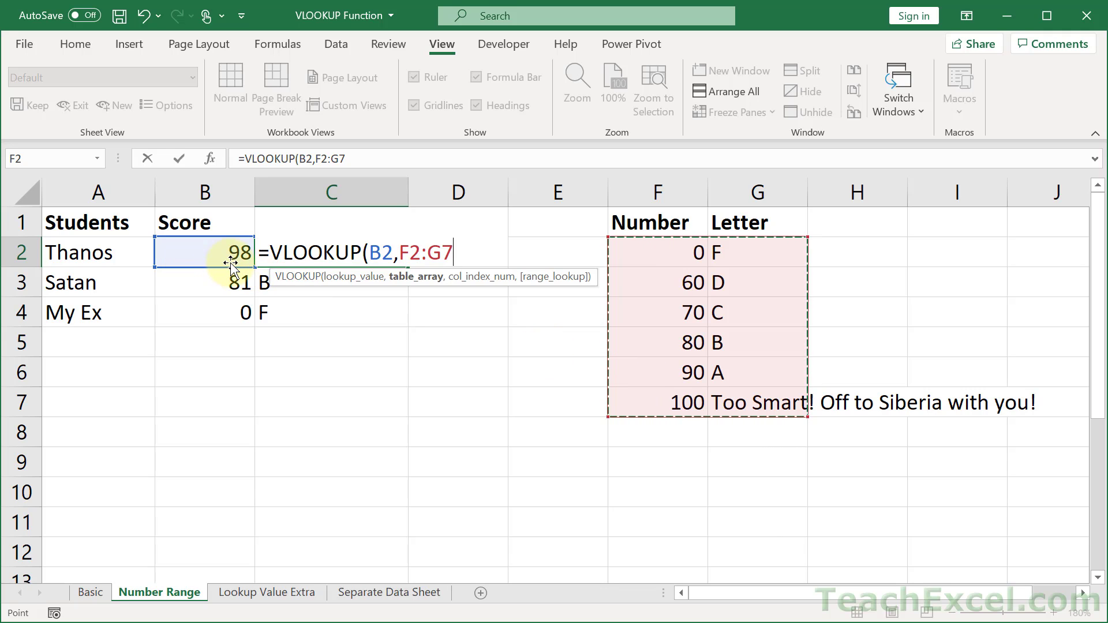
pyautogui.write(',')
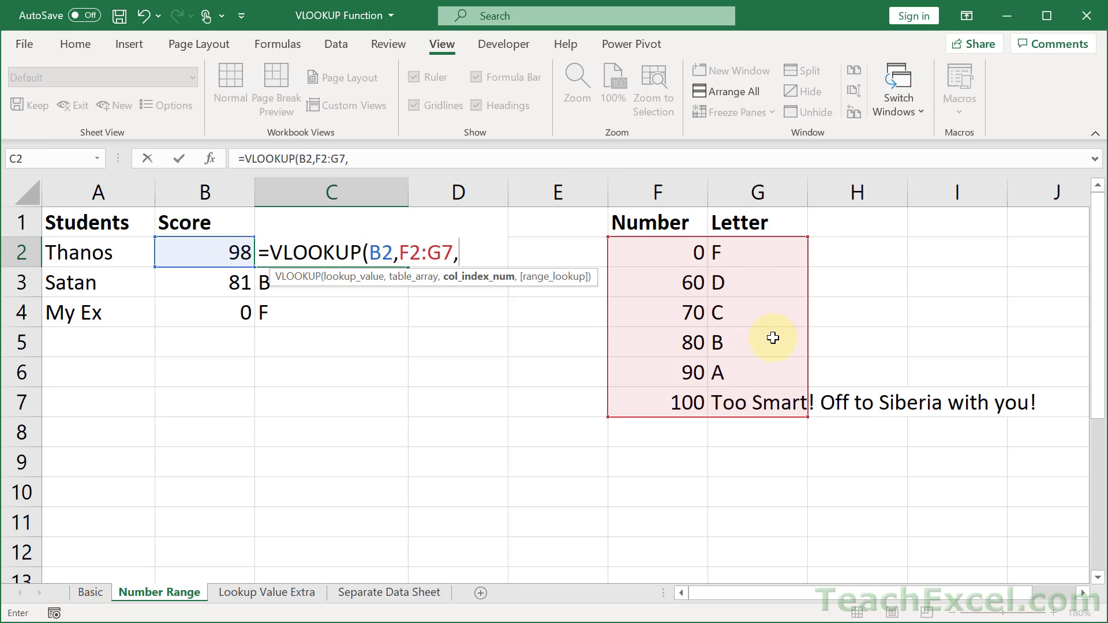
pyautogui.write('2,')
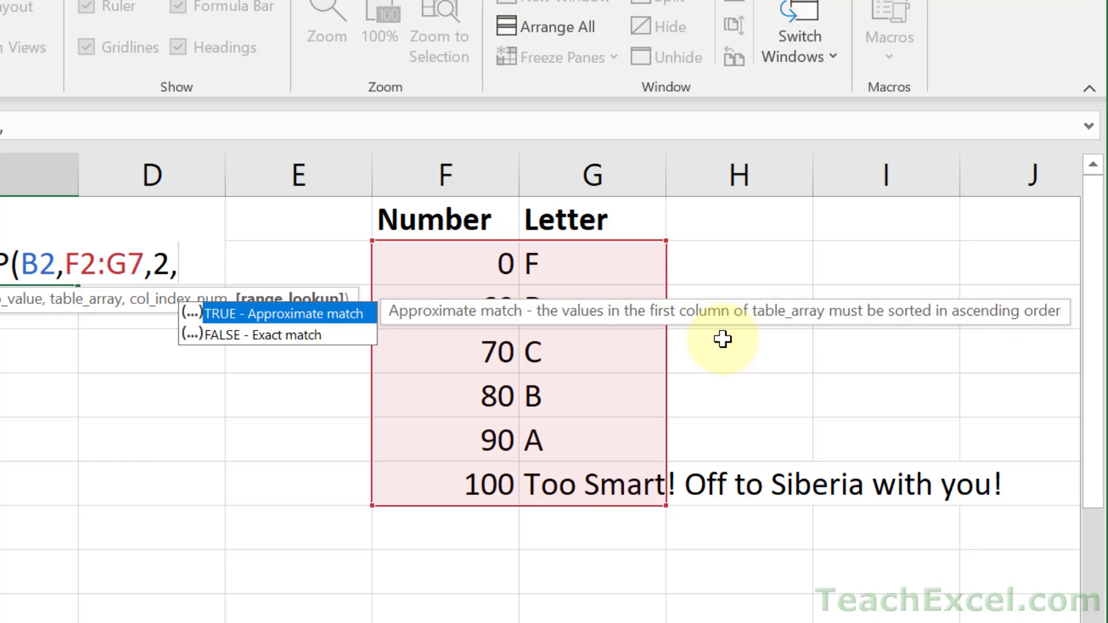
pyautogui.write('true')
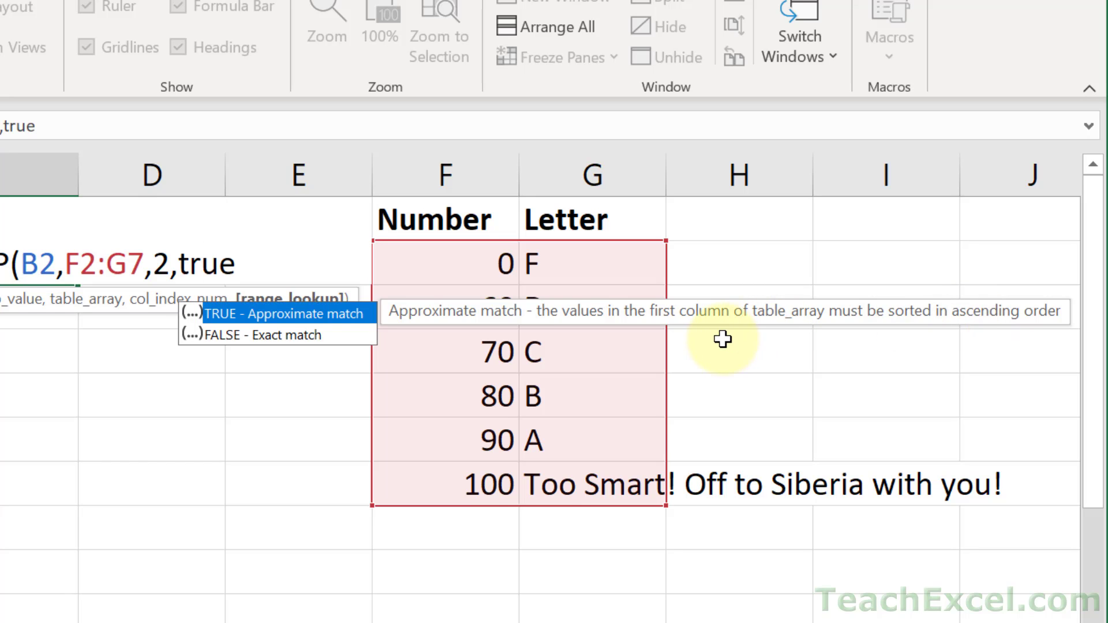
pyautogui.write(')')
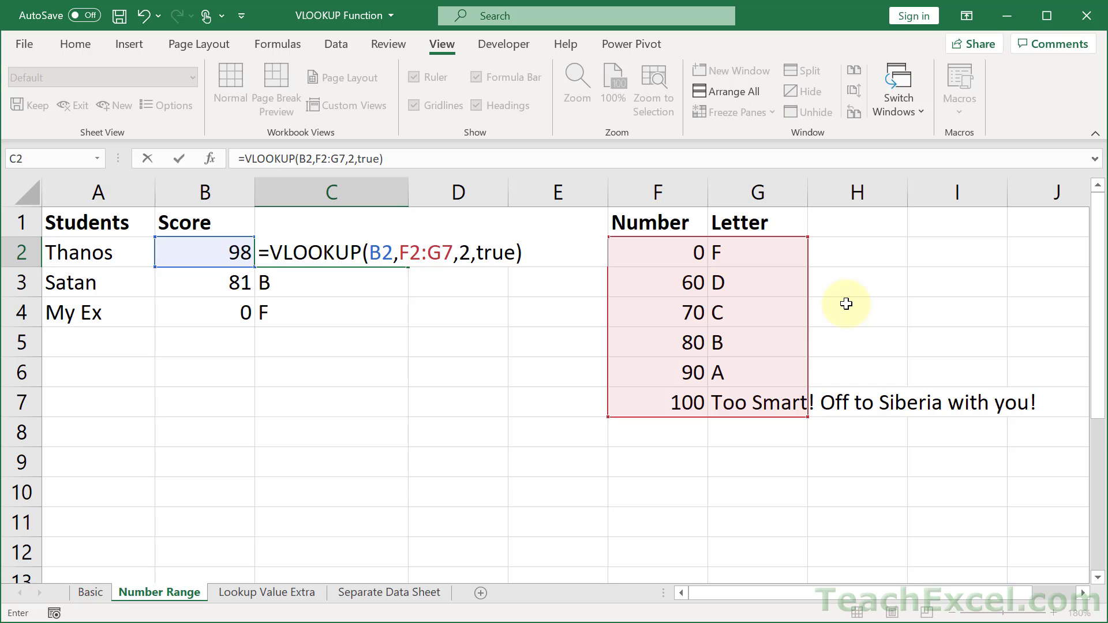
pyautogui.hotkey('ctrl', 'Return')
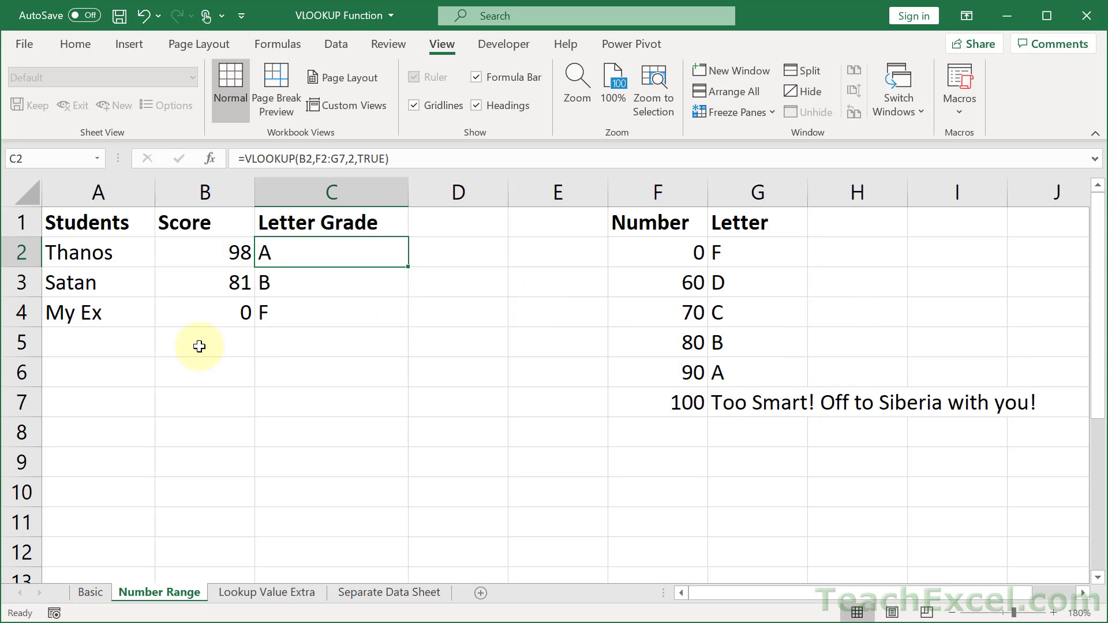
# Test the C2 formula with a score of 90 in B2 and compare it with the number in F6
pyautogui.click(193, 261)
pyautogui.write('90')
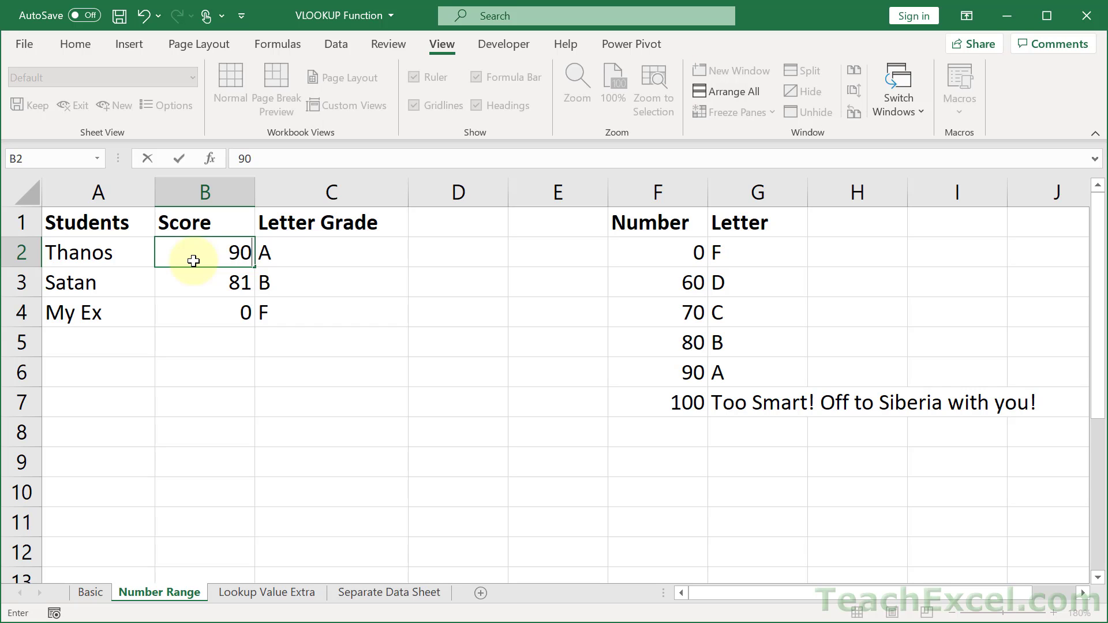
pyautogui.hotkey('ctrl', 'Return')
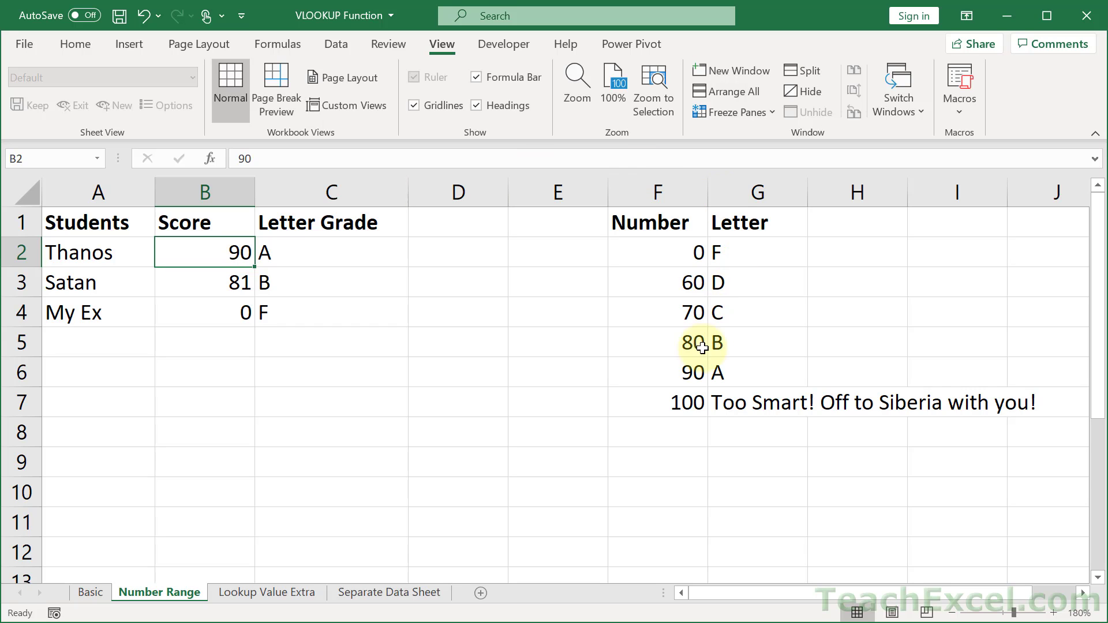
pyautogui.click(690, 372)
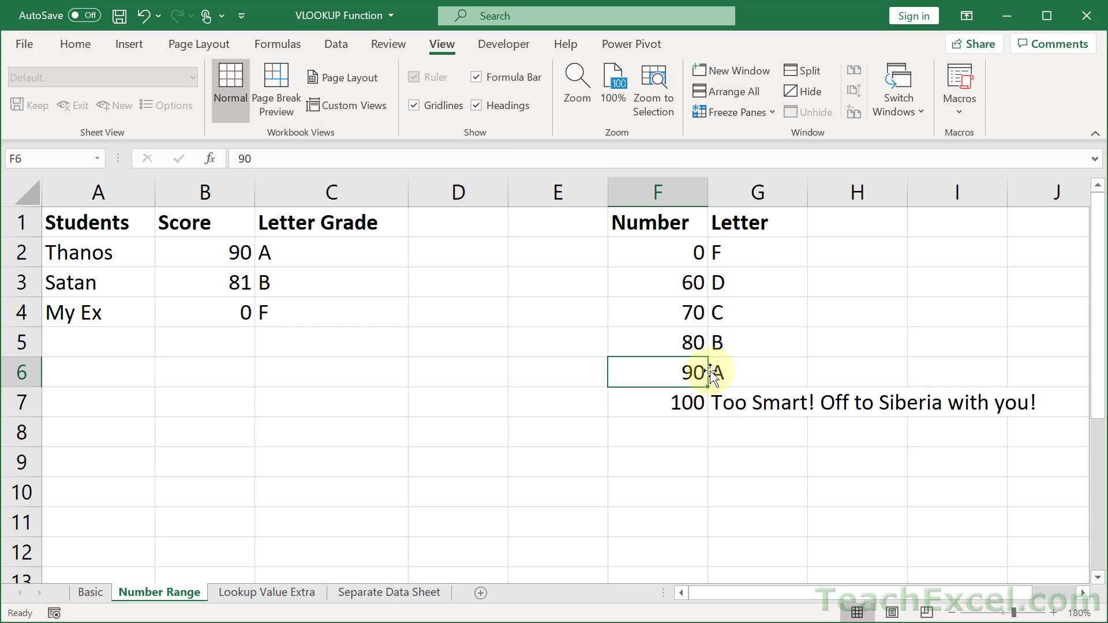
# Change the score in B2 to 89 and compare the grade with the lookup row F5:G5
pyautogui.click(202, 250)
pyautogui.write('89')
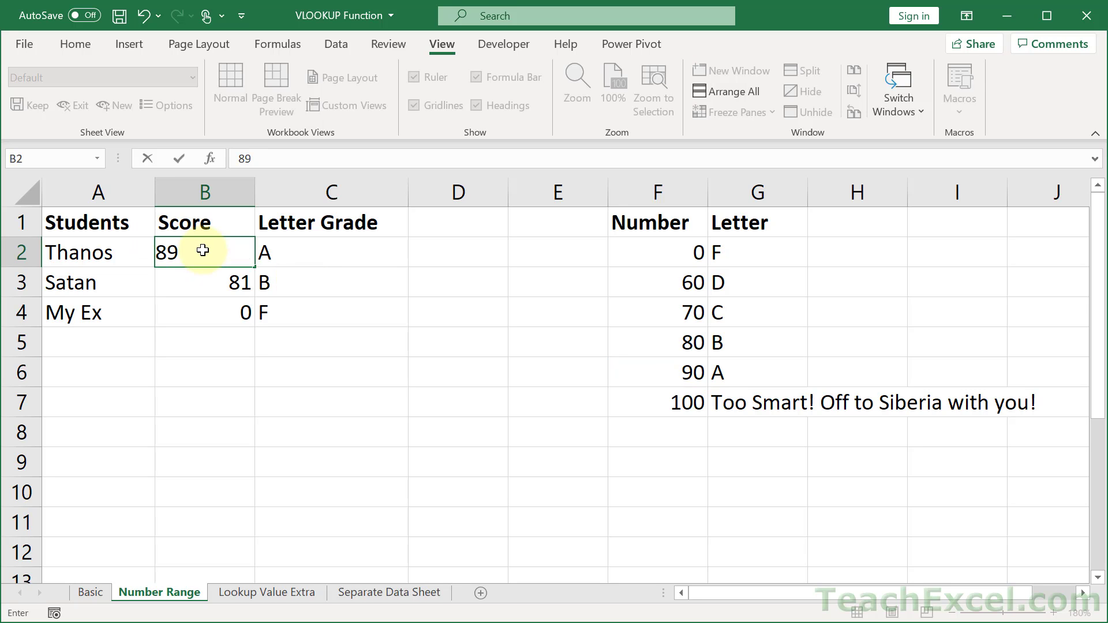
pyautogui.hotkey('ctrl', 'Return')
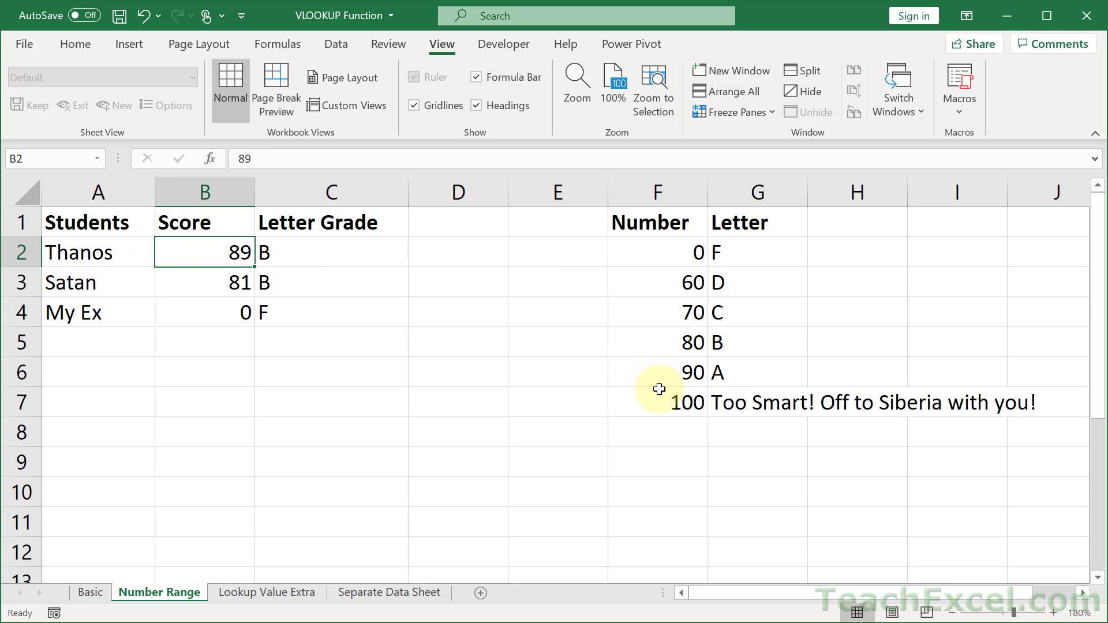
pyautogui.moveTo(657, 339); pyautogui.dragTo(738, 339)
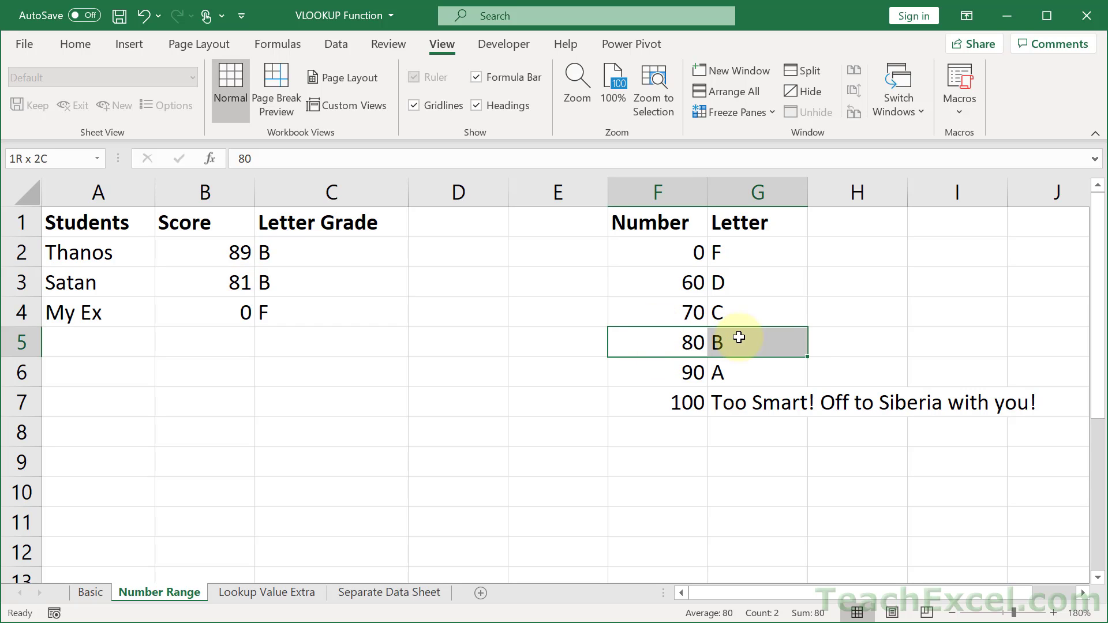
# Make the table range in the C2 formula absolute as $F$2:$G$7
pyautogui.click(315, 247)
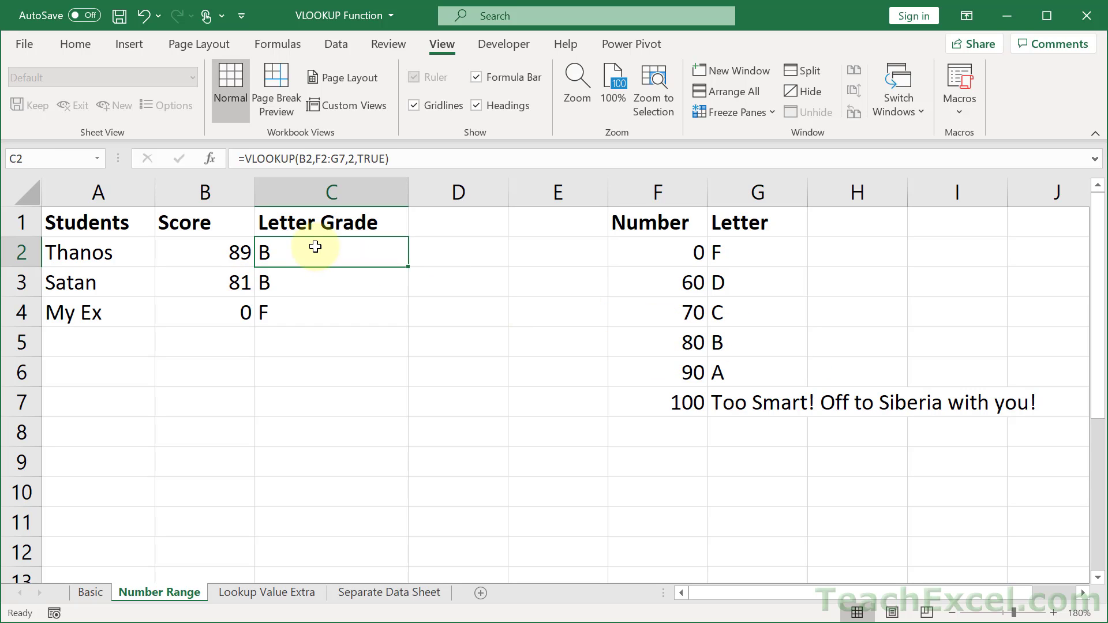
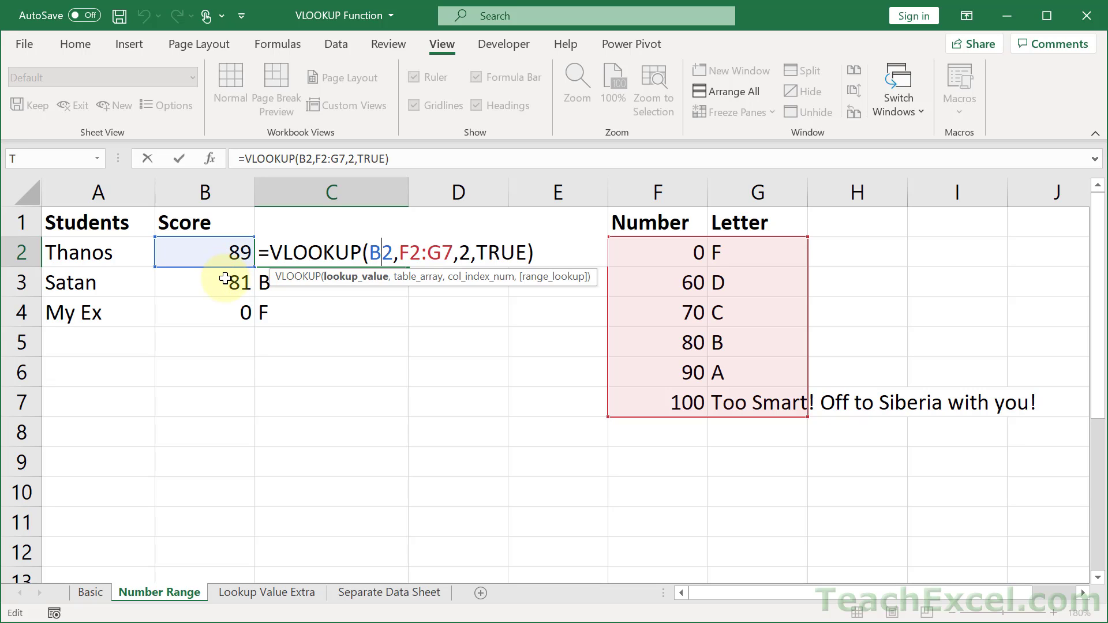
pyautogui.moveTo(400, 255); pyautogui.dragTo(453, 252)
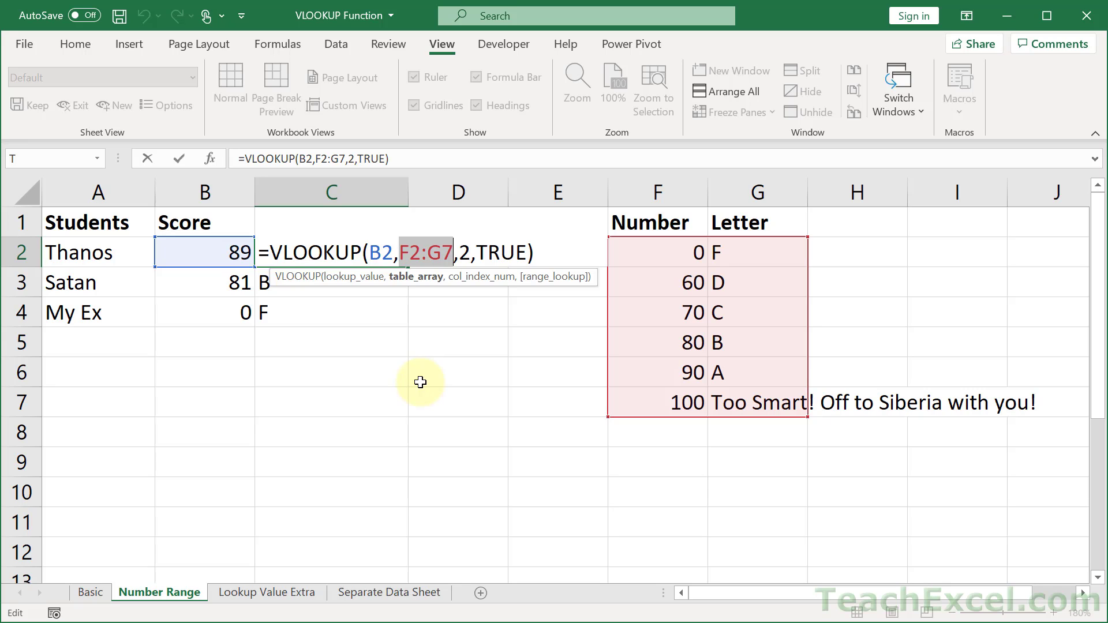
pyautogui.press('F4')
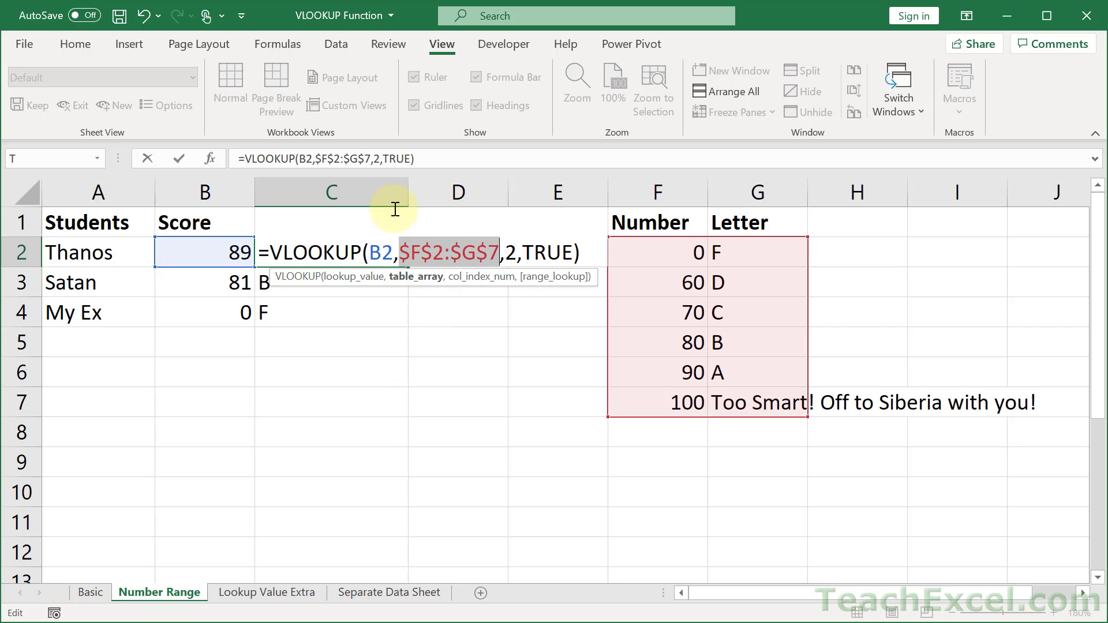
pyautogui.press('Return')
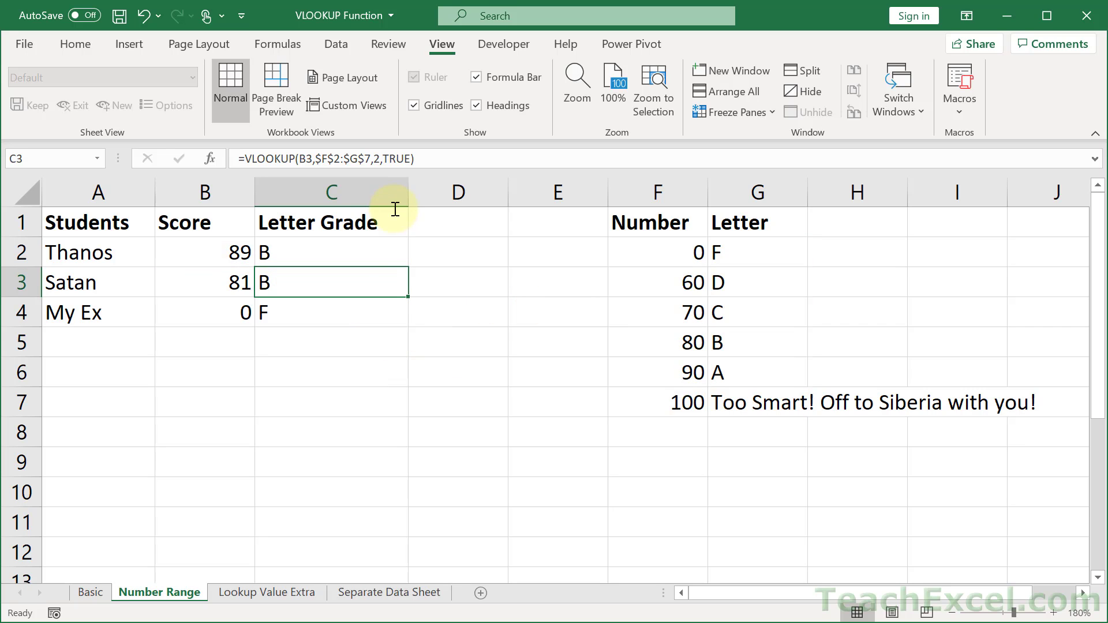
# Fill the C2 letter grade formula down through C4 and open the C3 formula to check its references
pyautogui.click(356, 251)
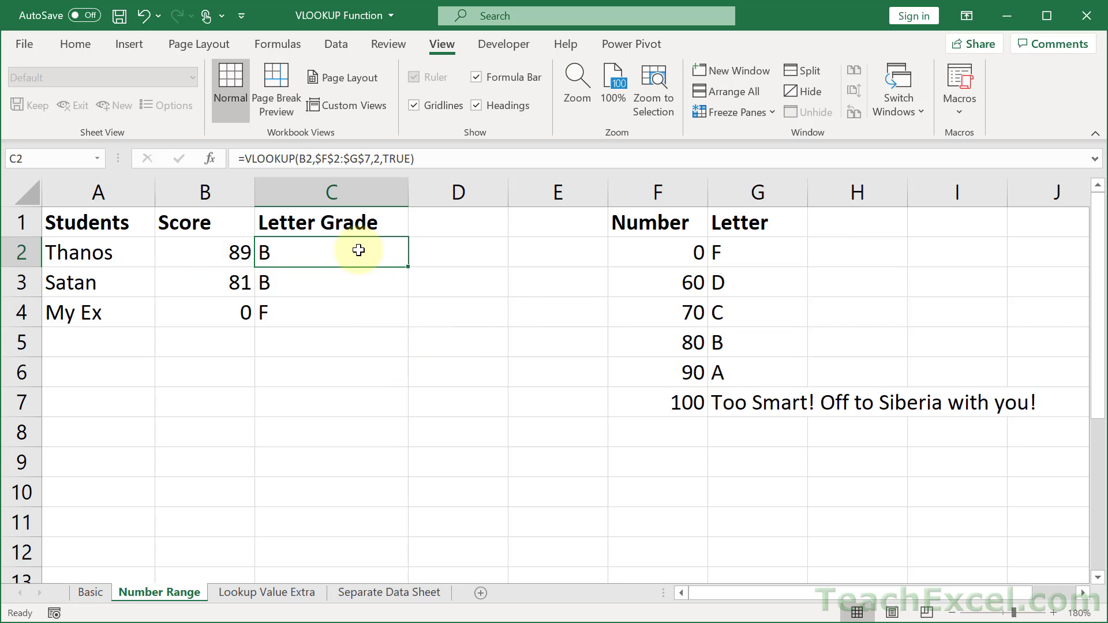
pyautogui.doubleClick(409, 268)
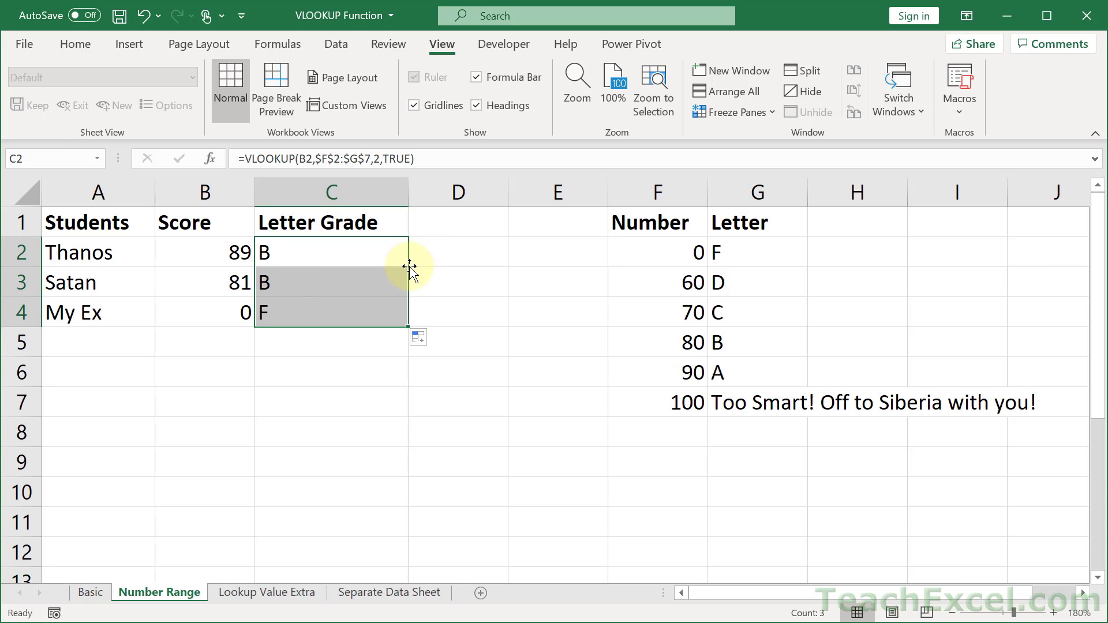
pyautogui.doubleClick(355, 286)
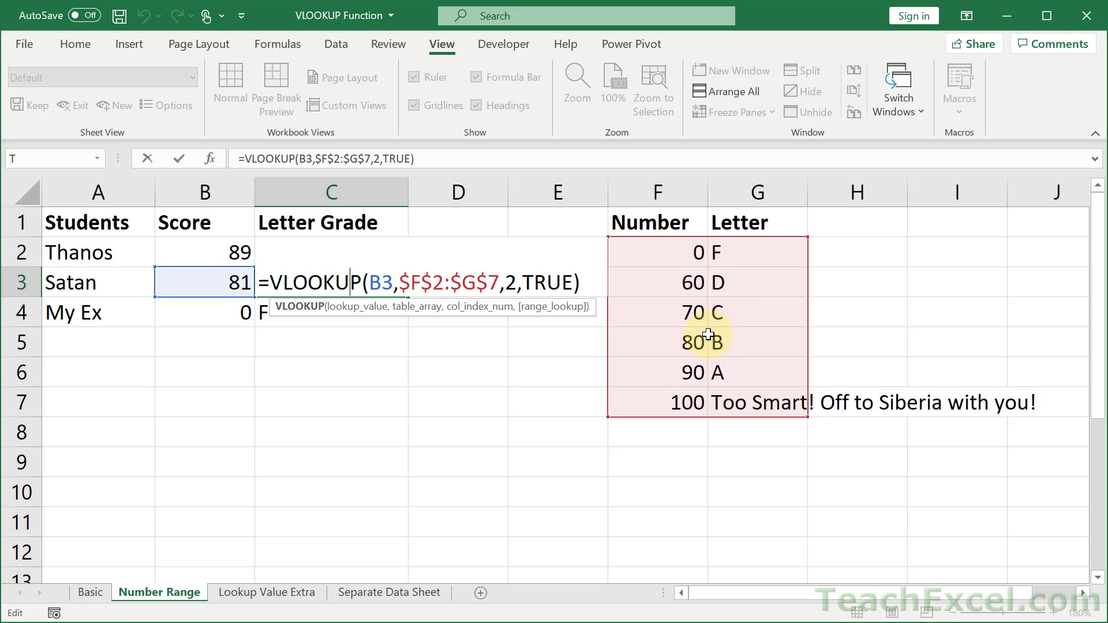
# Close the C3 formula without changes and check the cell references in the C4 letter grade formula
pyautogui.press('Escape')
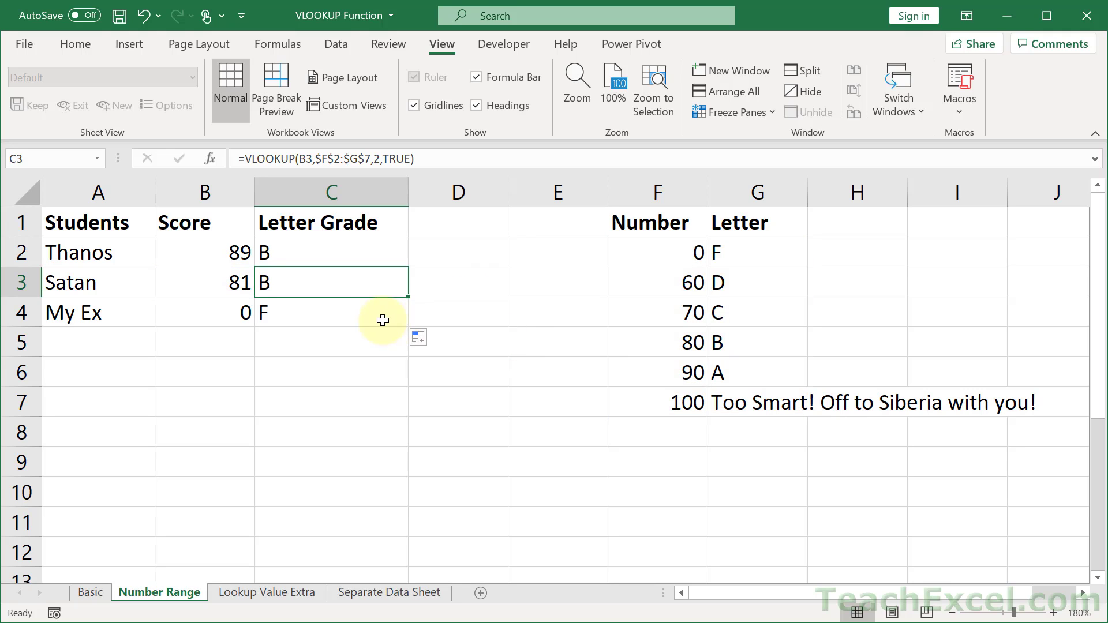
pyautogui.doubleClick(343, 318)
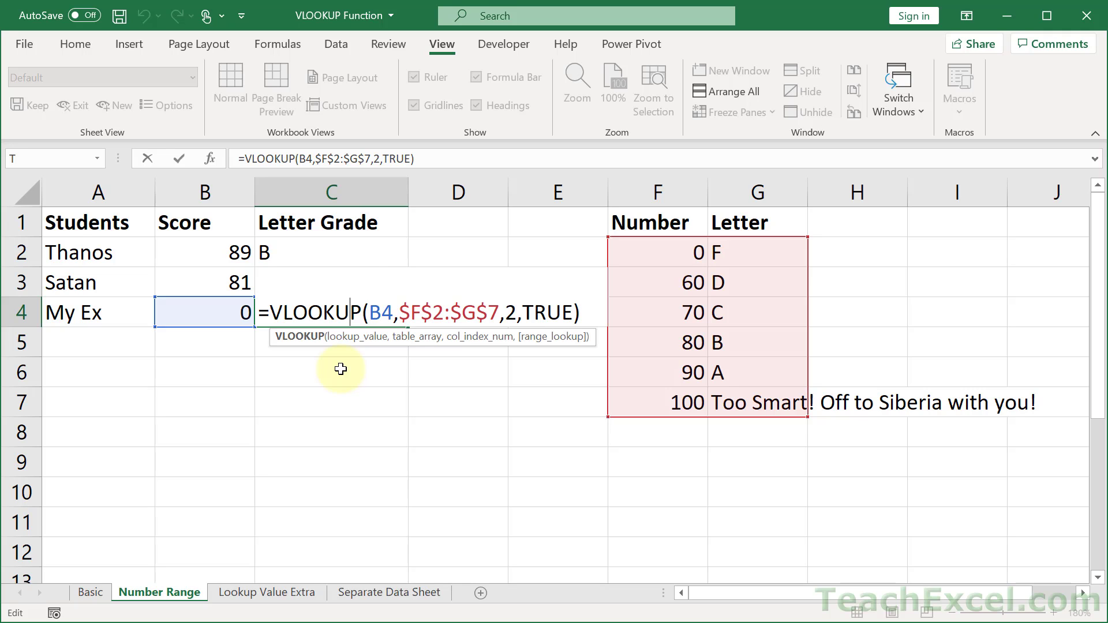
pyautogui.hotkey('ctrl', 'Return')
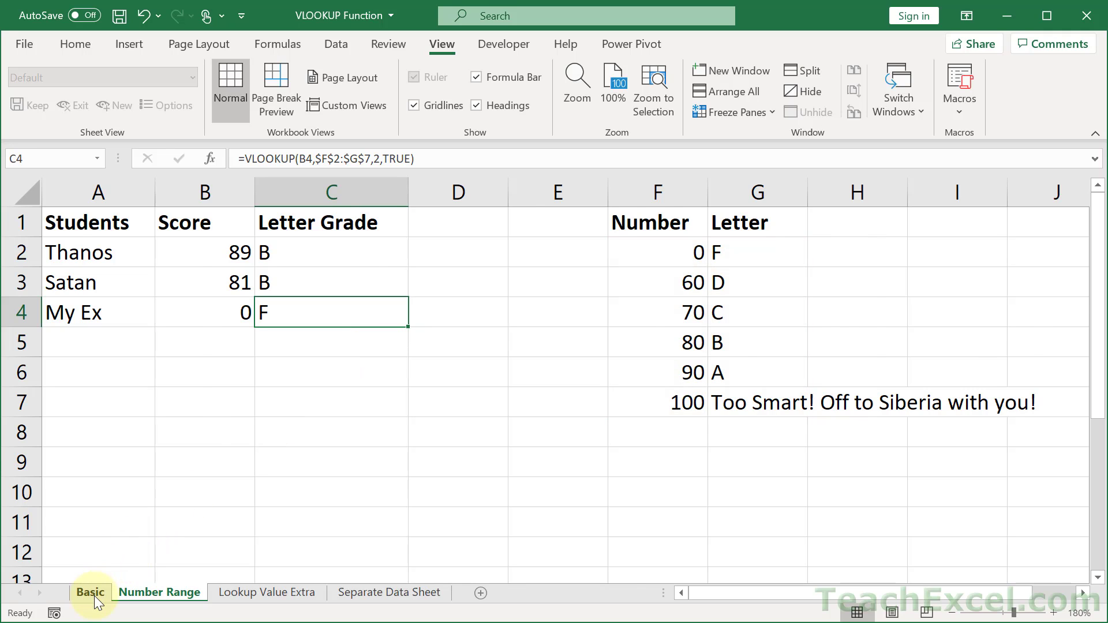
# Review the lookup value, table range and column number arguments of the Mfr formula in D5 on the Basic sheet
pyautogui.click(94, 596)
pyautogui.doubleClick(219, 354)
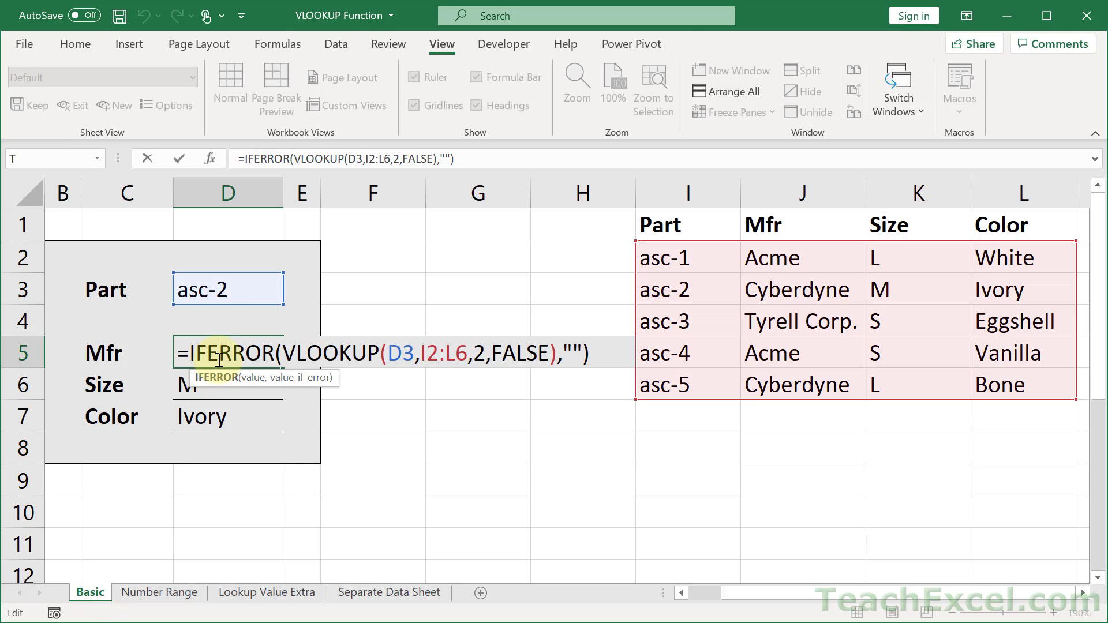
pyautogui.moveTo(387, 352); pyautogui.dragTo(468, 352)
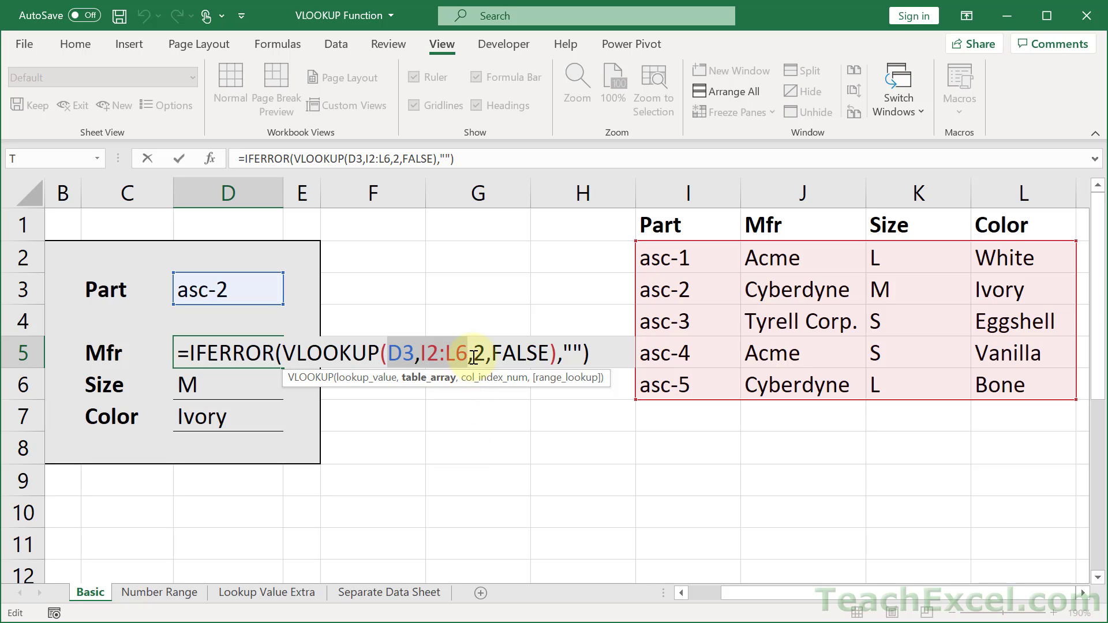
pyautogui.moveTo(473, 358); pyautogui.dragTo(483, 353)
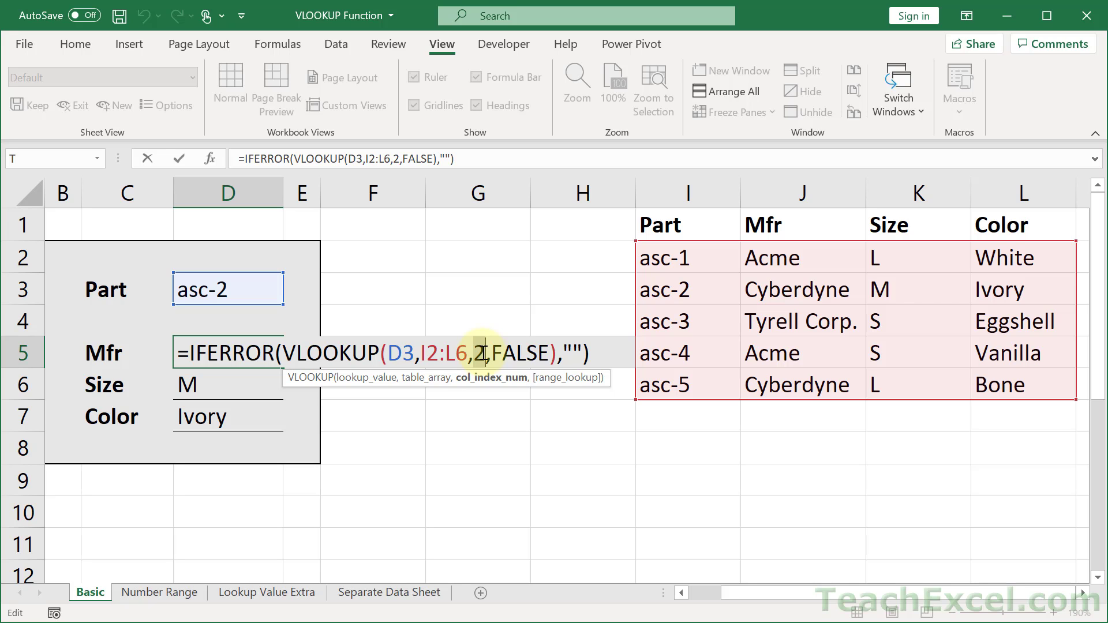
pyautogui.press('Escape')
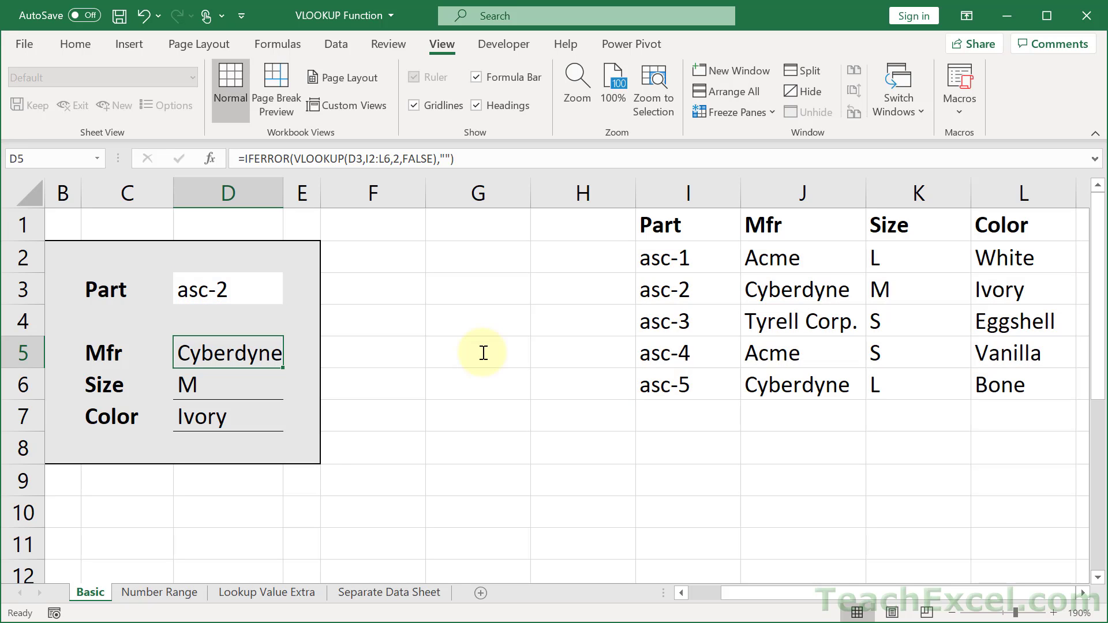
# Look over the Number Range, Lookup Value Extra and Separate Data Sheet worksheets, ending on Lookup Value Extra
pyautogui.click(165, 595)
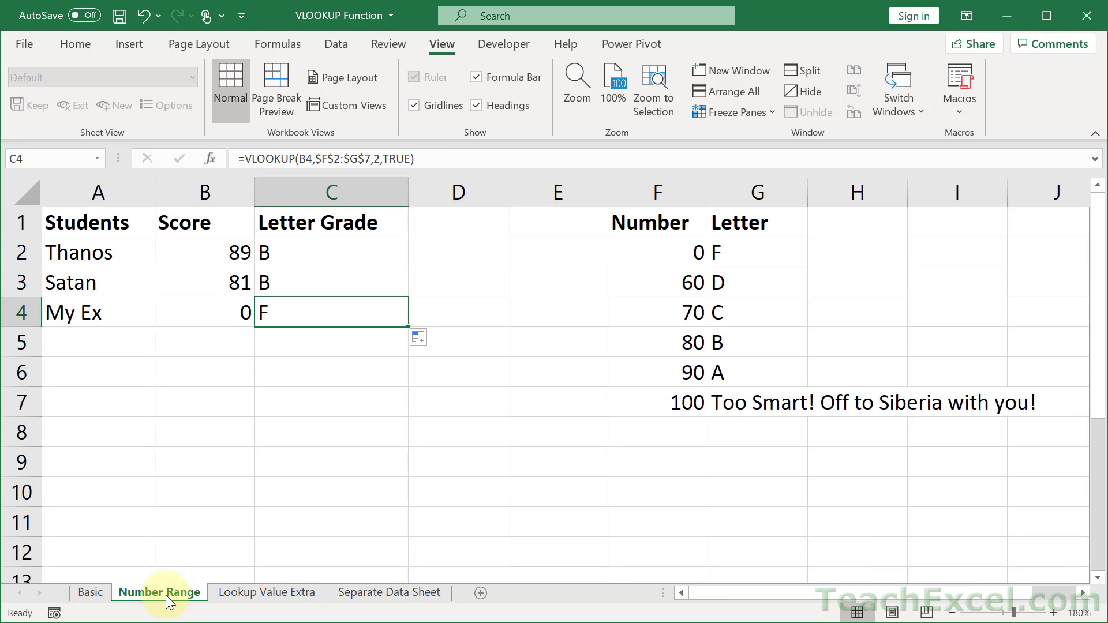
pyautogui.click(235, 593)
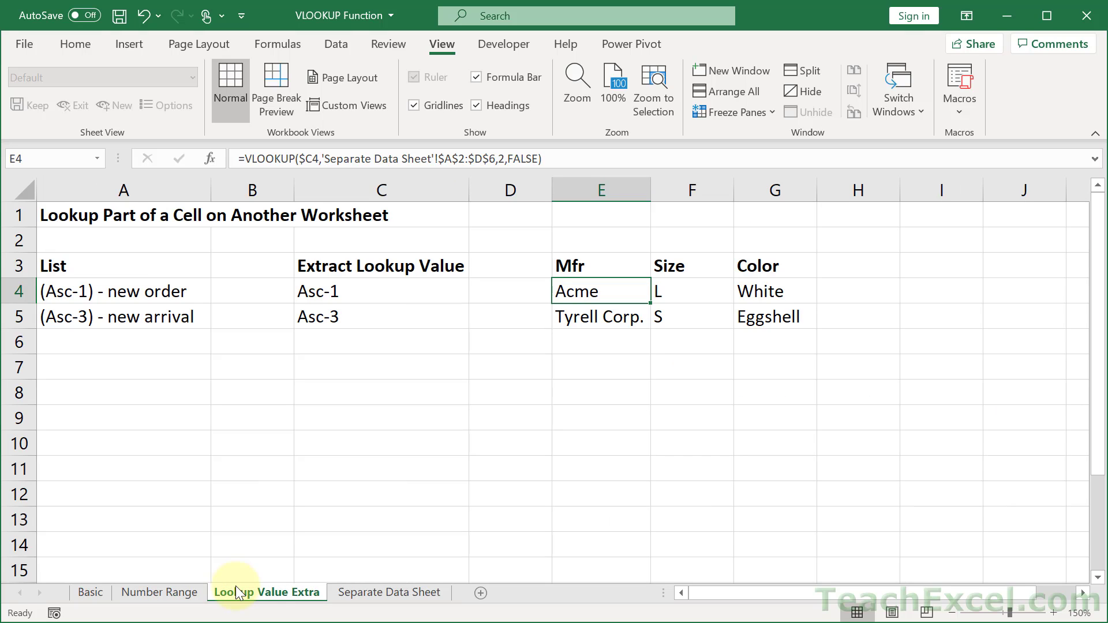
pyautogui.click(362, 594)
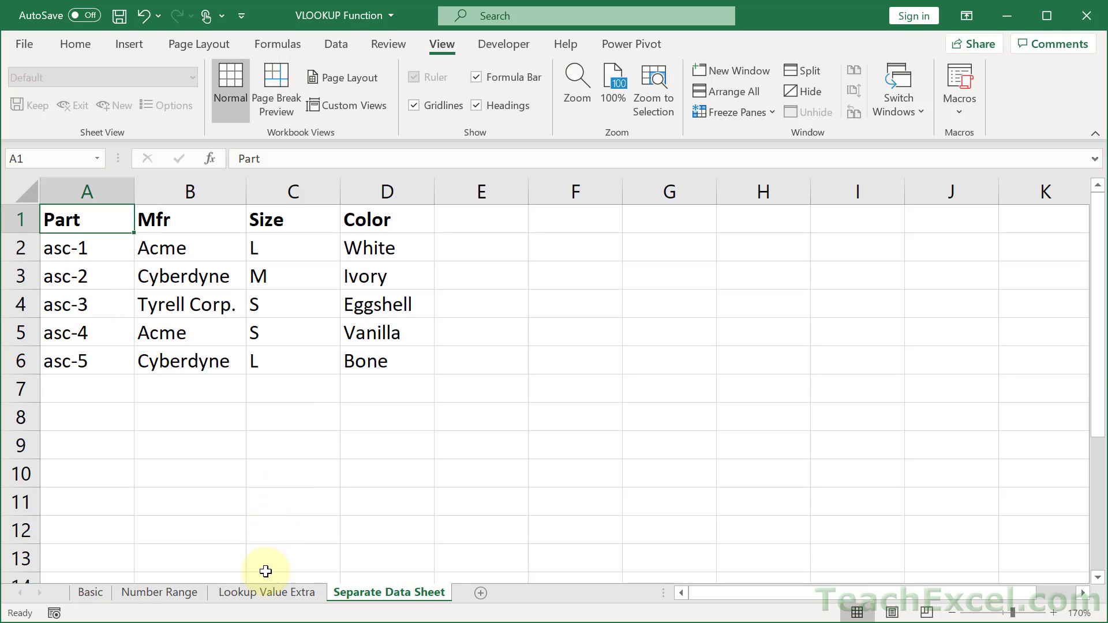
pyautogui.click(260, 591)
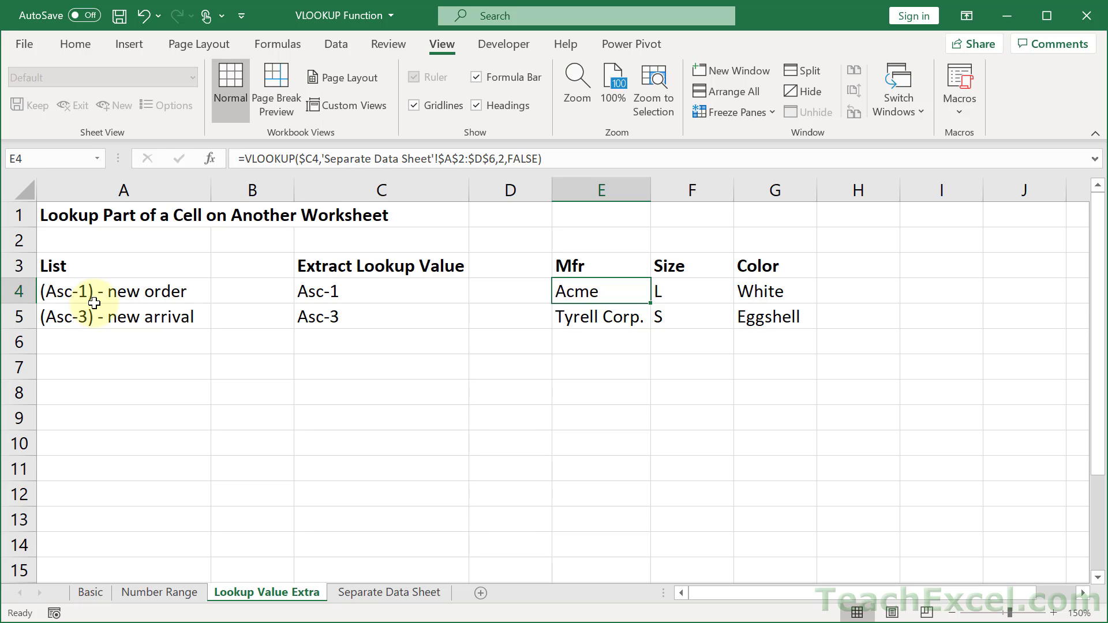
# Inspect the text of the list entries in A4 and A5 without changing them
pyautogui.doubleClick(127, 291)
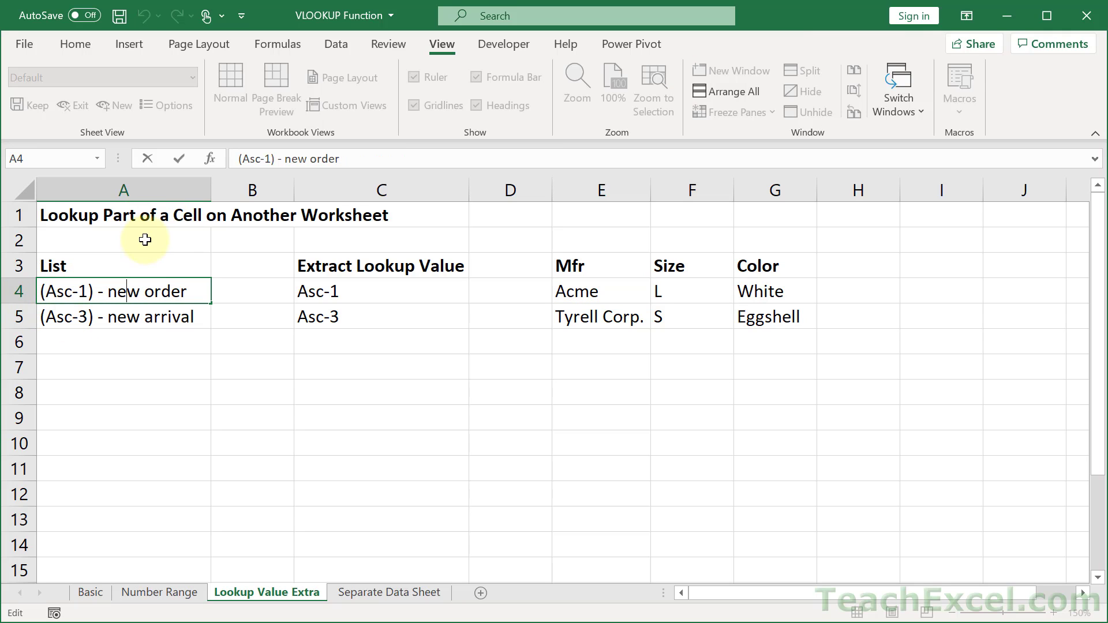
pyautogui.press('Escape')
pyautogui.doubleClick(109, 318)
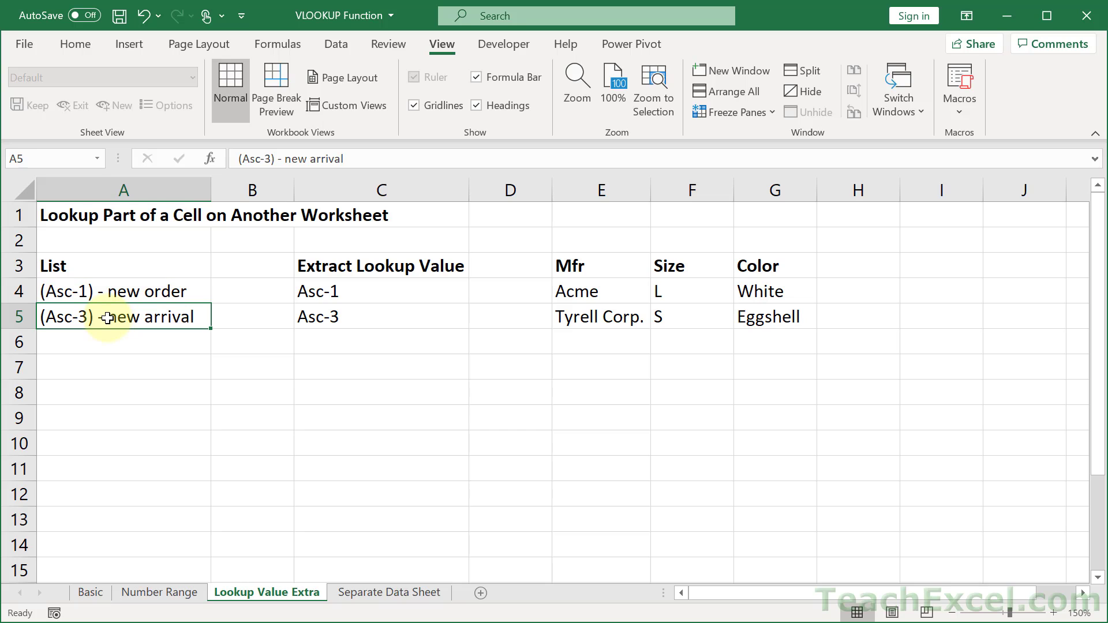
pyautogui.press('Escape')
# Clear C4 under Extract Lookup Value and start a MID formula there with A4 as the text and 2 as the start number
pyautogui.click(363, 295)
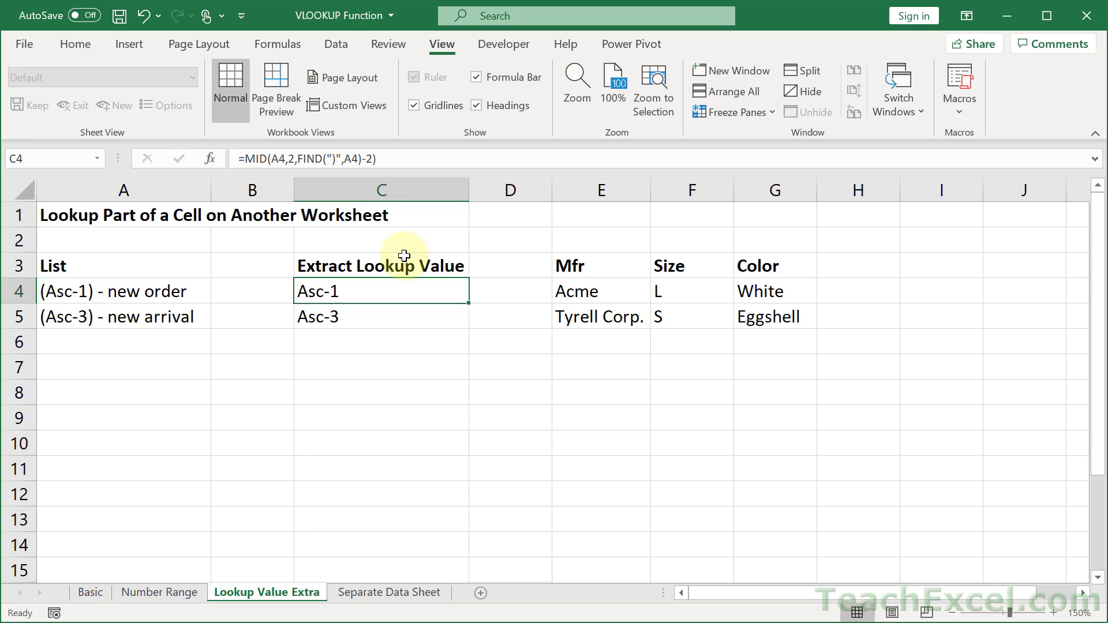
pyautogui.press('Delete')
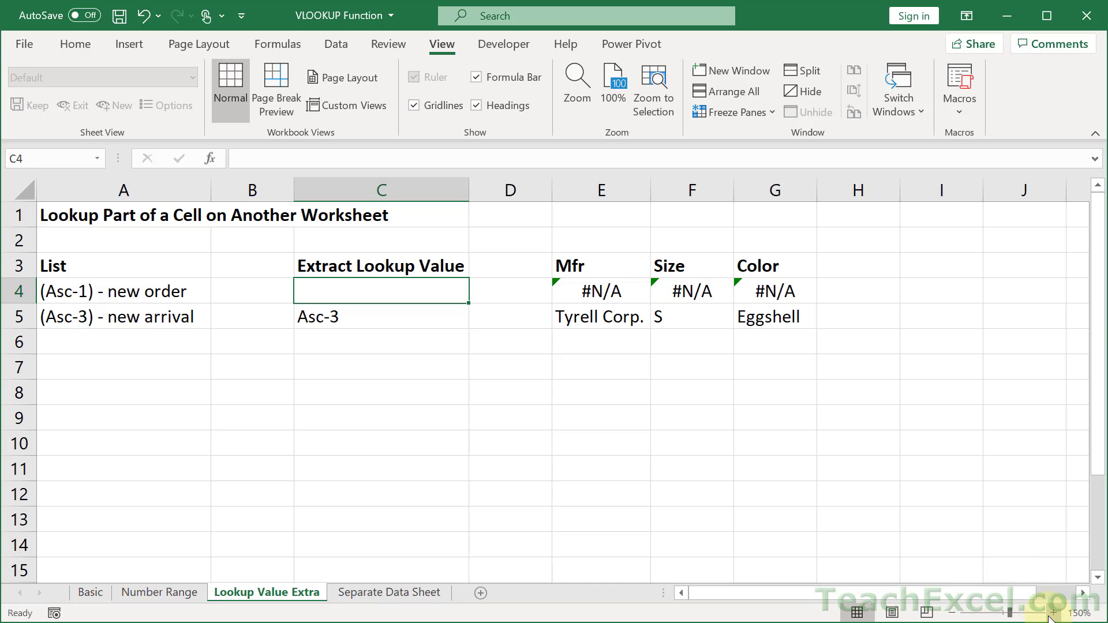
pyautogui.click(1053, 613)
pyautogui.click(1054, 613)
pyautogui.click(1054, 613)
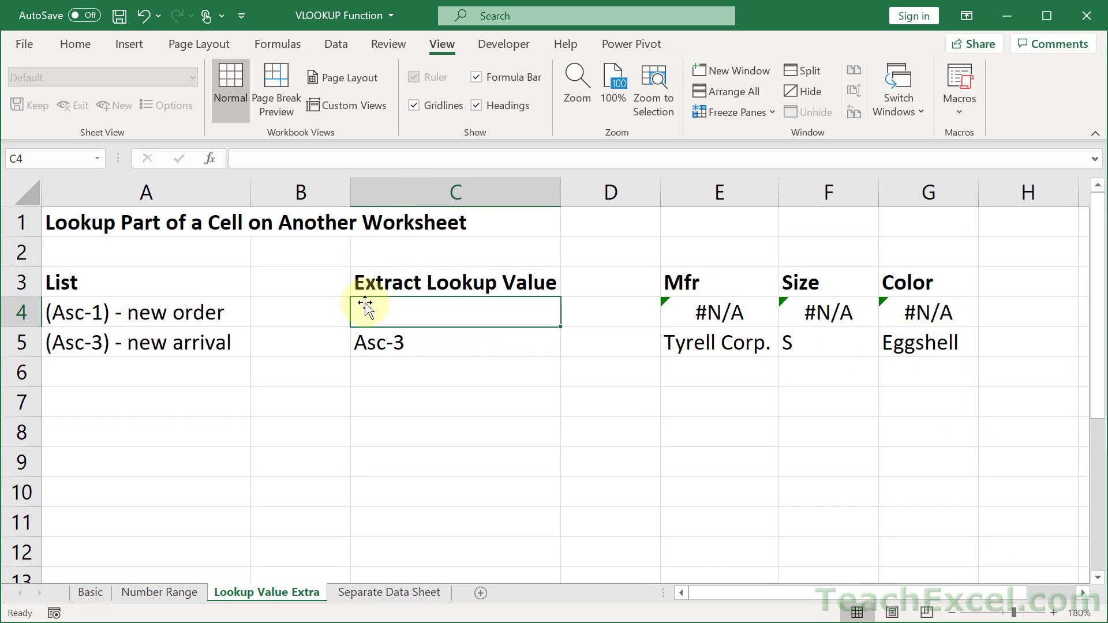
pyautogui.write('=')
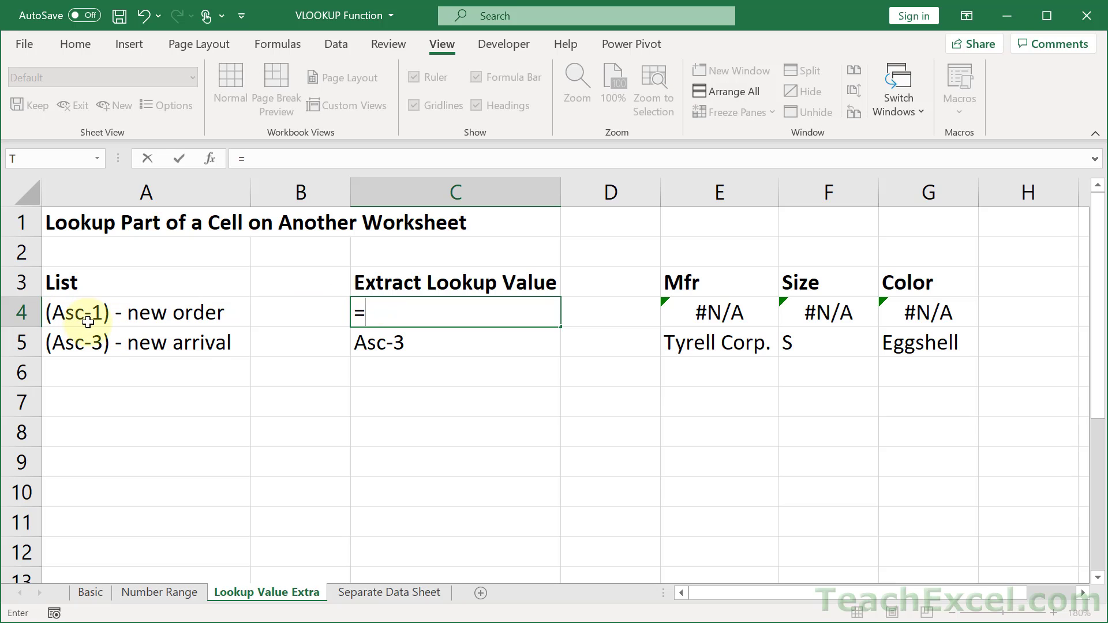
pyautogui.write('mid')
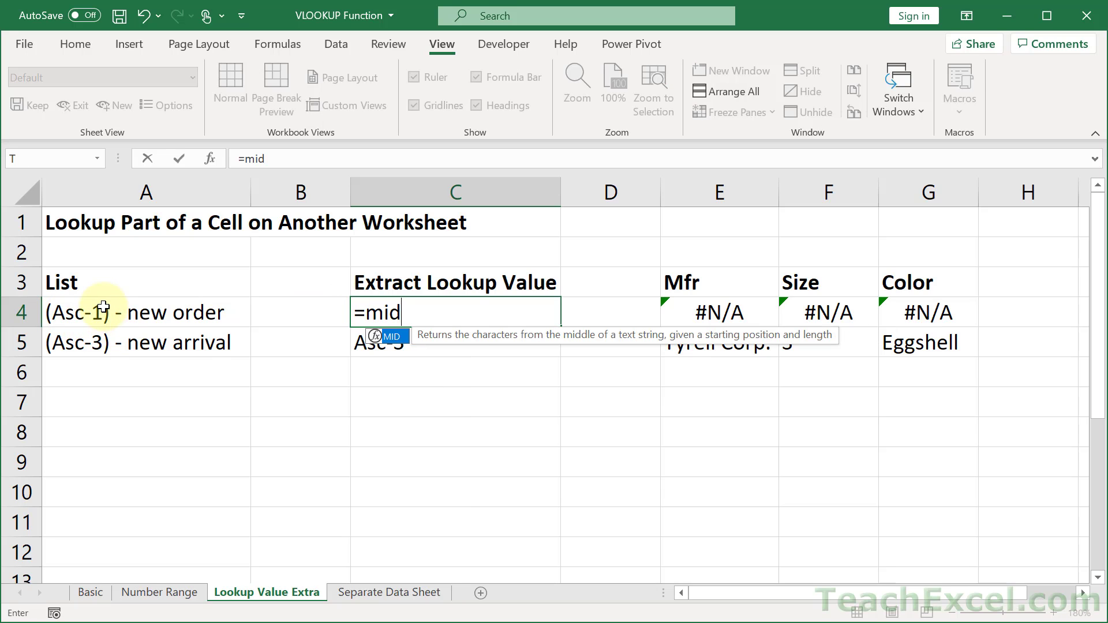
pyautogui.press('Tab')
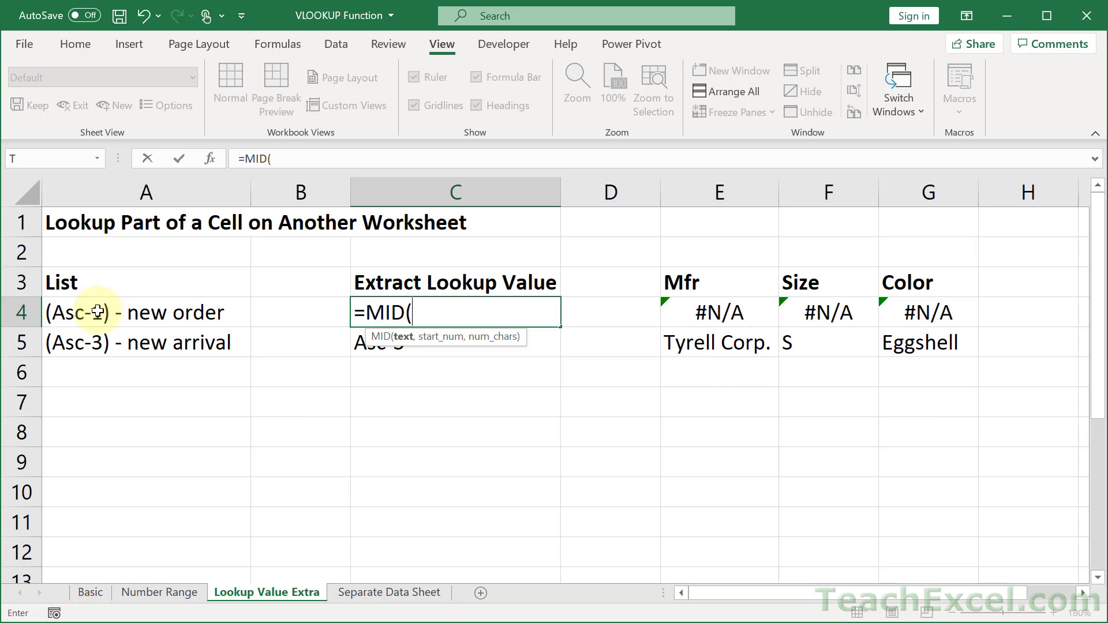
pyautogui.click(97, 312)
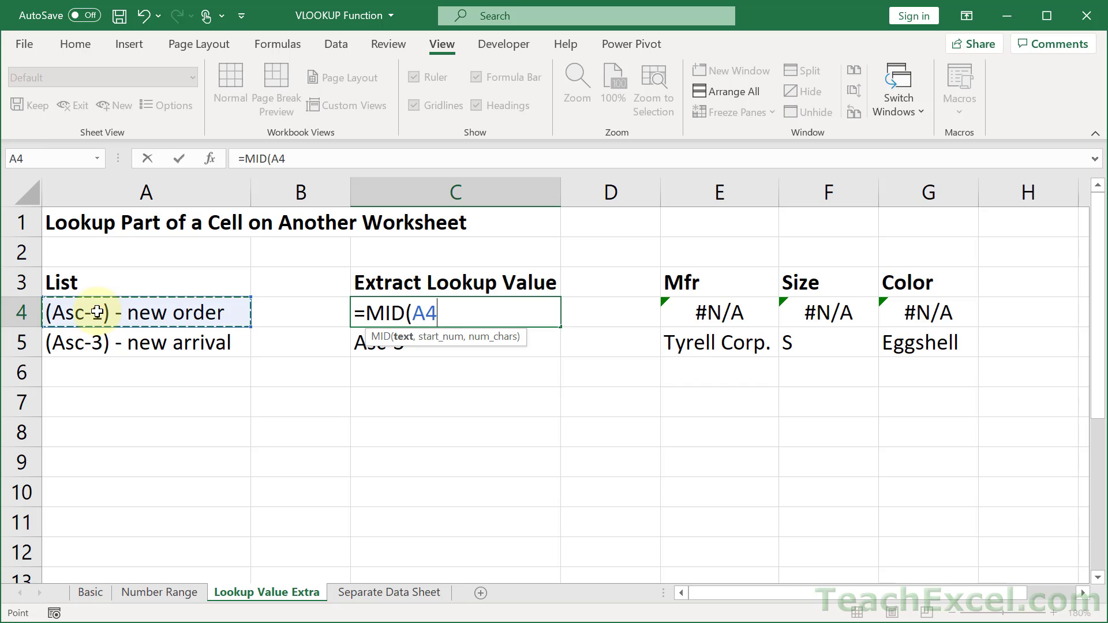
pyautogui.write(',2')
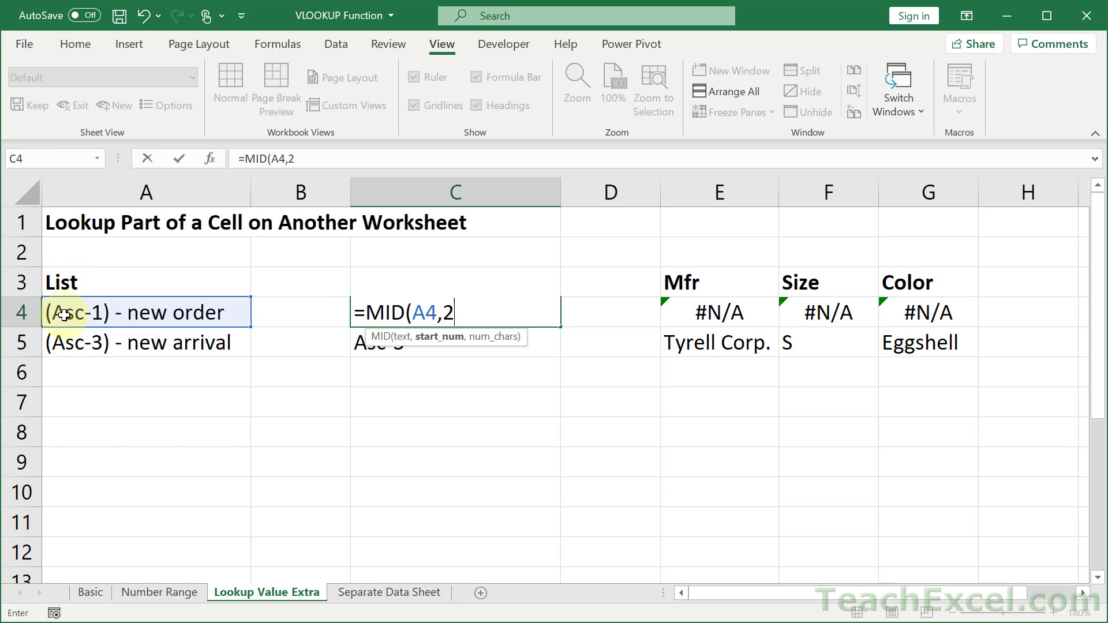
pyautogui.write(',')
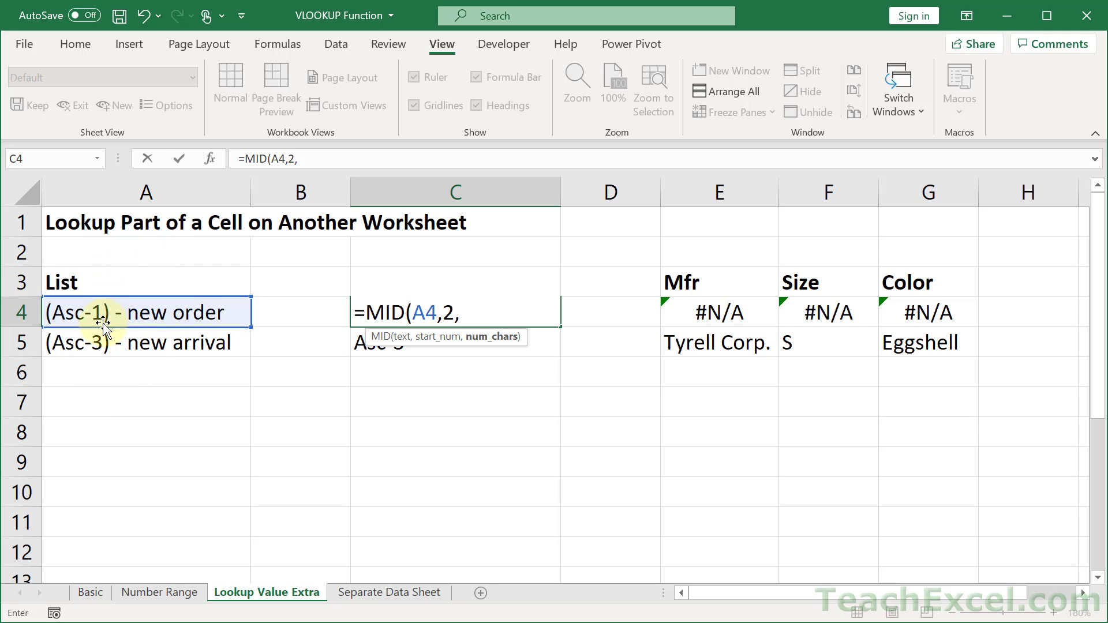
# Complete the C4 MID formula with FIND(")",A4) as its number of characters and enter it
pyautogui.press('BackSpace')
pyautogui.write('find')
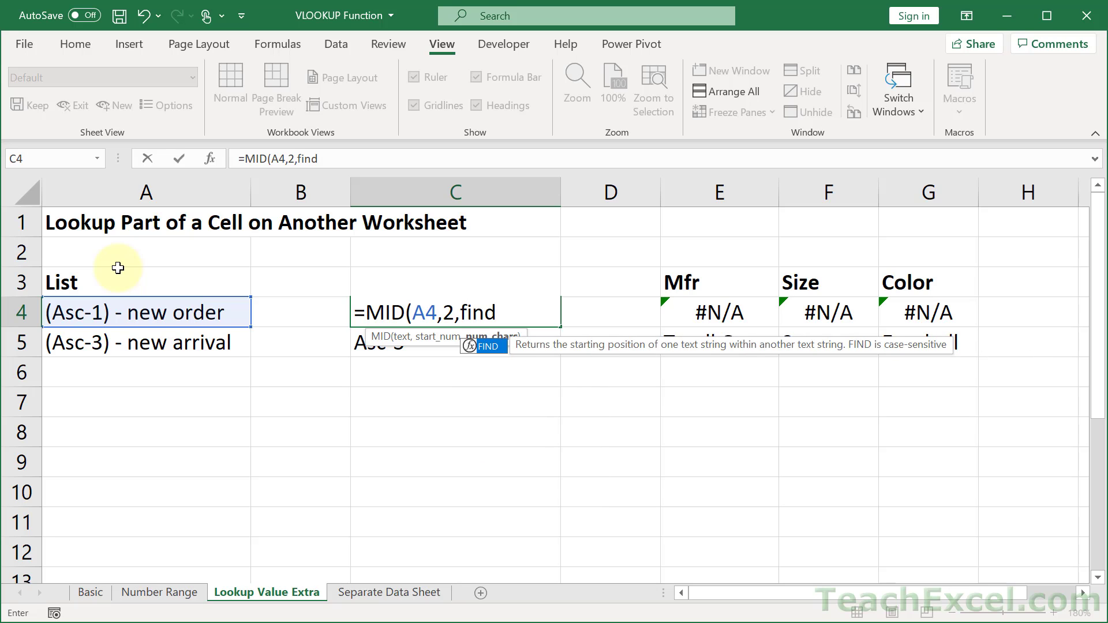
pyautogui.press('Tab')
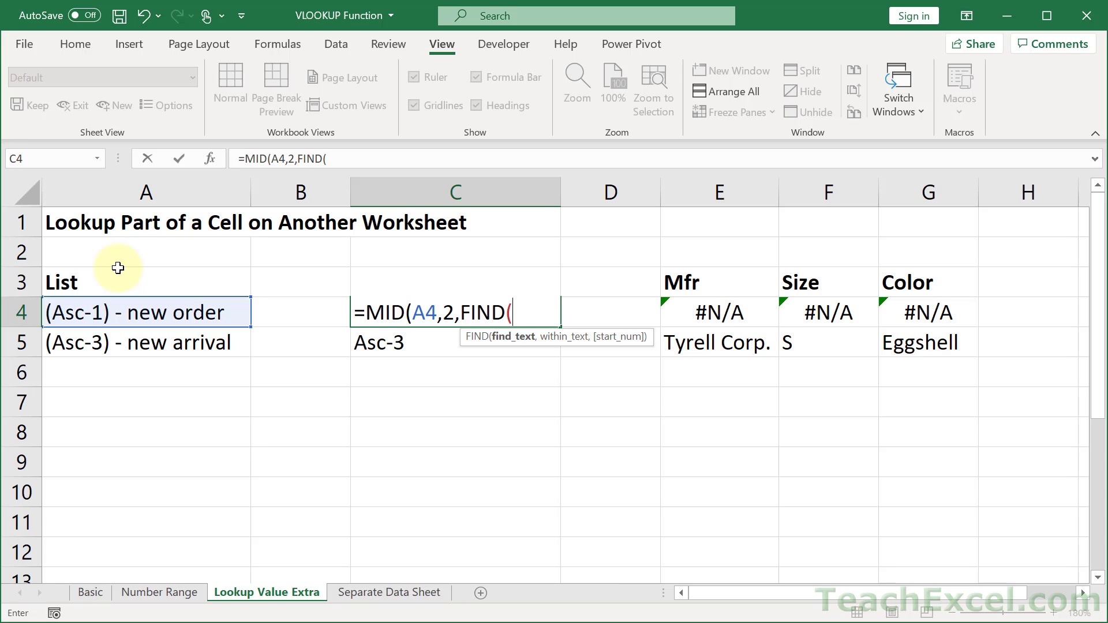
pyautogui.write('")",')
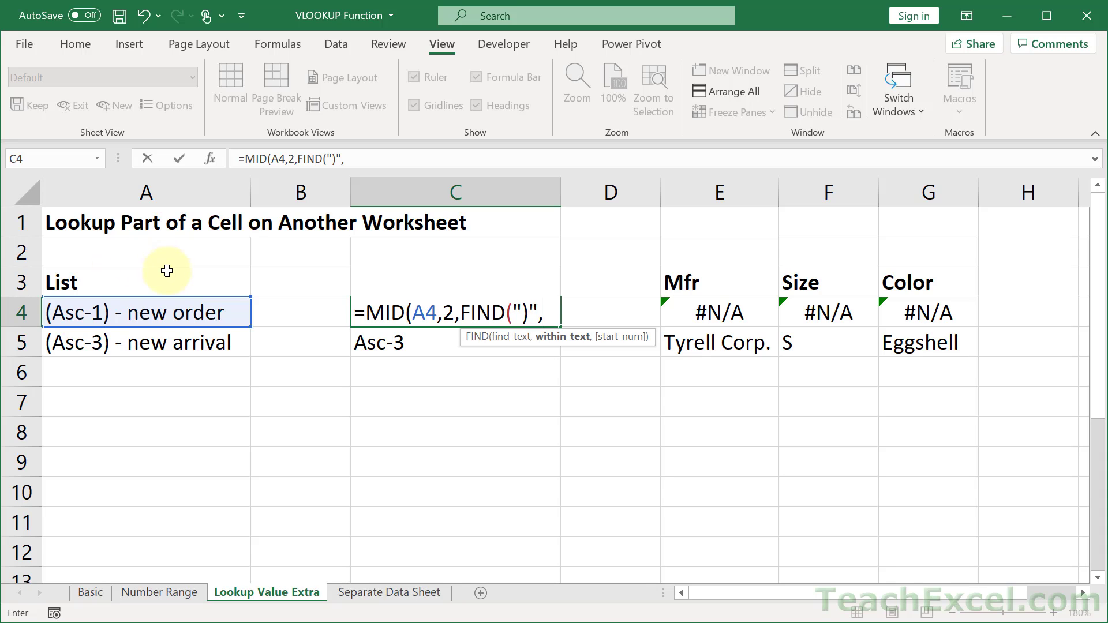
pyautogui.click(93, 316)
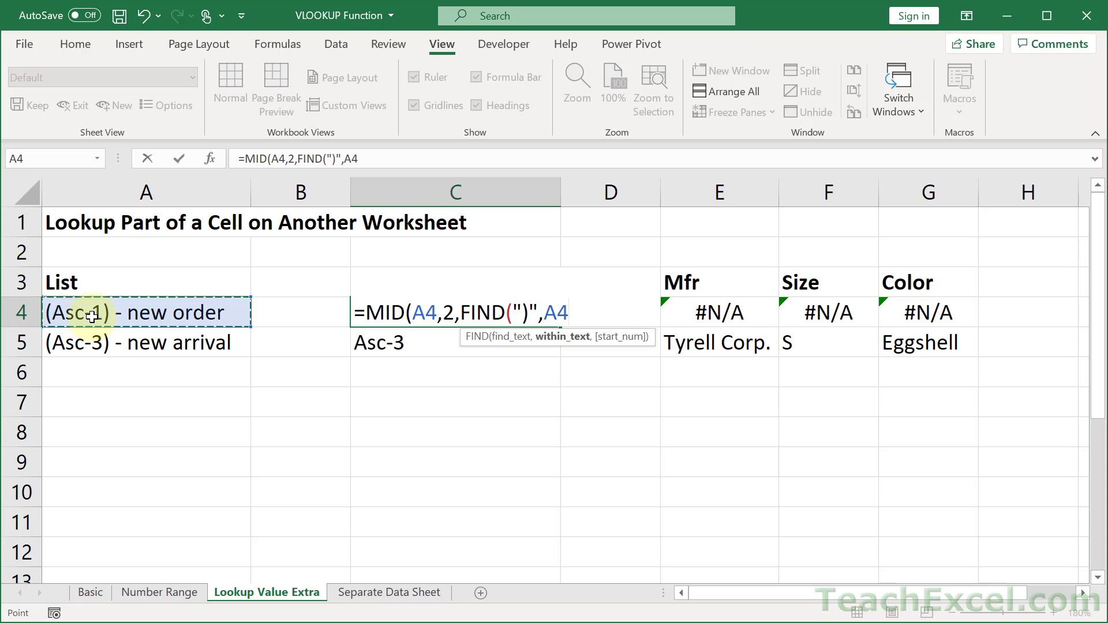
pyautogui.write(',')
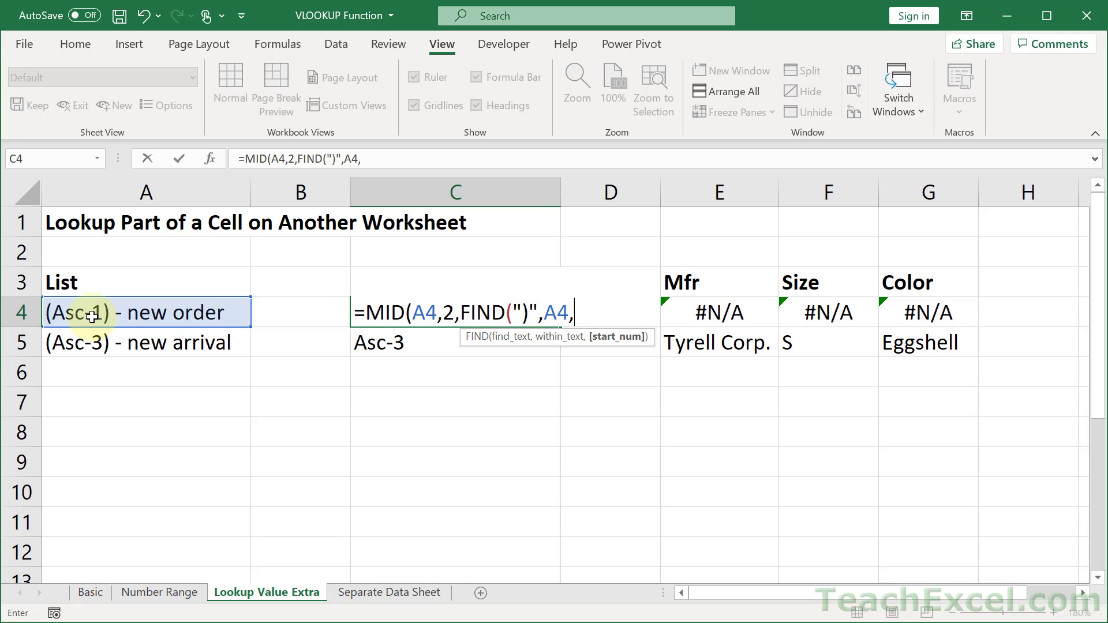
pyautogui.press('Left')
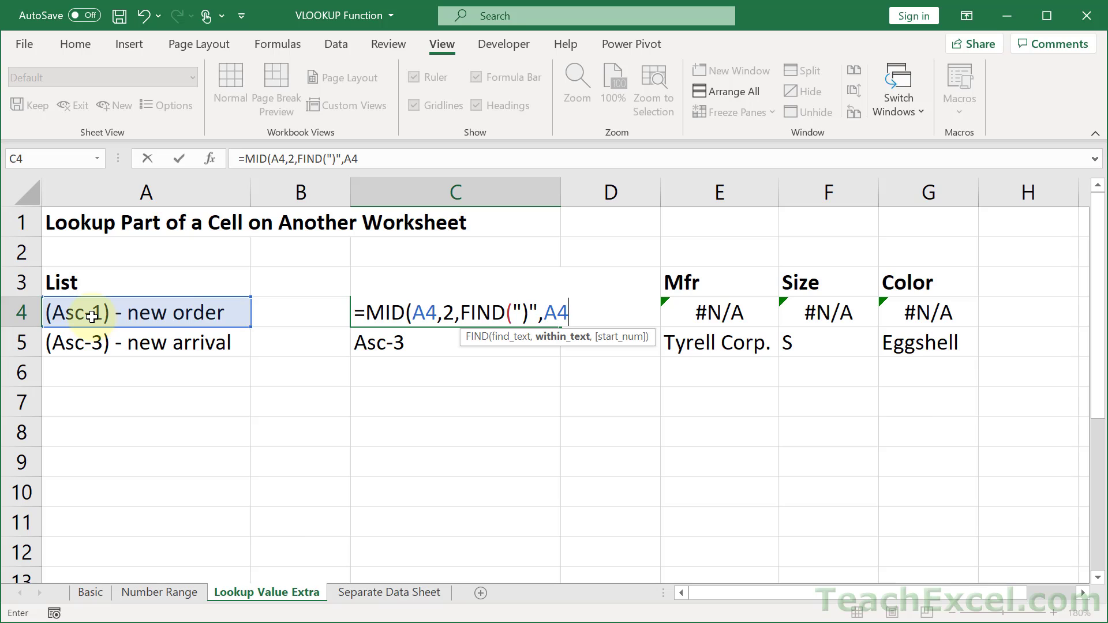
pyautogui.write(')')
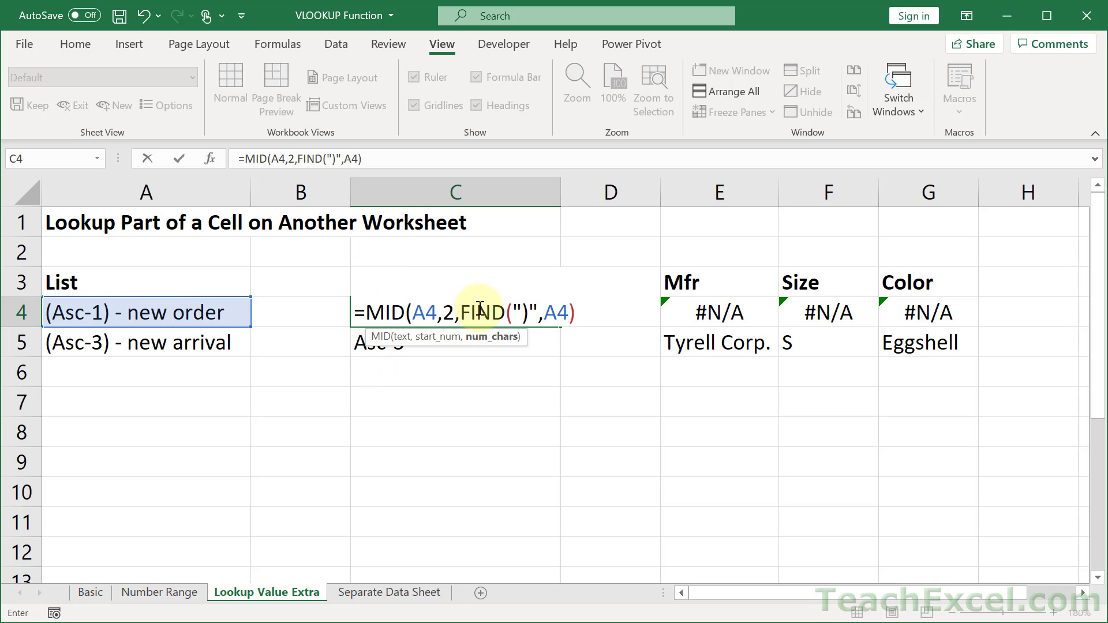
pyautogui.click(459, 314)
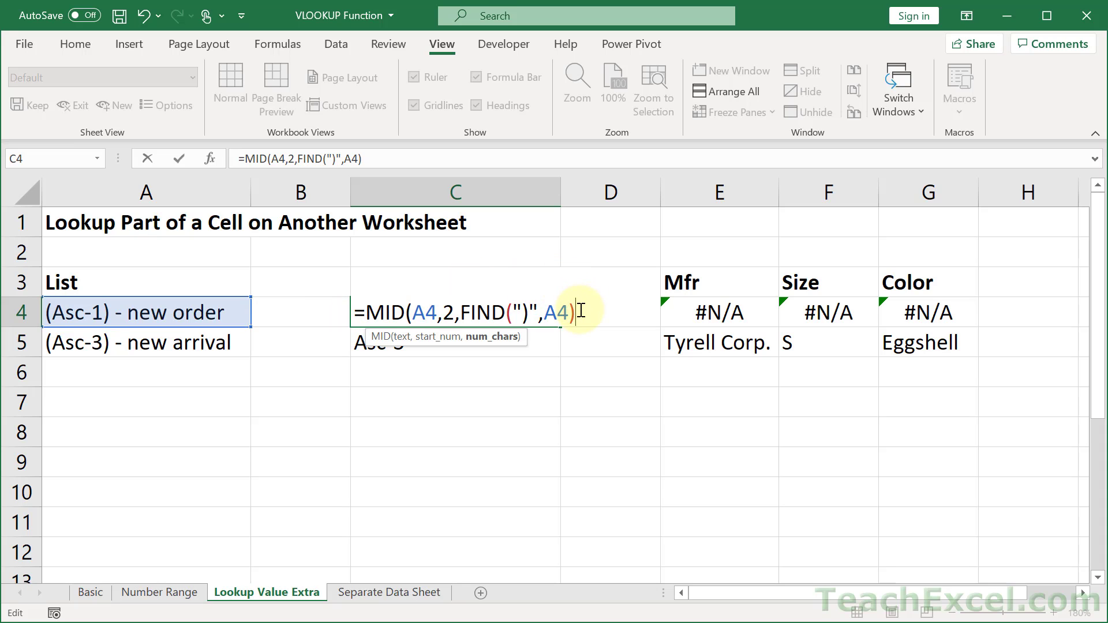
pyautogui.write(')')
pyautogui.press('Return')
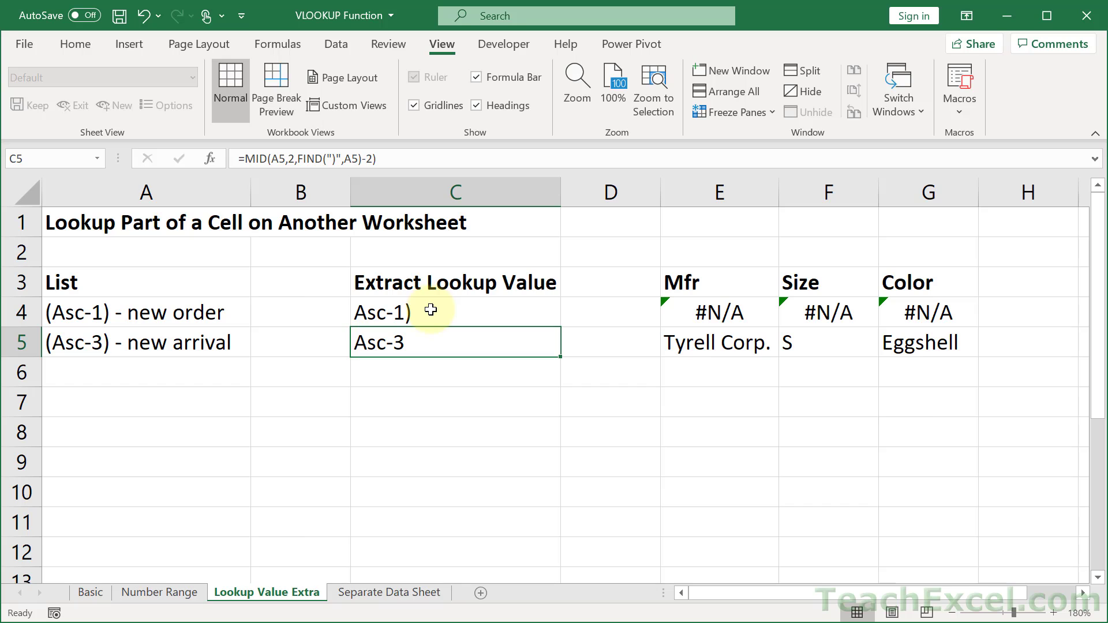
# Subtract 2 from the FIND part of the C4 formula, making it =MID(A4,2,FIND(")",A4)-2)
pyautogui.doubleClick(466, 312)
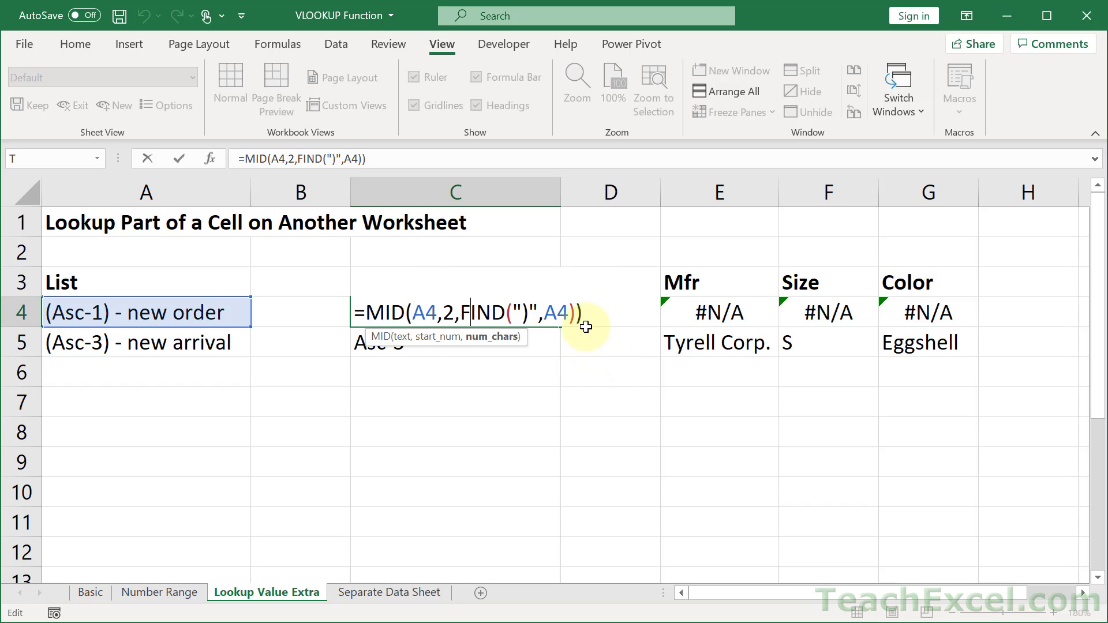
pyautogui.doubleClick(449, 315)
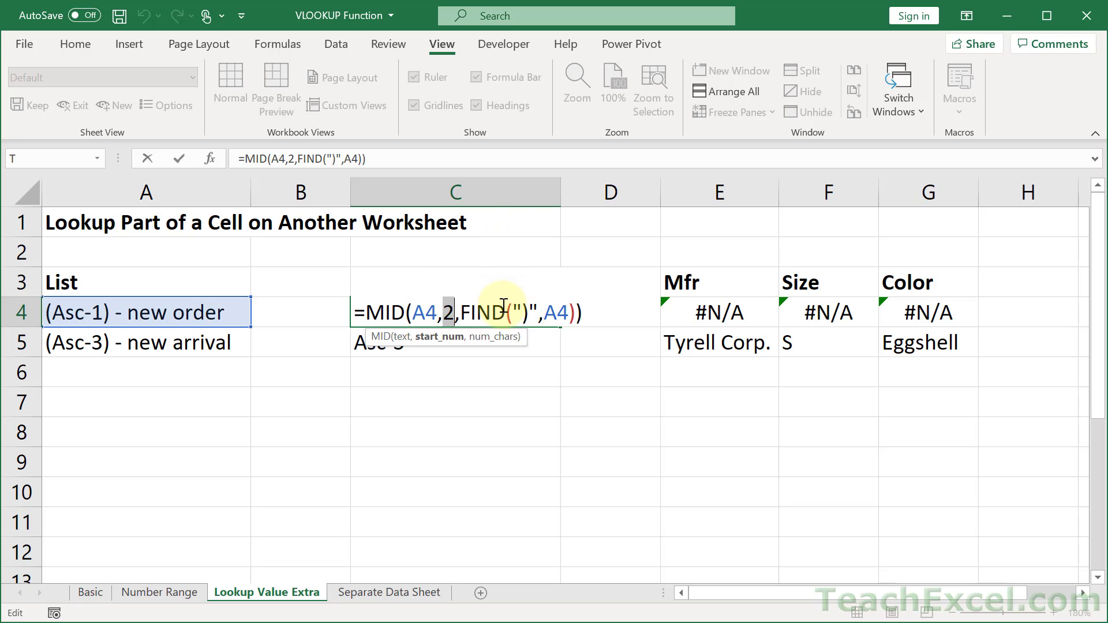
pyautogui.click(574, 313)
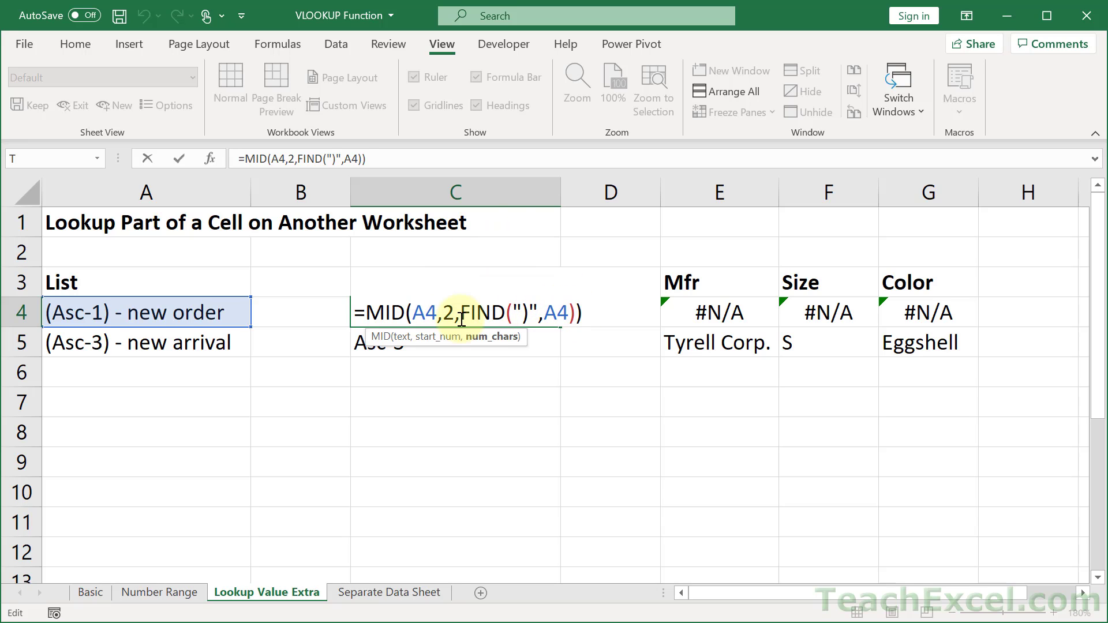
pyautogui.write('-2')
pyautogui.press('Return')
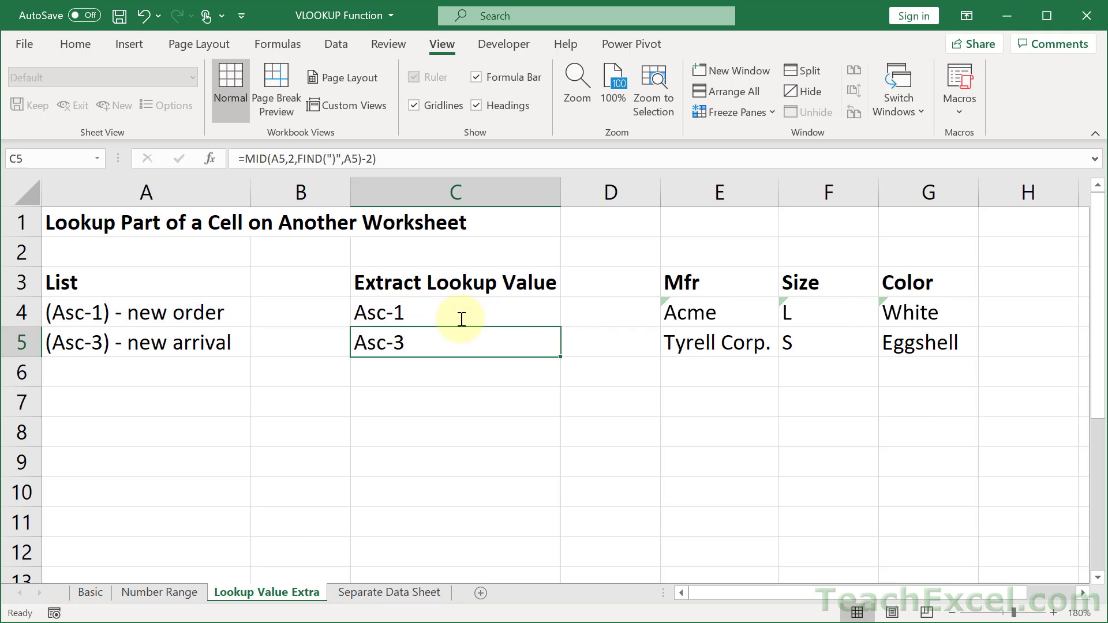
# Fill the C4 extraction formula down to C5 and inspect the formulas in both cells without editing them
pyautogui.doubleClick(461, 315)
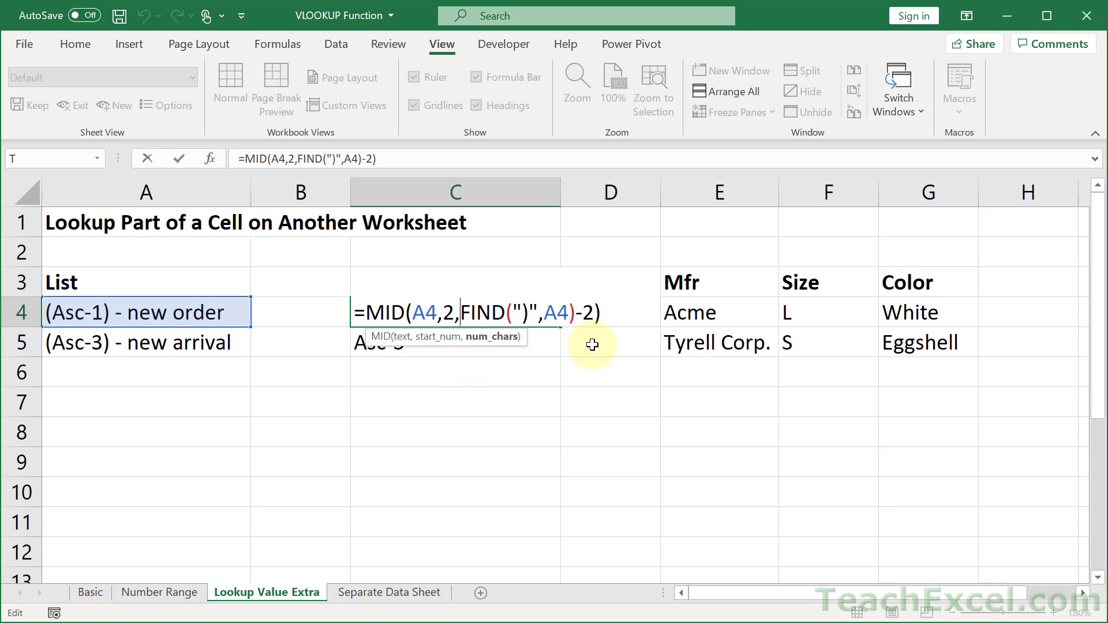
pyautogui.press('Escape')
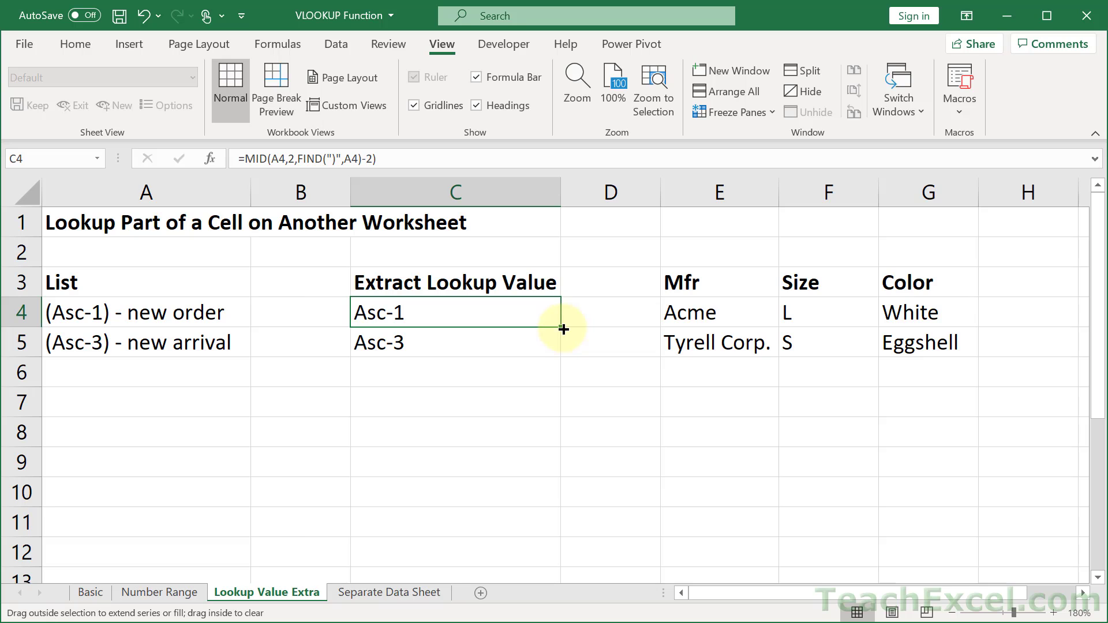
pyautogui.moveTo(563, 329); pyautogui.dragTo(564, 347)
pyautogui.click(505, 347)
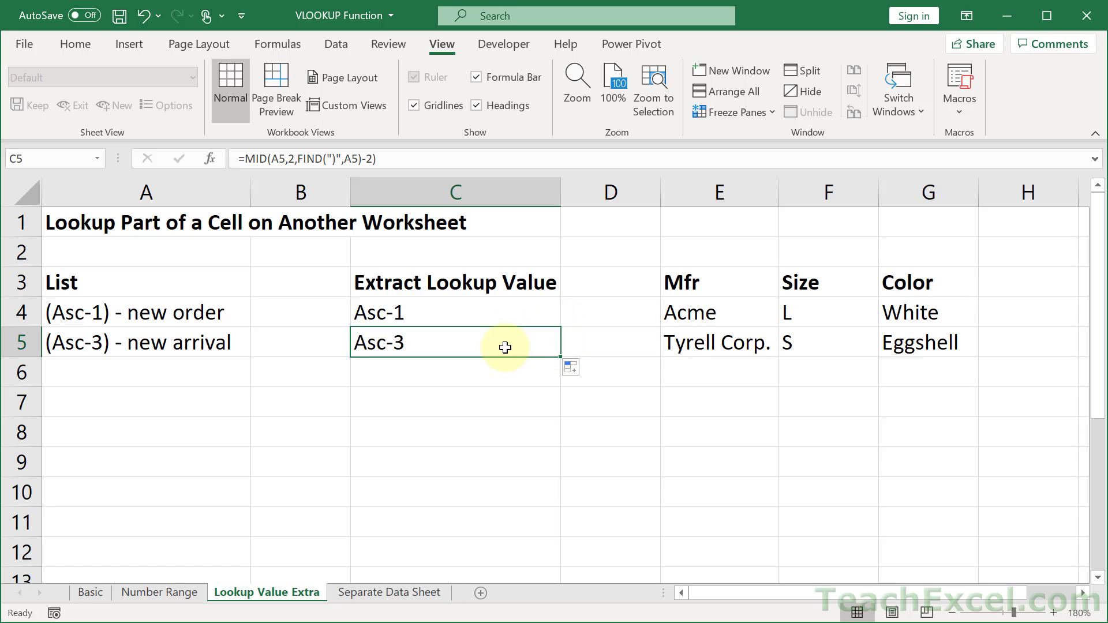
pyautogui.doubleClick(505, 347)
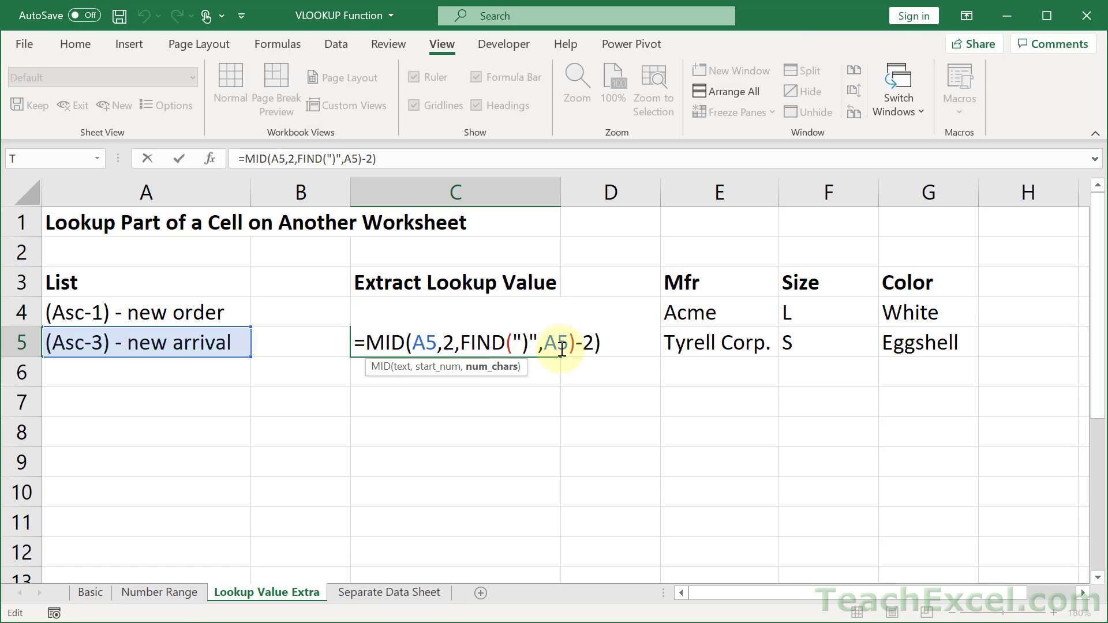
pyautogui.press('Escape')
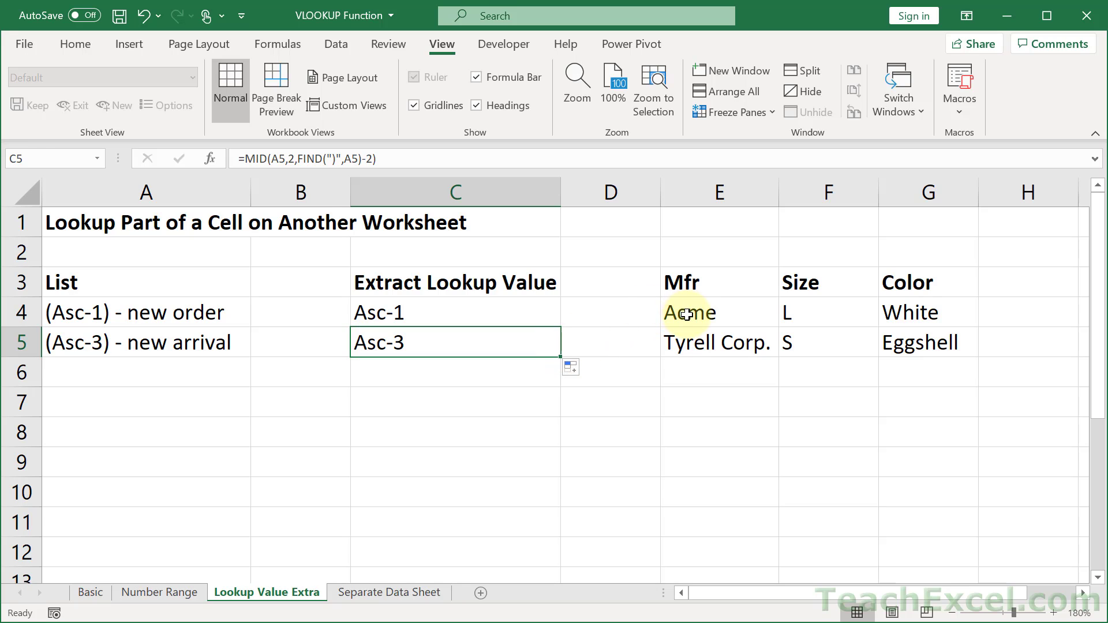
# Clear the existing Mfr, Size and Color results in E4:G5 and make E4 the active cell
pyautogui.moveTo(687, 314); pyautogui.dragTo(888, 354)
pyautogui.press('Delete')
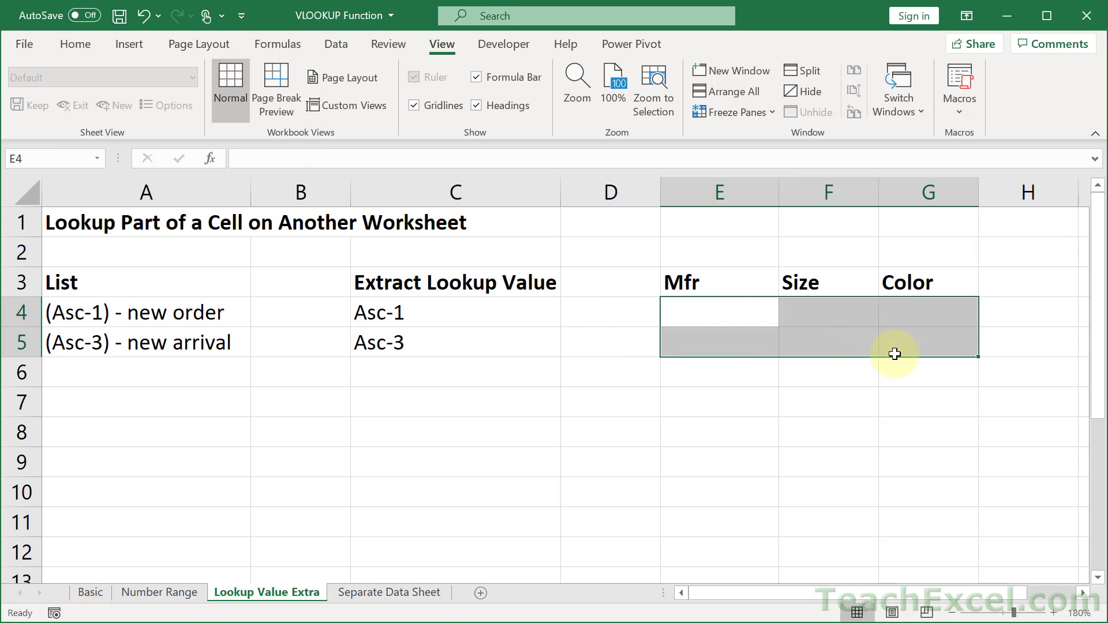
pyautogui.press('Up')
pyautogui.press('Down')
pyautogui.write('=')
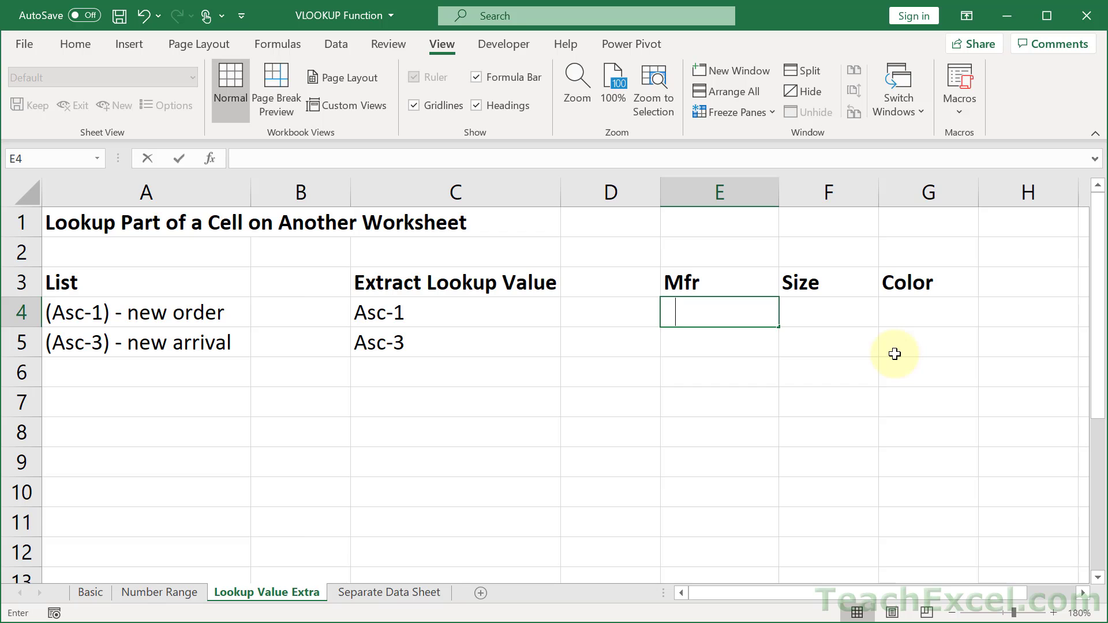
pyautogui.write('vl')
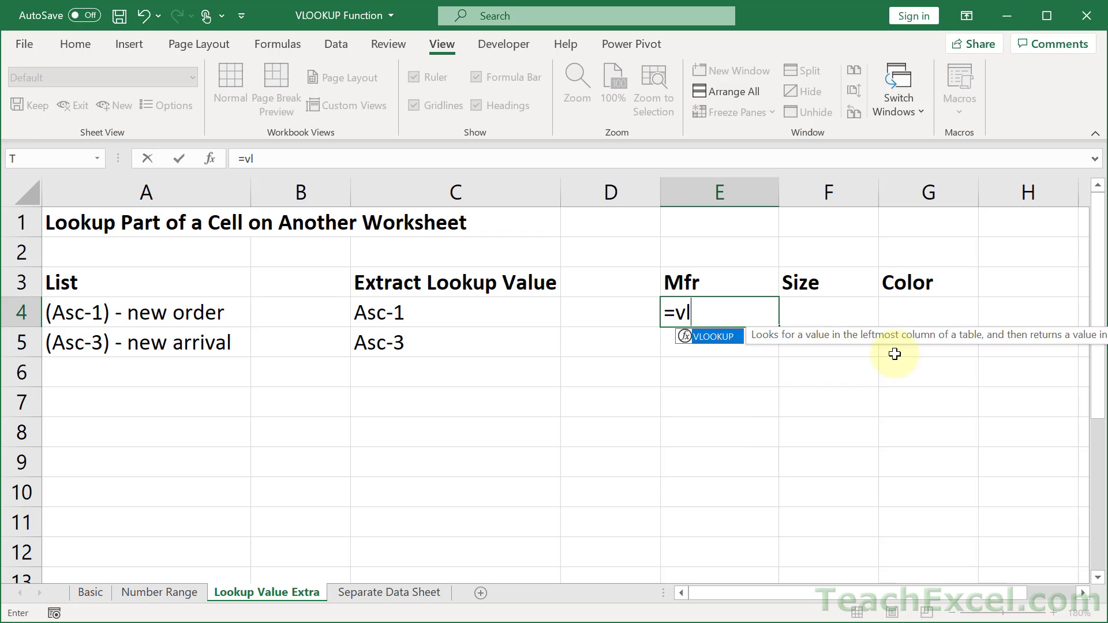
pyautogui.press('Tab')
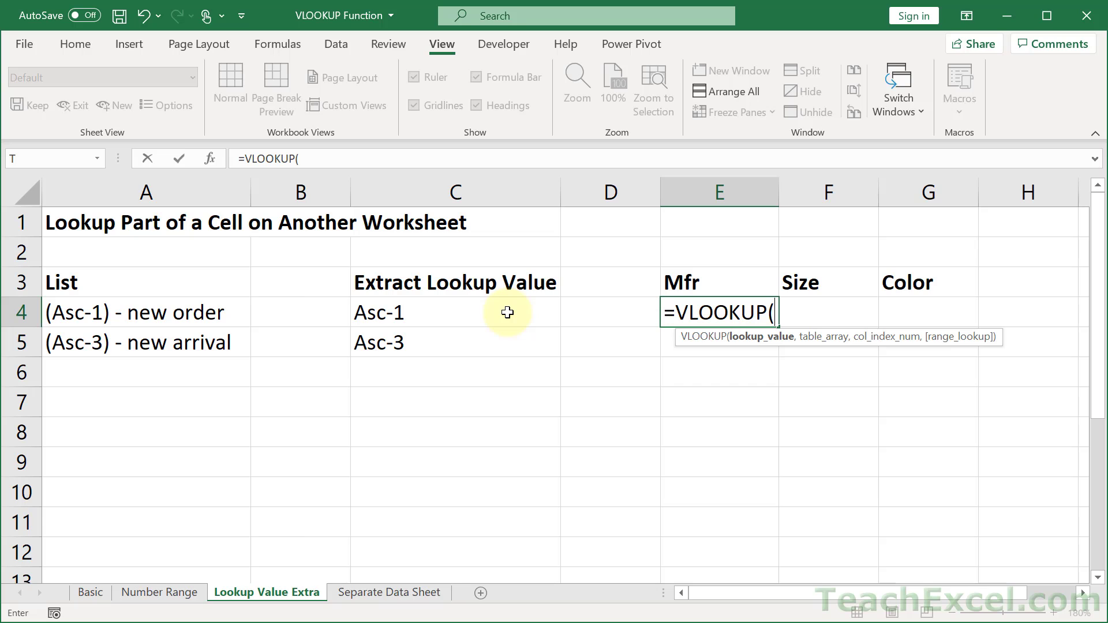
pyautogui.press('Escape')
# Copy the MID expression from the C4 formula without its equals sign, leaving the cell unchanged
pyautogui.doubleClick(460, 312)
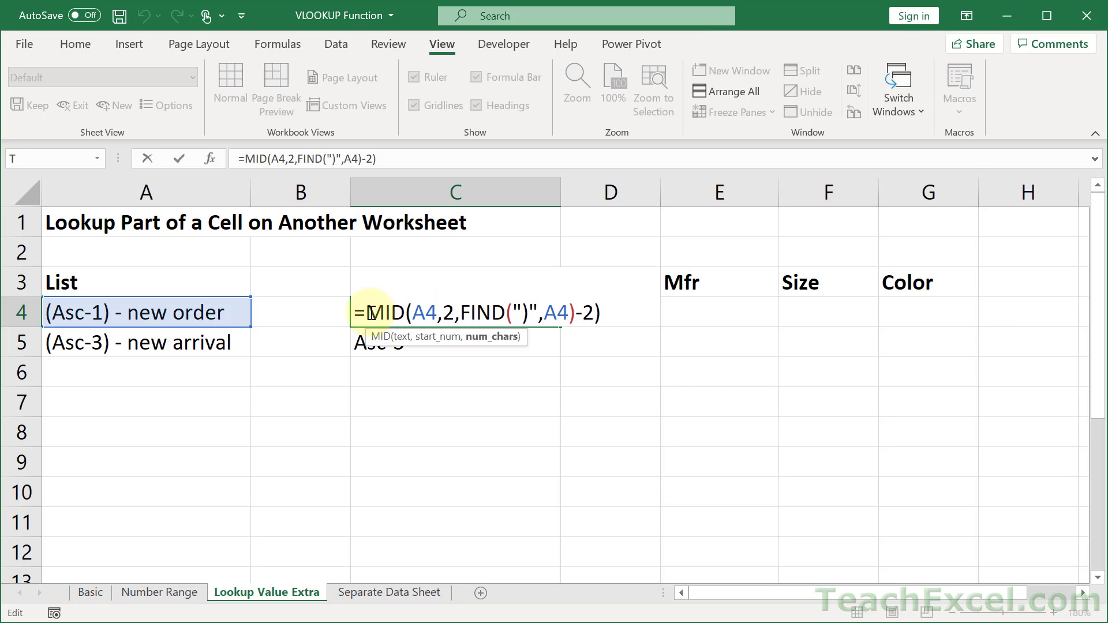
pyautogui.moveTo(373, 312); pyautogui.dragTo(631, 333)
pyautogui.hotkey('ctrl', 'c')
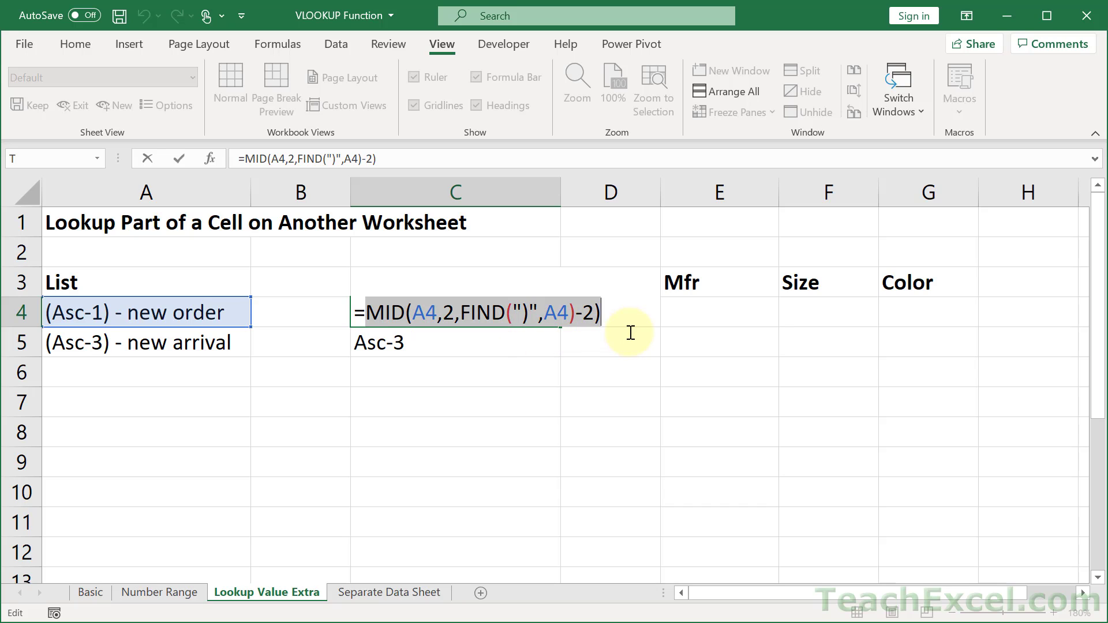
pyautogui.press('Escape')
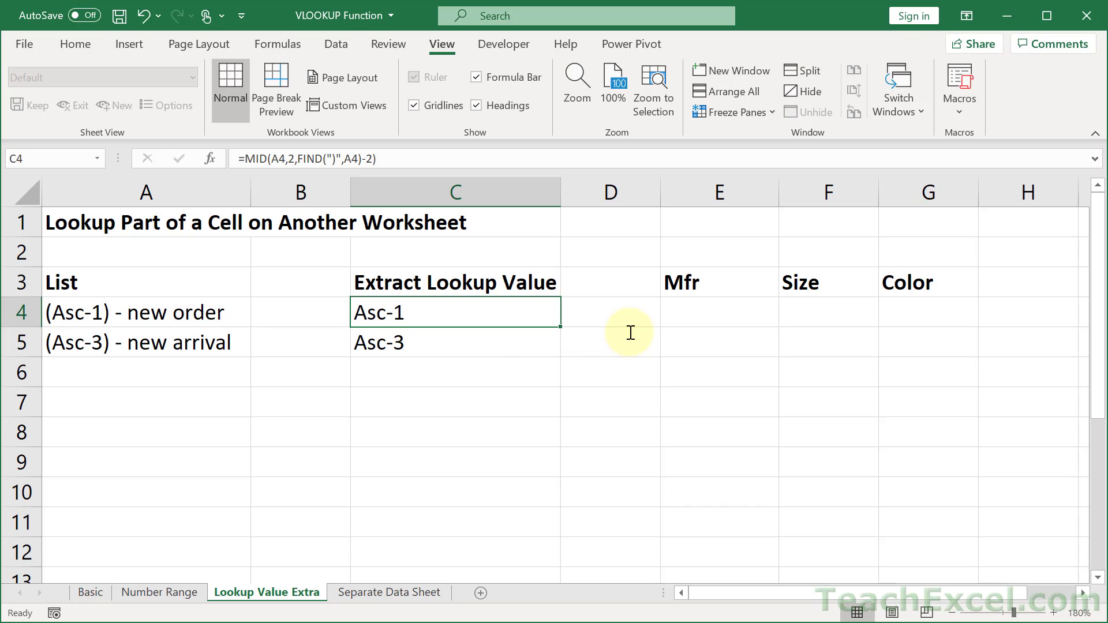
# Start a VLOOKUP formula in E4 under Mfr with the copied MID expression as its lookup value
pyautogui.click(680, 312)
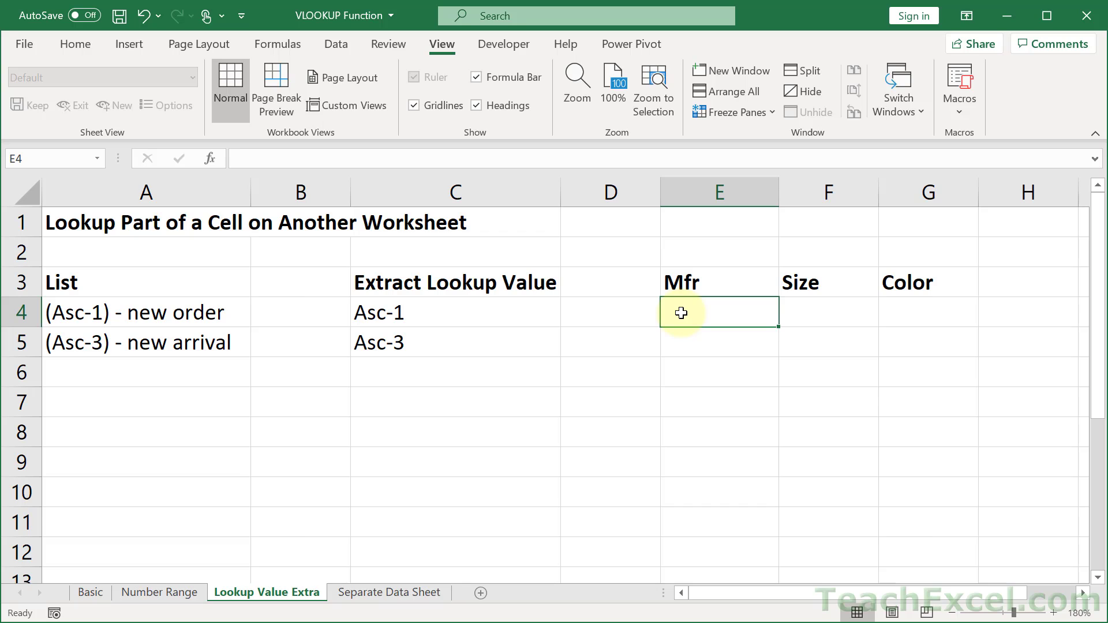
pyautogui.write('=vl')
pyautogui.press('Tab')
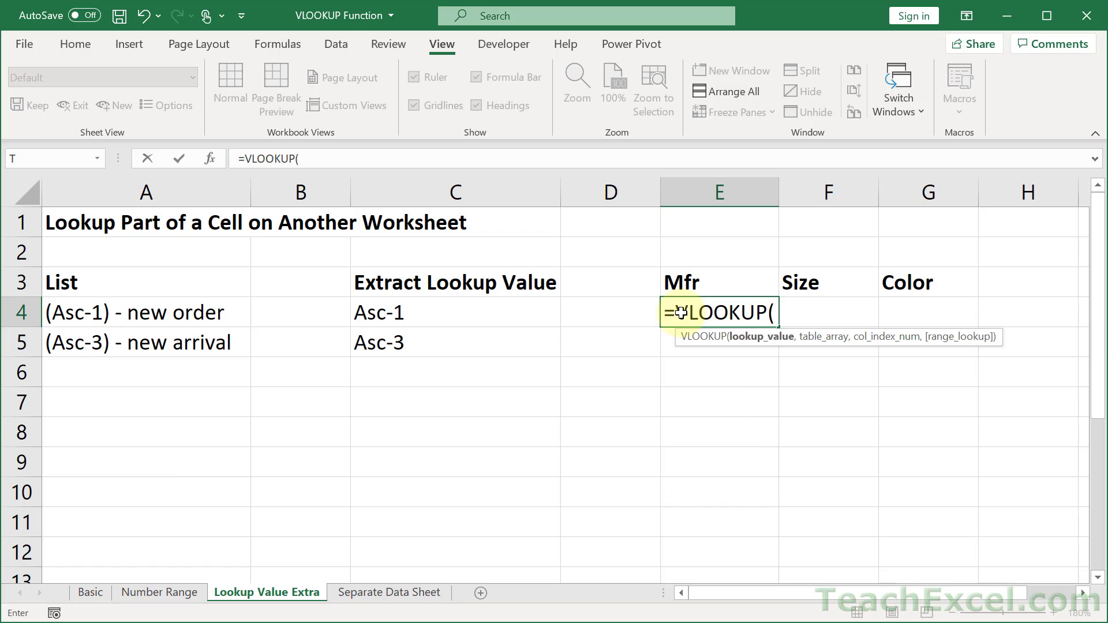
pyautogui.hotkey('ctrl', 'v')
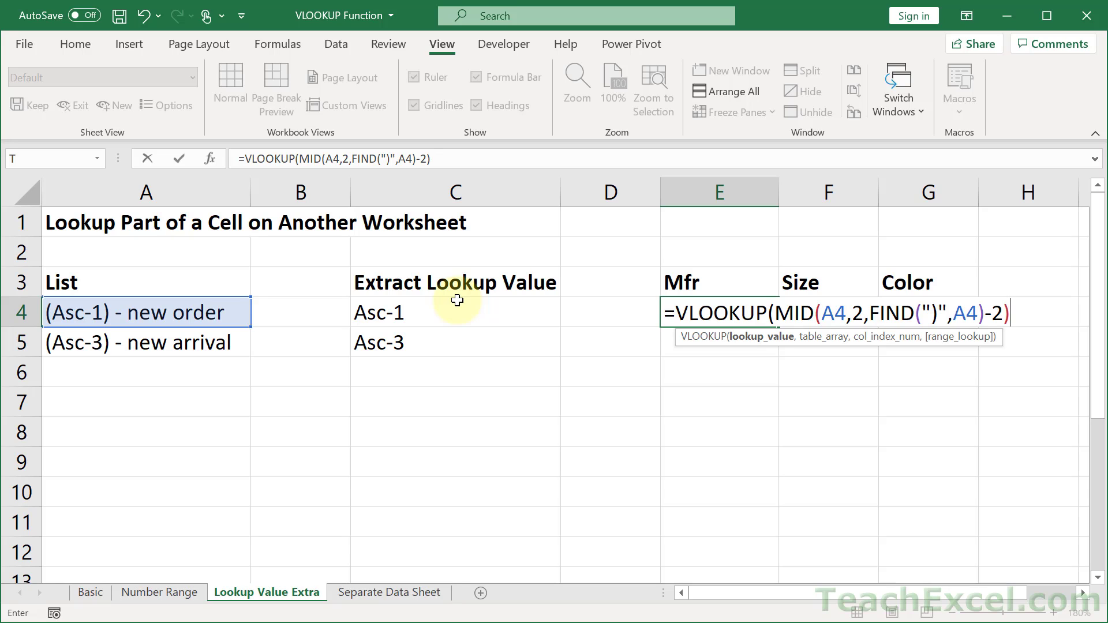
pyautogui.write(',')
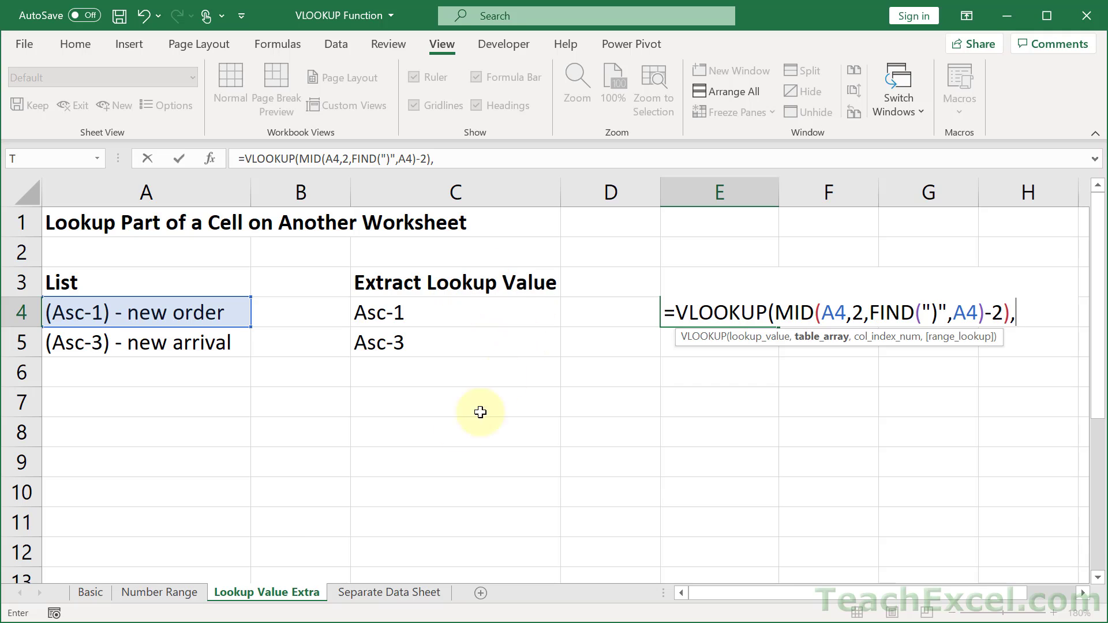
# Complete the E4 VLOOKUP with table range A2:D6 on Separate Data Sheet, column index 2 and FALSE, and enter it
pyautogui.click(364, 591)
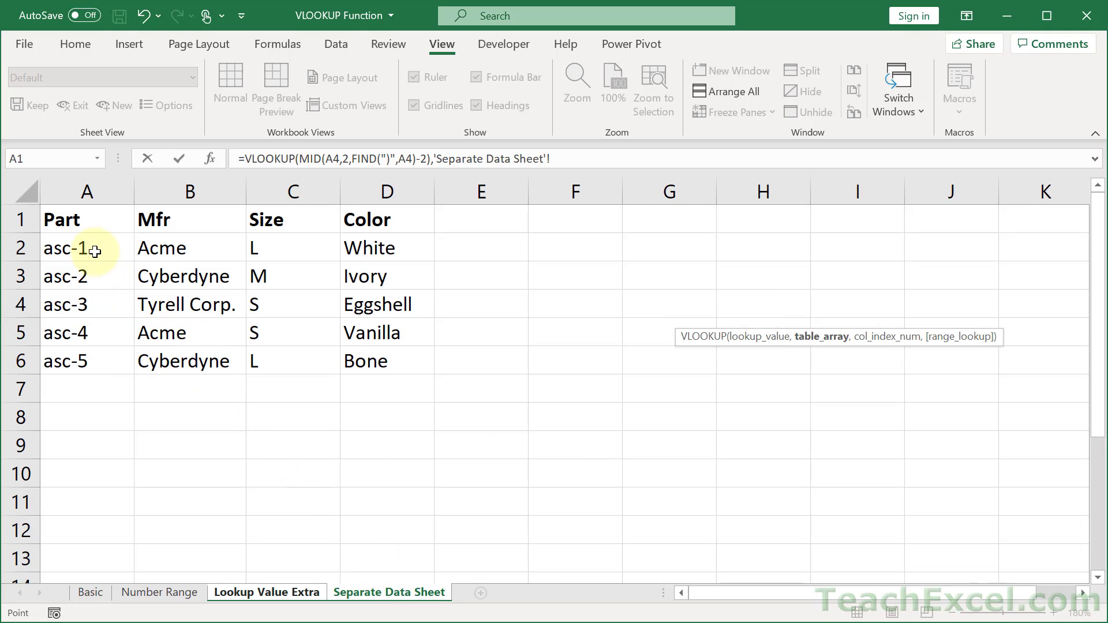
pyautogui.moveTo(94, 249); pyautogui.dragTo(381, 366)
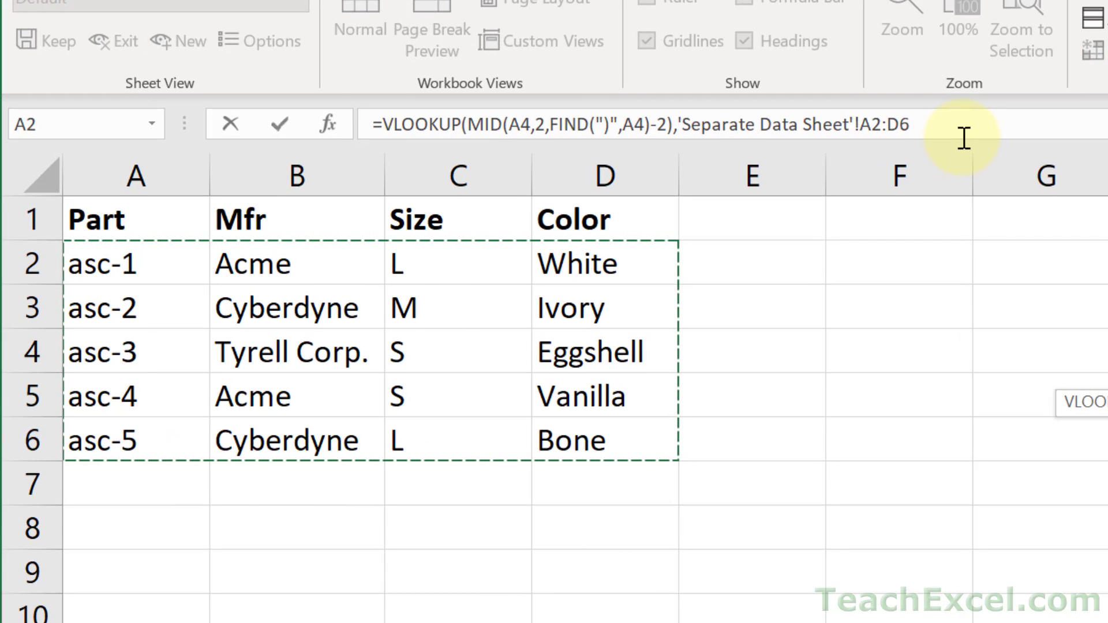
pyautogui.write(',')
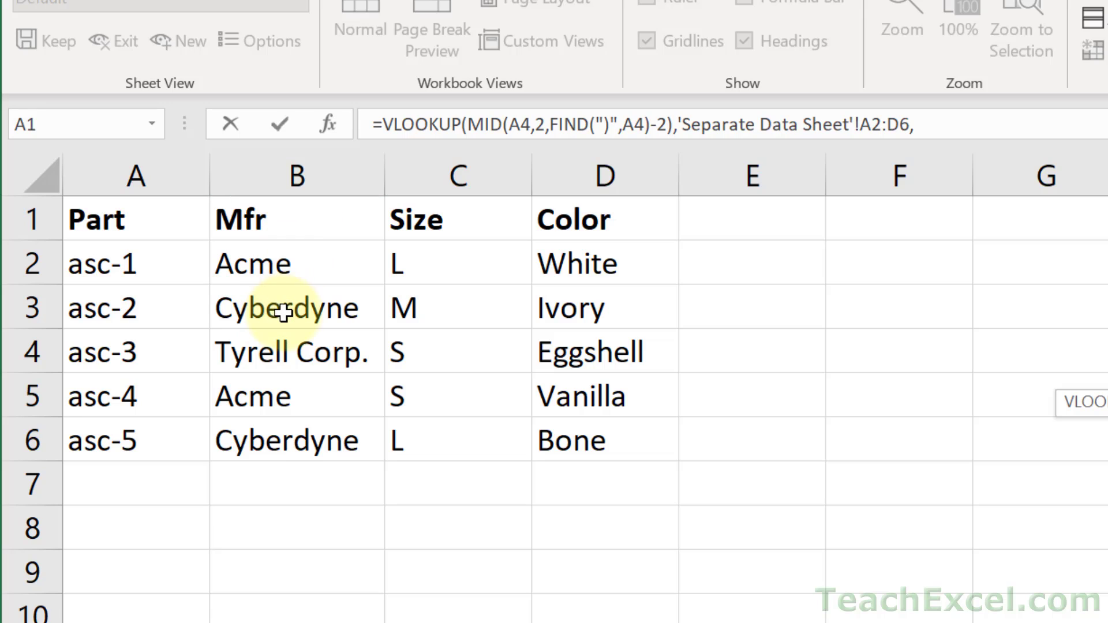
pyautogui.write('2')
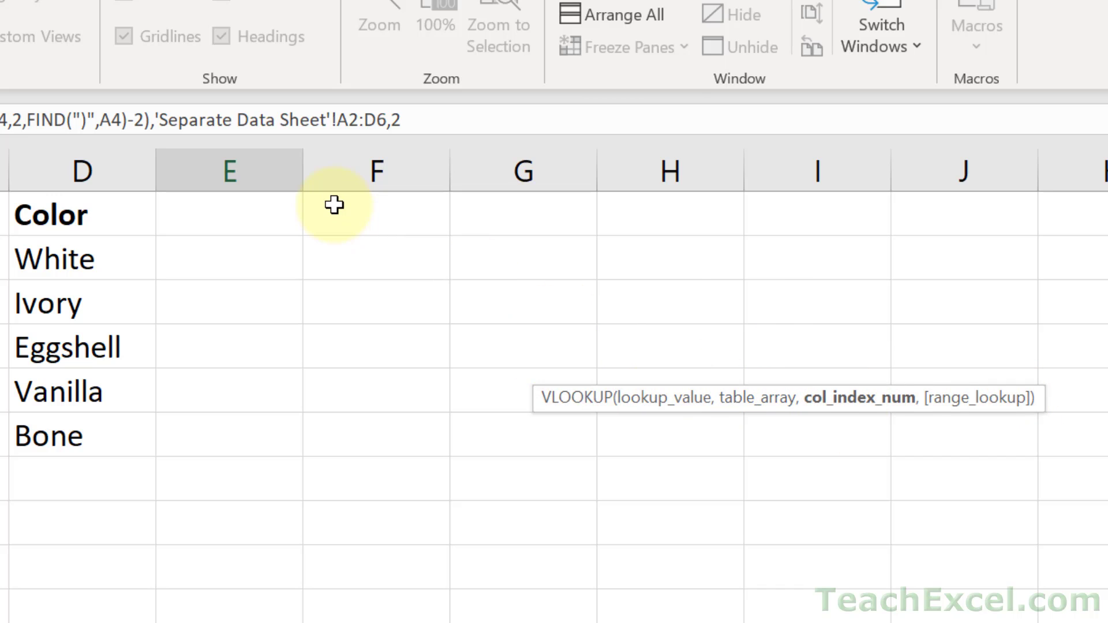
pyautogui.write(',')
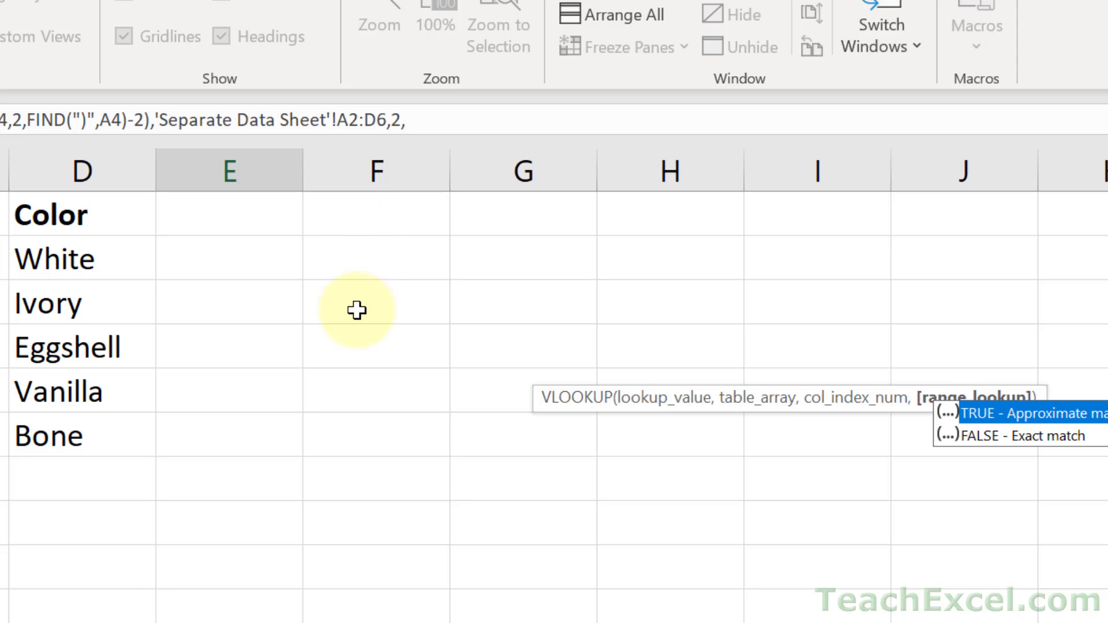
pyautogui.write('false)')
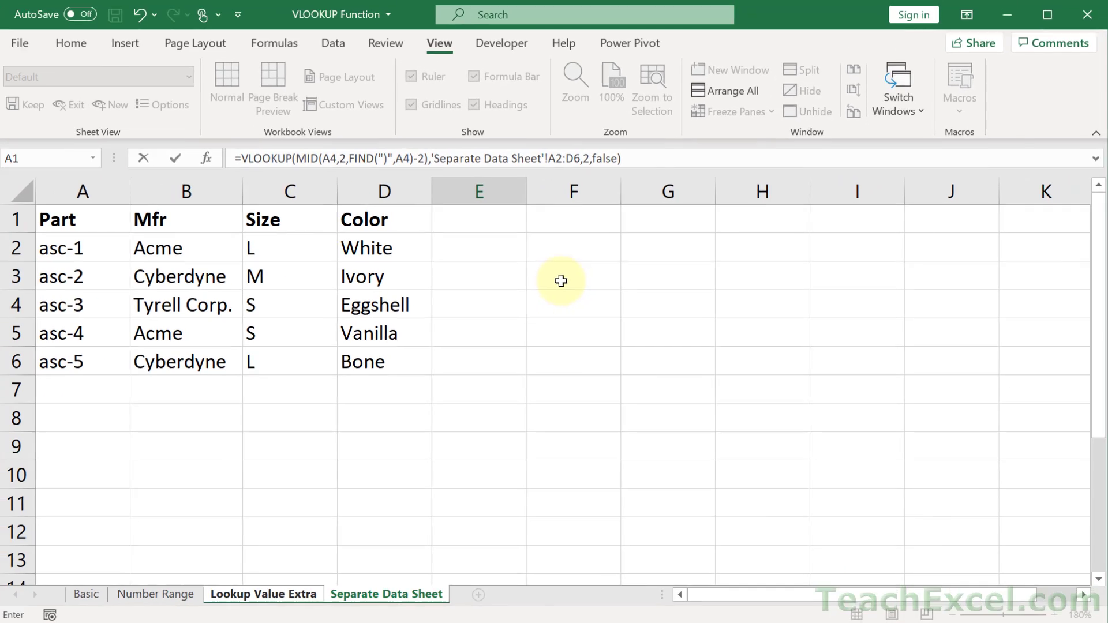
pyautogui.press('Return')
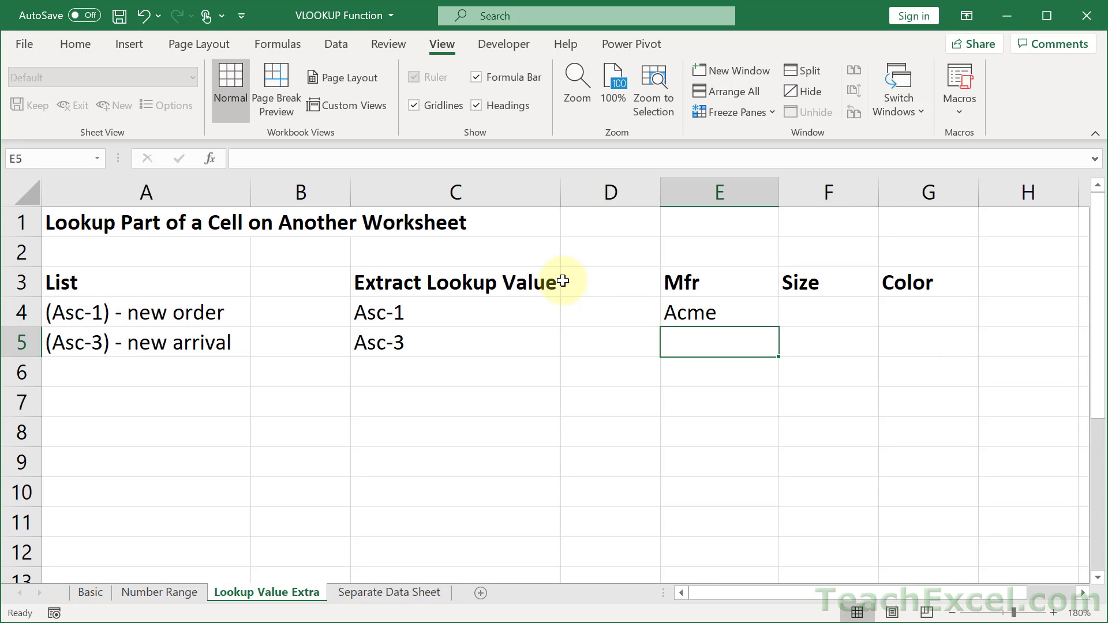
# Check the E4 result against the asc-1 part and its manufacturer on Separate Data Sheet, and return to Lookup Value Extra
pyautogui.click(733, 307)
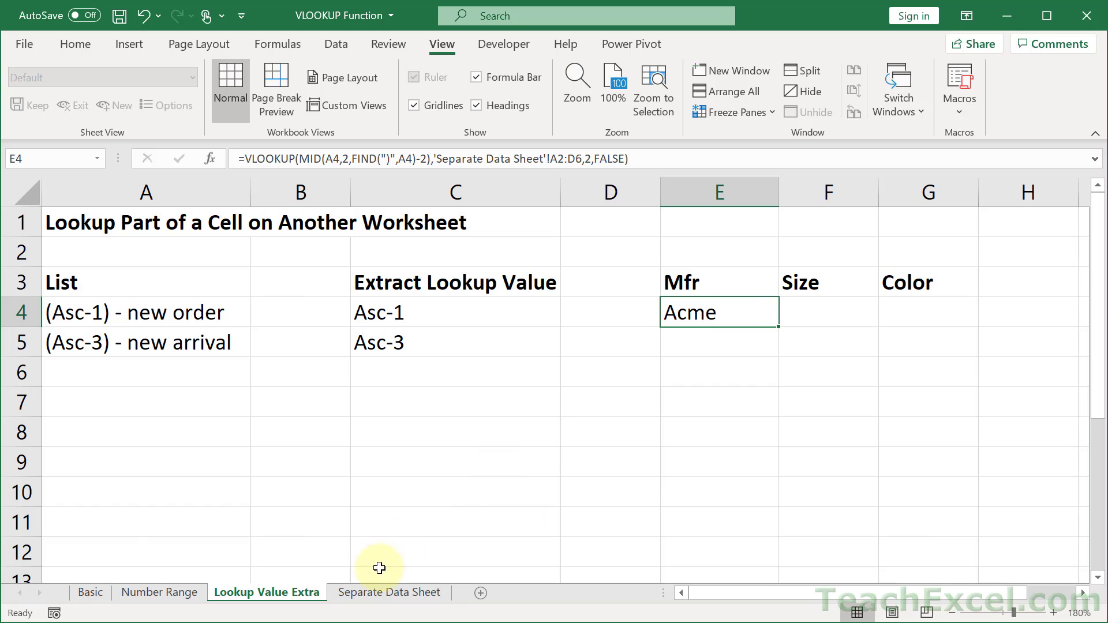
pyautogui.click(365, 595)
pyautogui.click(107, 253)
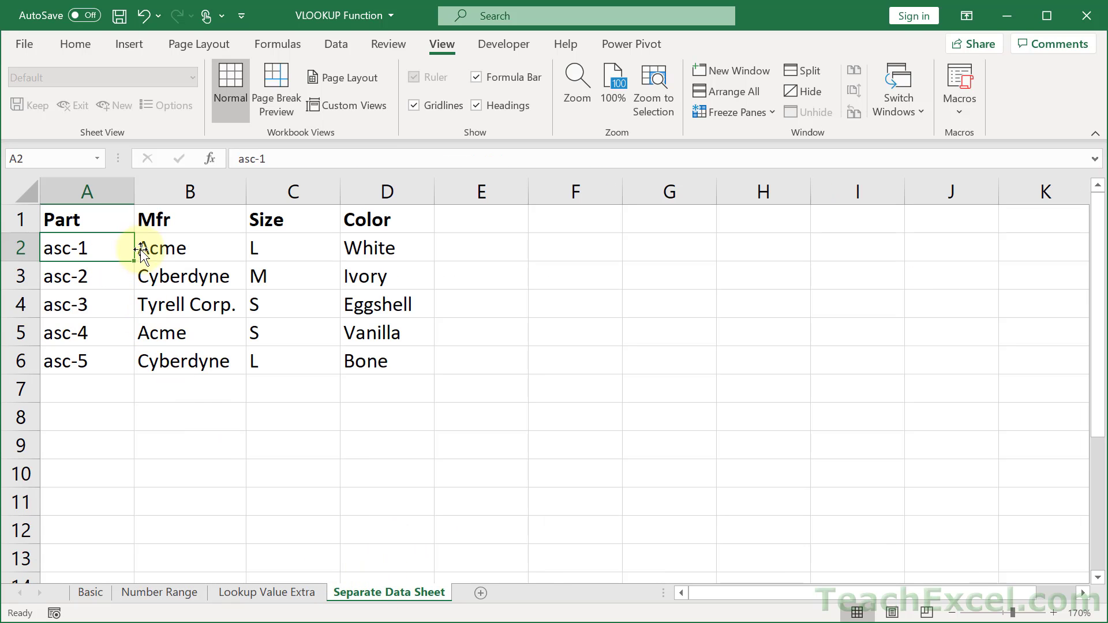
pyautogui.click(144, 250)
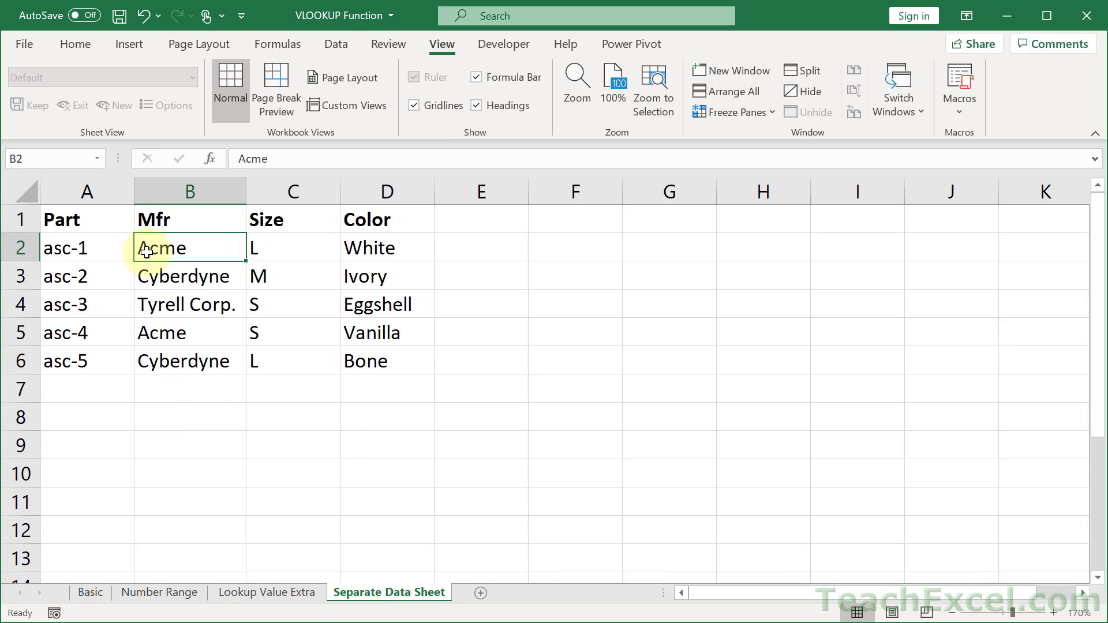
pyautogui.click(298, 595)
# Make the table range in the E4 VLOOKUP formula absolute as $A$2:$D$6
pyautogui.doubleClick(692, 315)
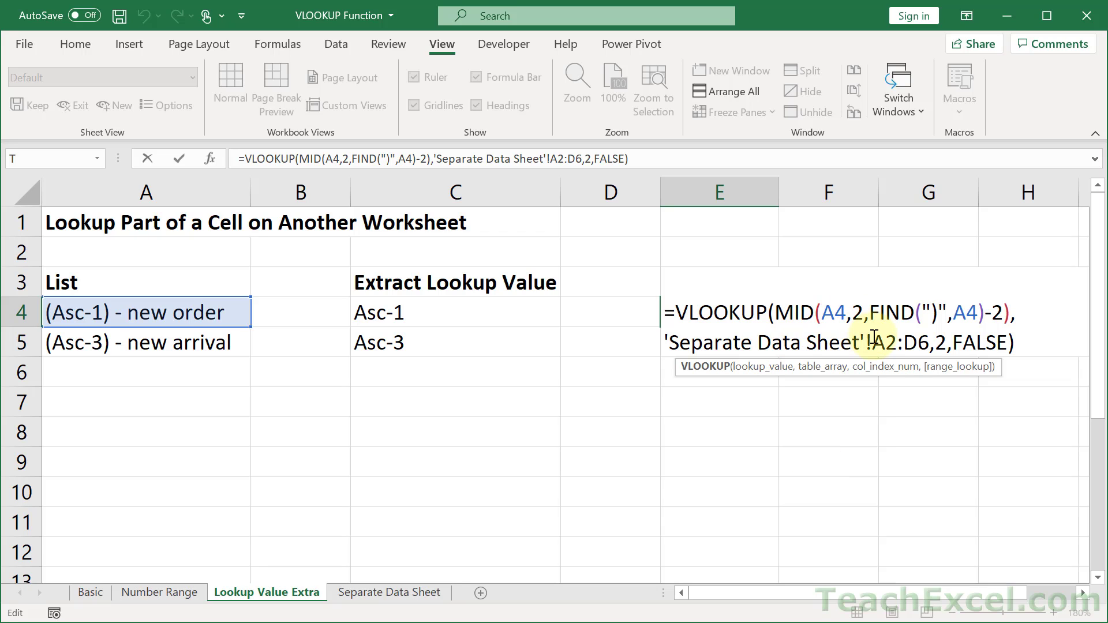
pyautogui.moveTo(872, 342); pyautogui.dragTo(928, 344)
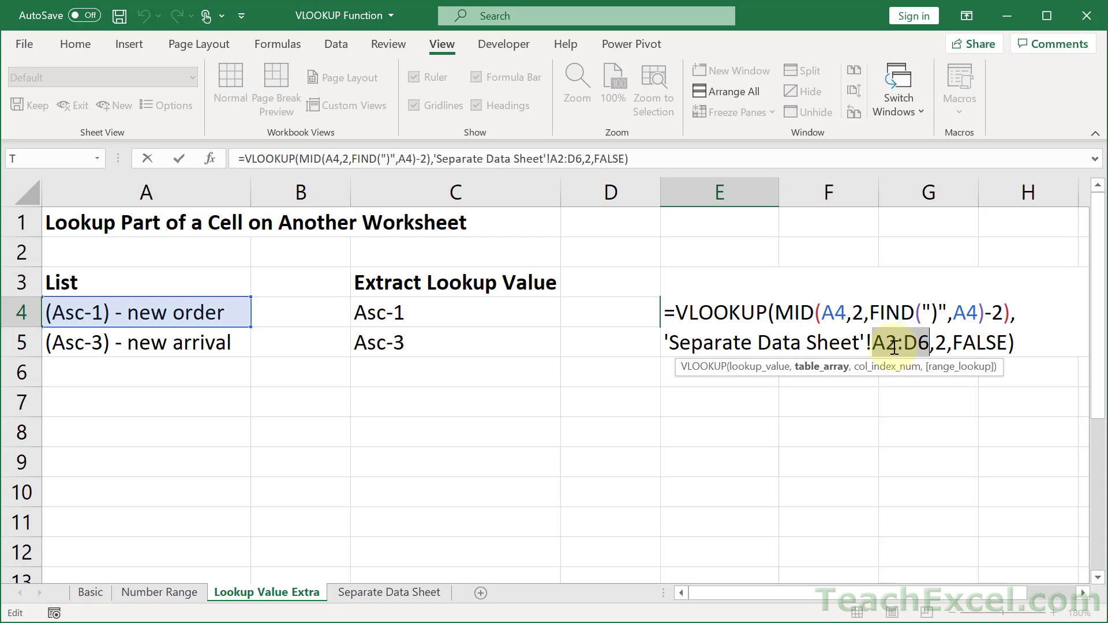
pyautogui.press('F4')
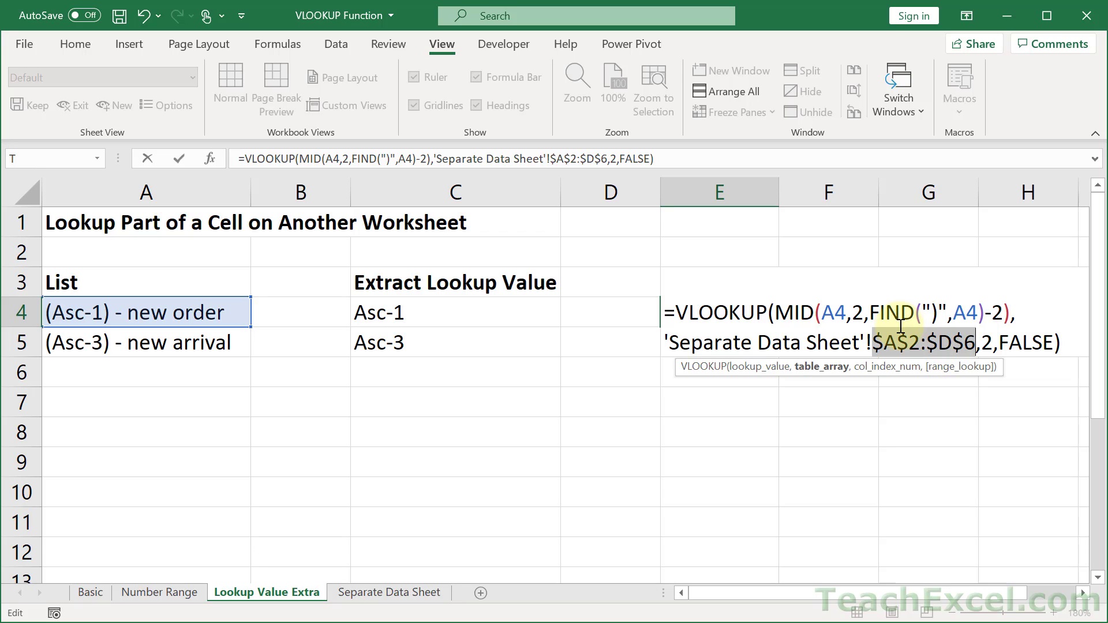
# Lock column A in both A4 references of the E4 formula as $A4, keeping the row relative, and enter the formula
pyautogui.click(826, 310)
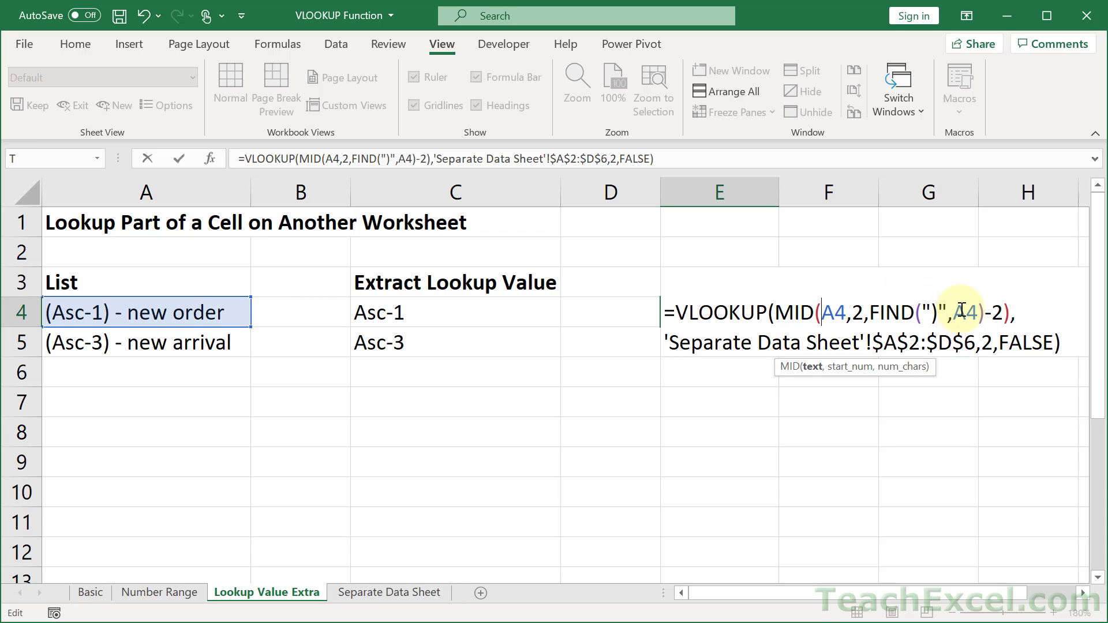
pyautogui.write('$')
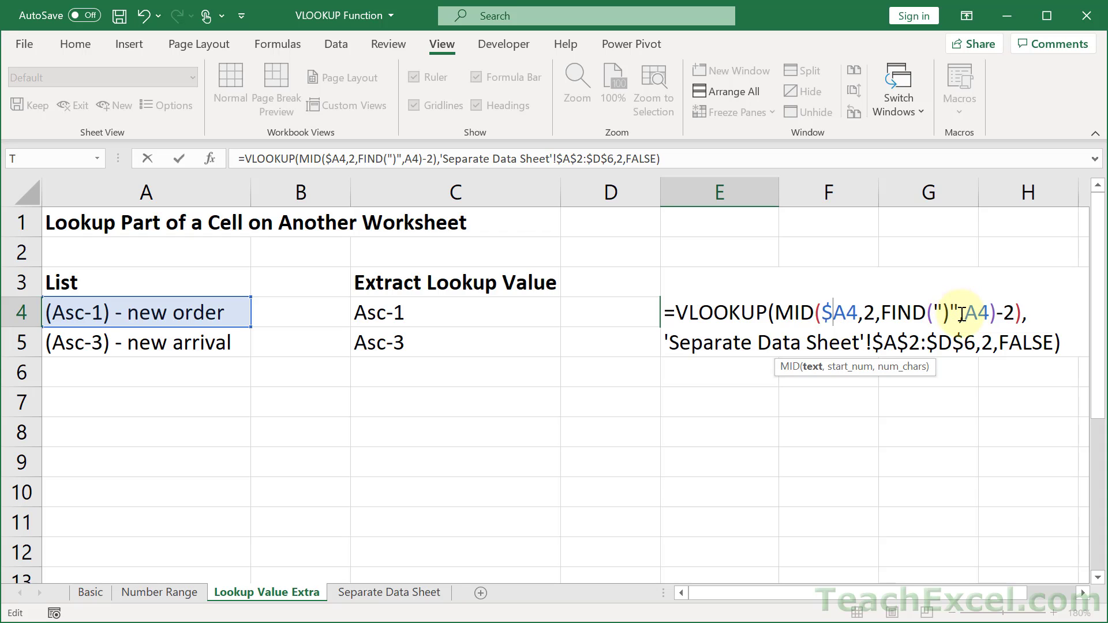
pyautogui.click(964, 315)
pyautogui.write('$')
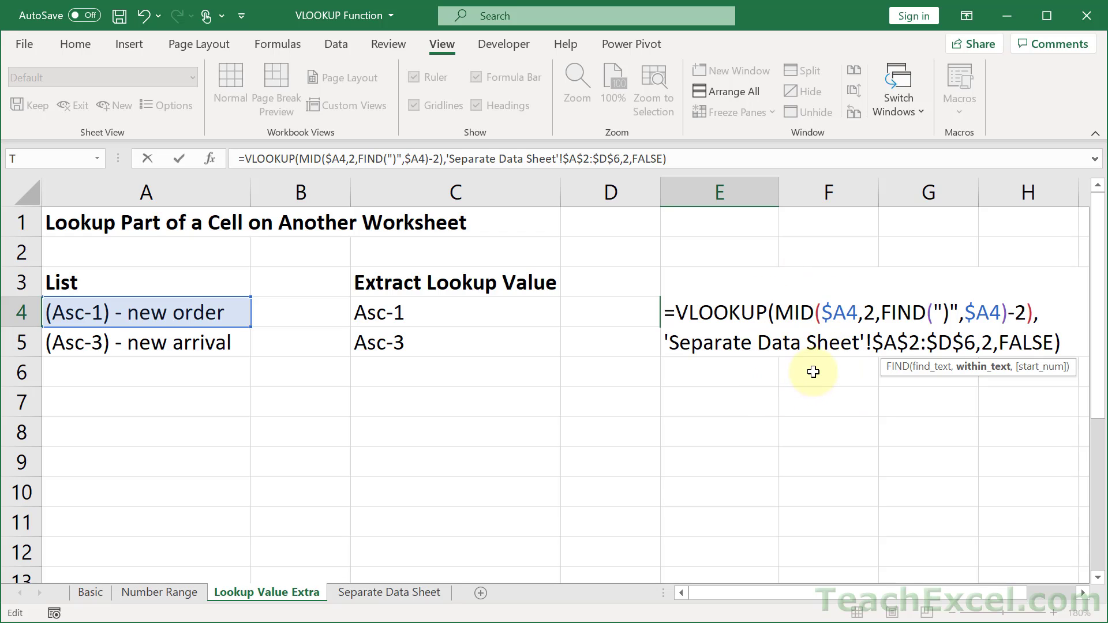
pyautogui.moveTo(846, 314); pyautogui.dragTo(854, 316)
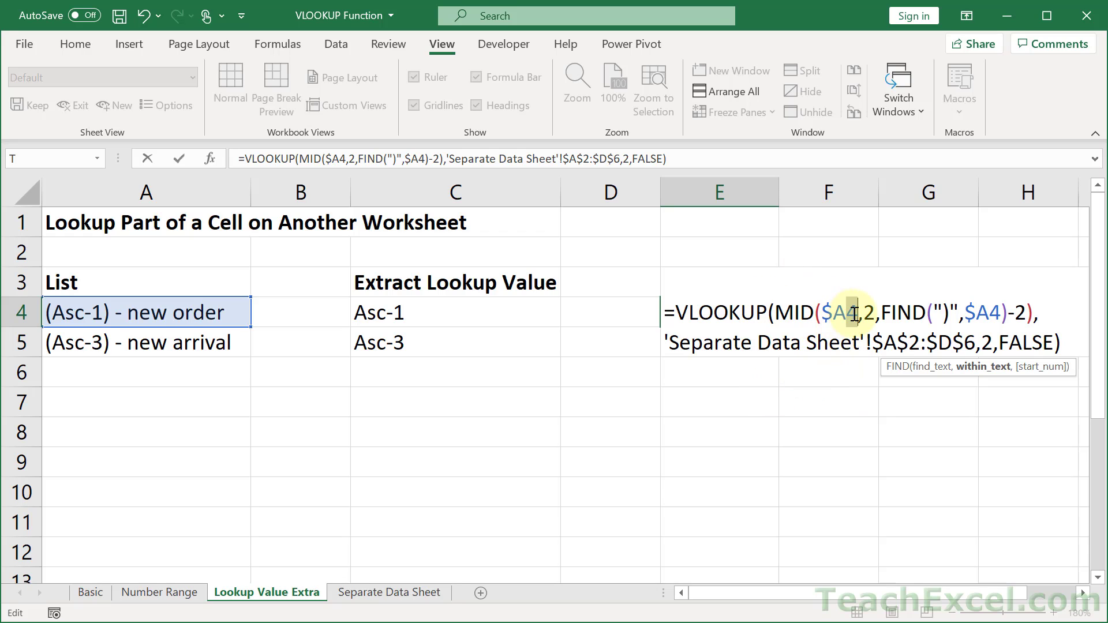
pyautogui.moveTo(991, 313); pyautogui.dragTo(1000, 313)
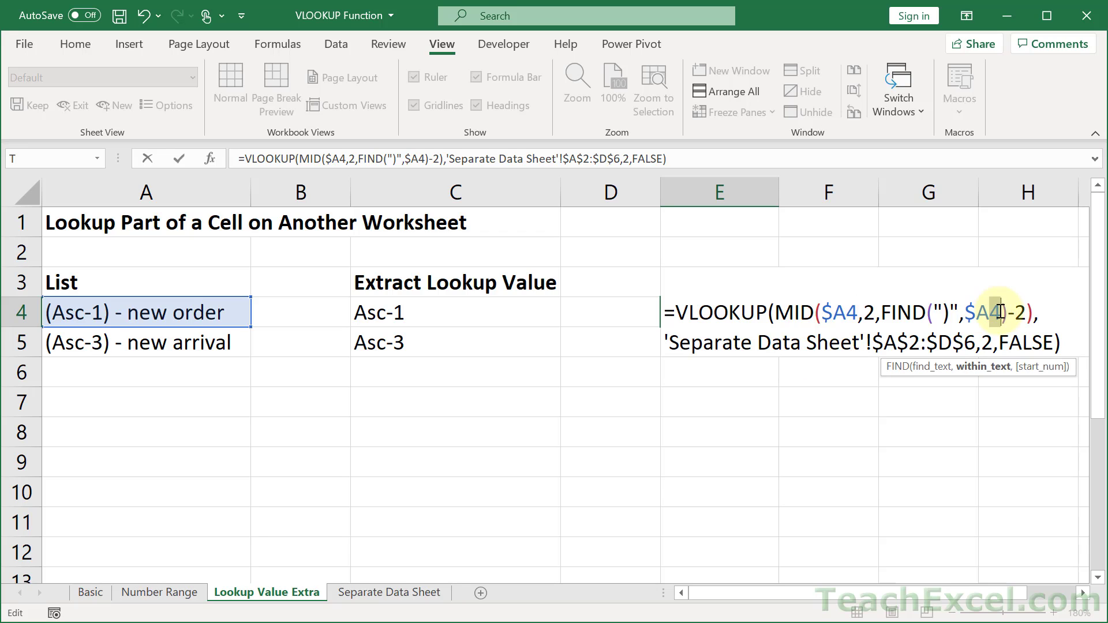
pyautogui.press('Return')
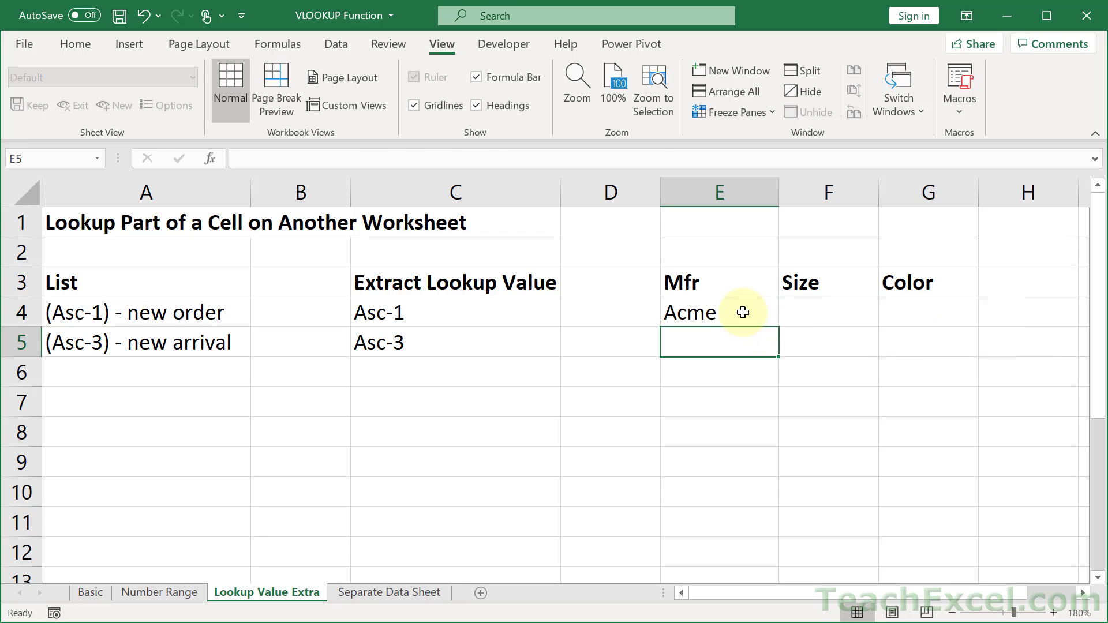
# Fill the E4 formula down to E5 and compare the result with the asc-3 row on Separate Data Sheet
pyautogui.click(754, 314)
pyautogui.moveTo(779, 326); pyautogui.dragTo(778, 350)
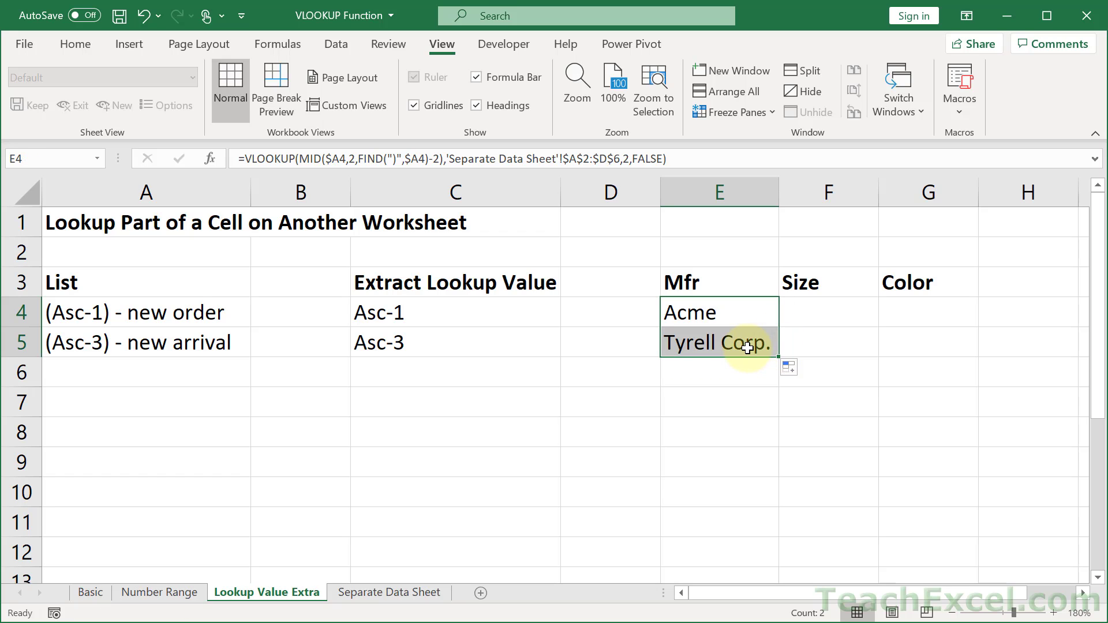
pyautogui.hotkey('ctrl', 'pagedown')
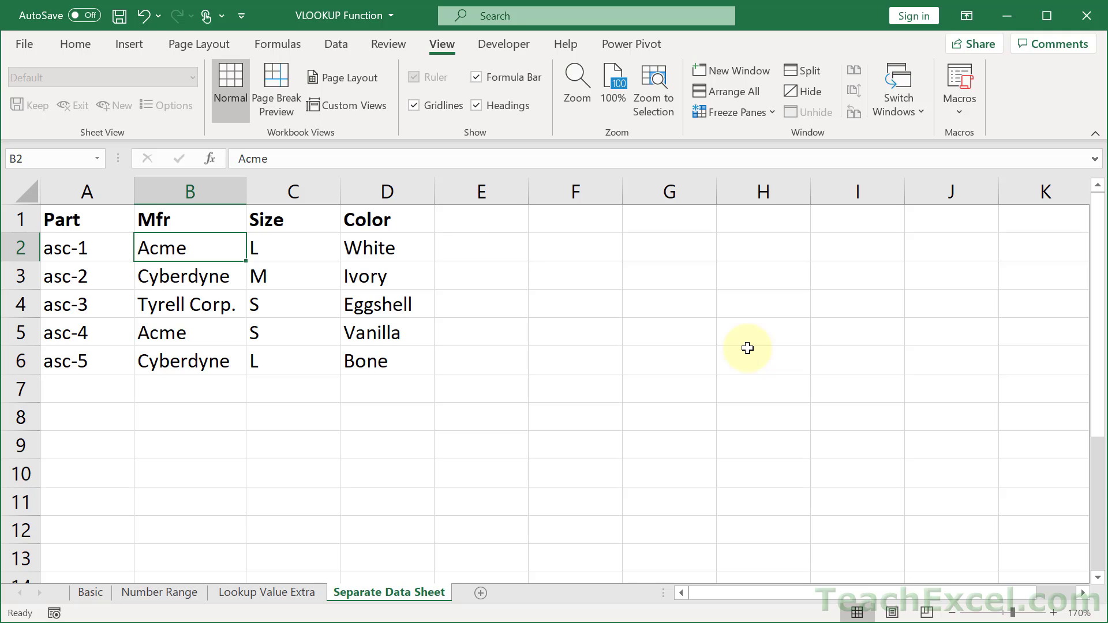
pyautogui.hotkey('ctrl', 'pageup')
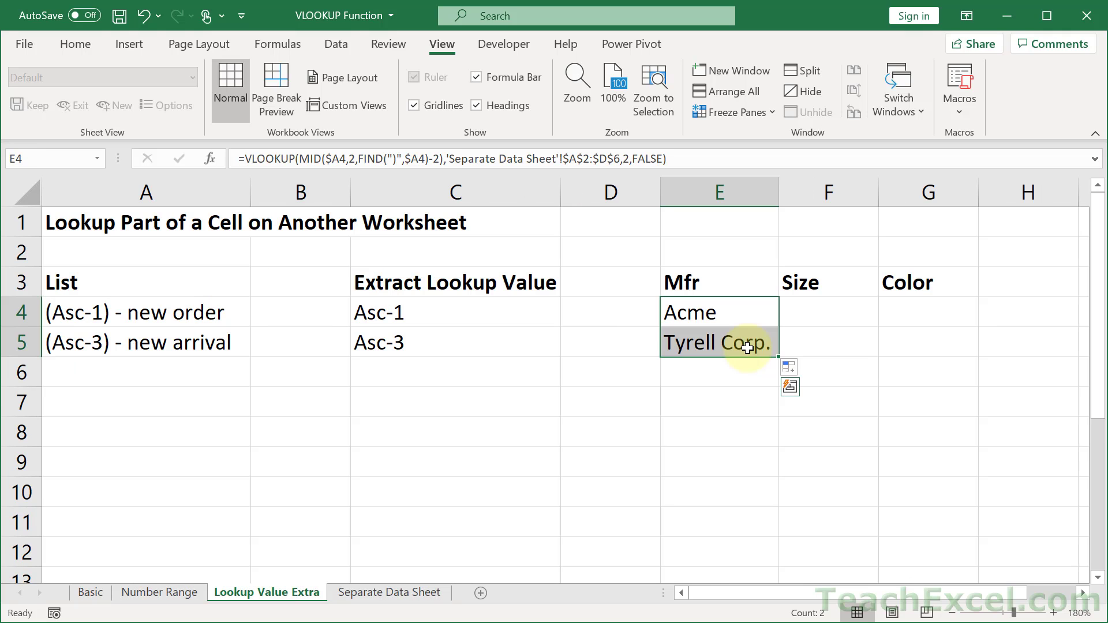
# Fill the E4:E5 formulas across to column G and set the column index in the F4 formula to 3
pyautogui.moveTo(778, 357); pyautogui.dragTo(944, 366)
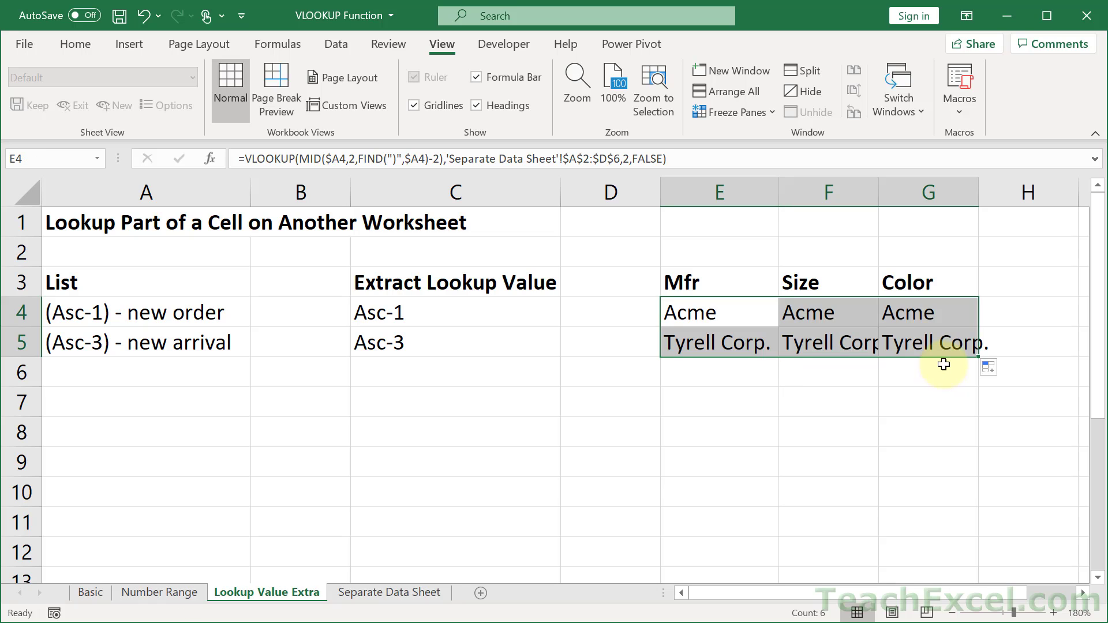
pyautogui.doubleClick(821, 313)
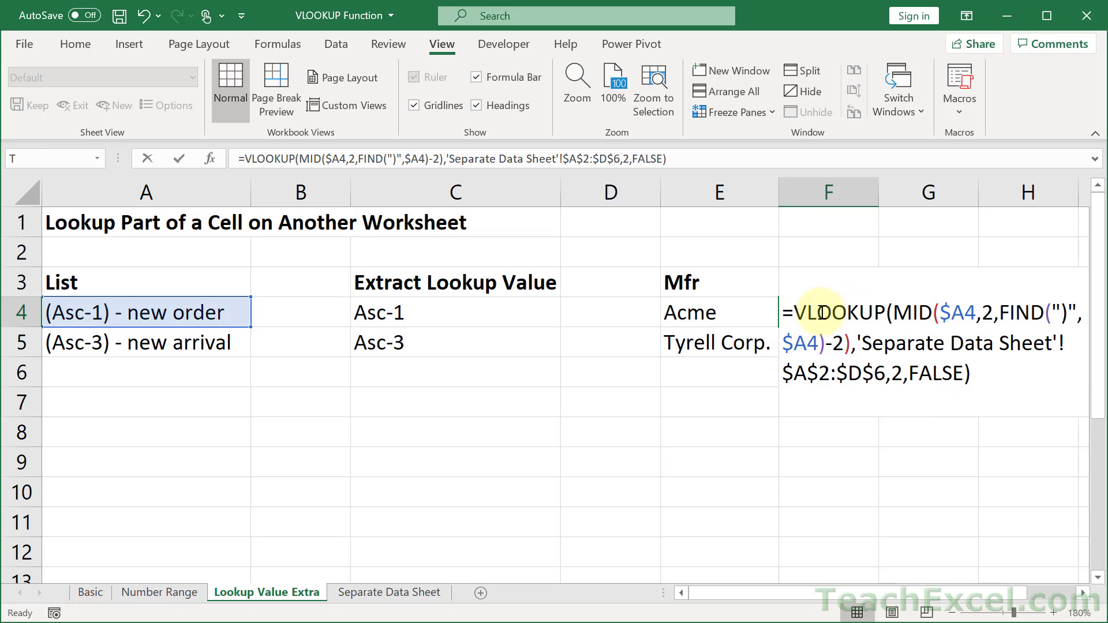
pyautogui.click(903, 371)
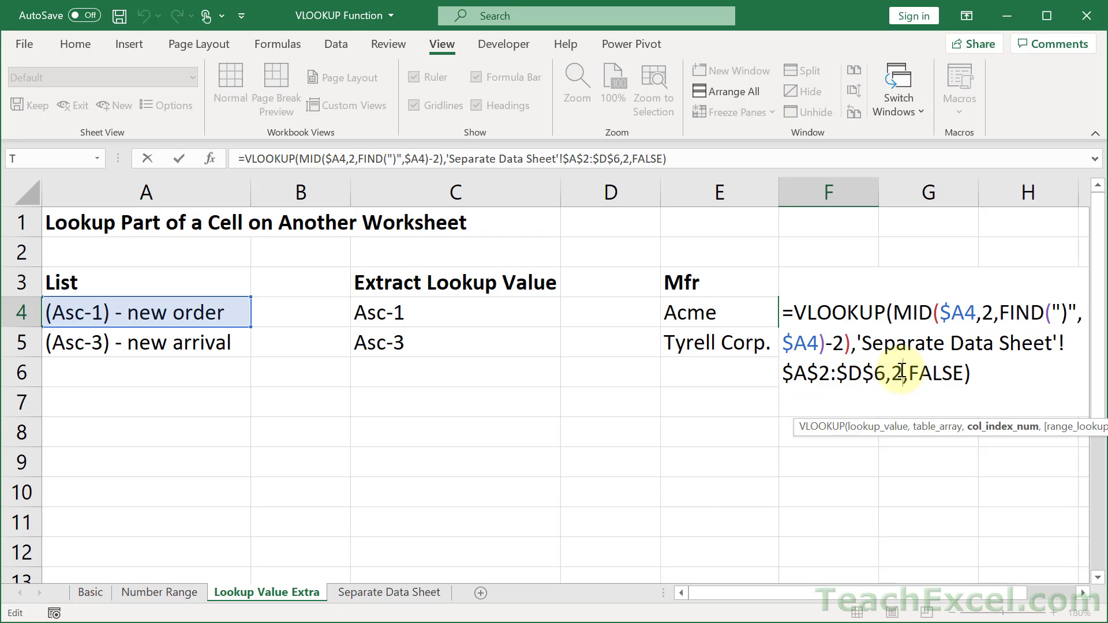
pyautogui.press('Delete')
pyautogui.write('3')
pyautogui.press('Return')
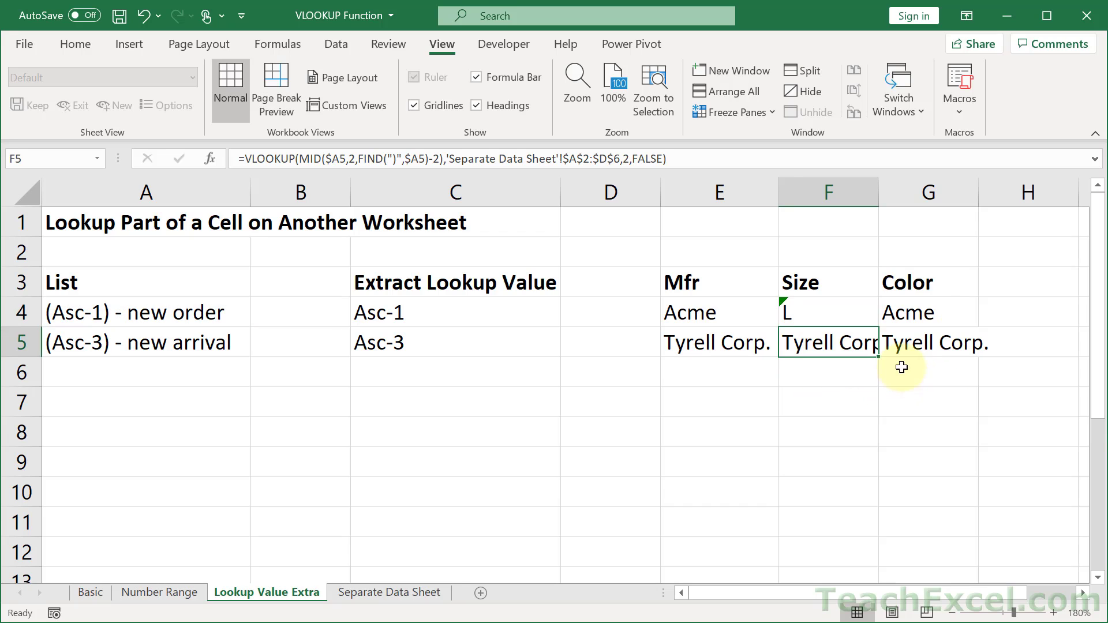
# Set the column index in the G4 formula to 4 and fill the row 4 formulas in E to G down to row 5
pyautogui.click(930, 316)
pyautogui.doubleClick(929, 316)
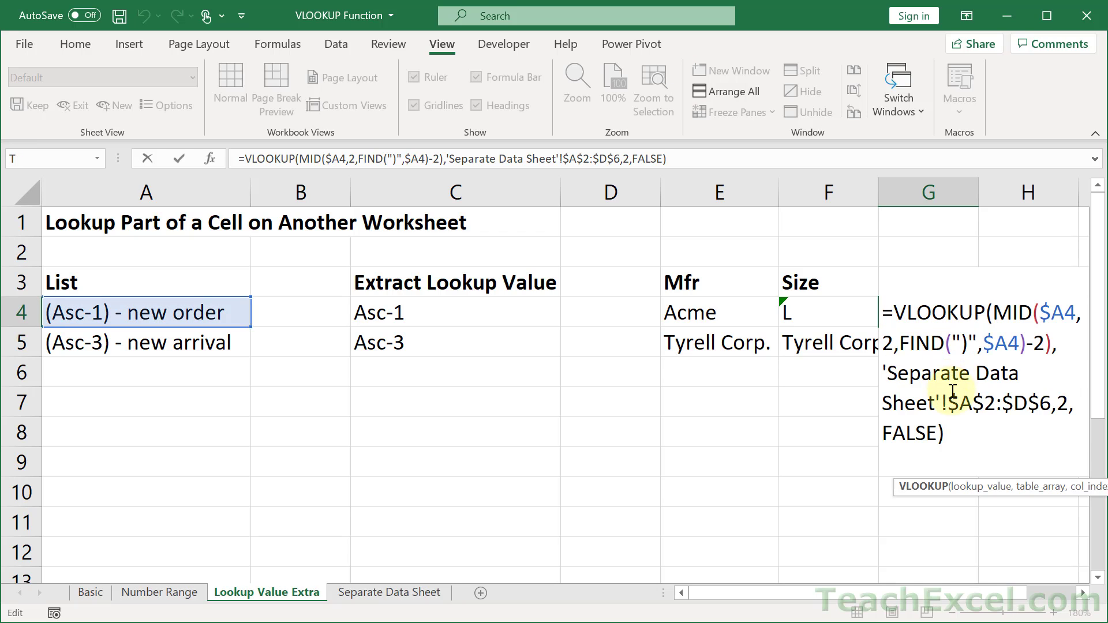
pyautogui.click(1069, 404)
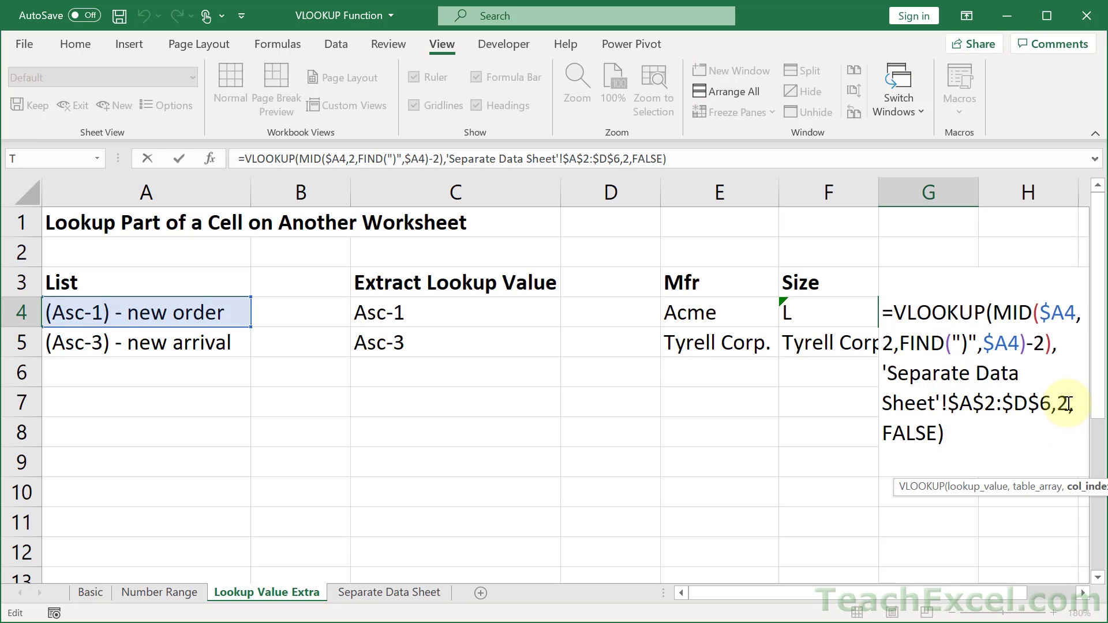
pyautogui.press('BackSpace')
pyautogui.write('4')
pyautogui.press('Return')
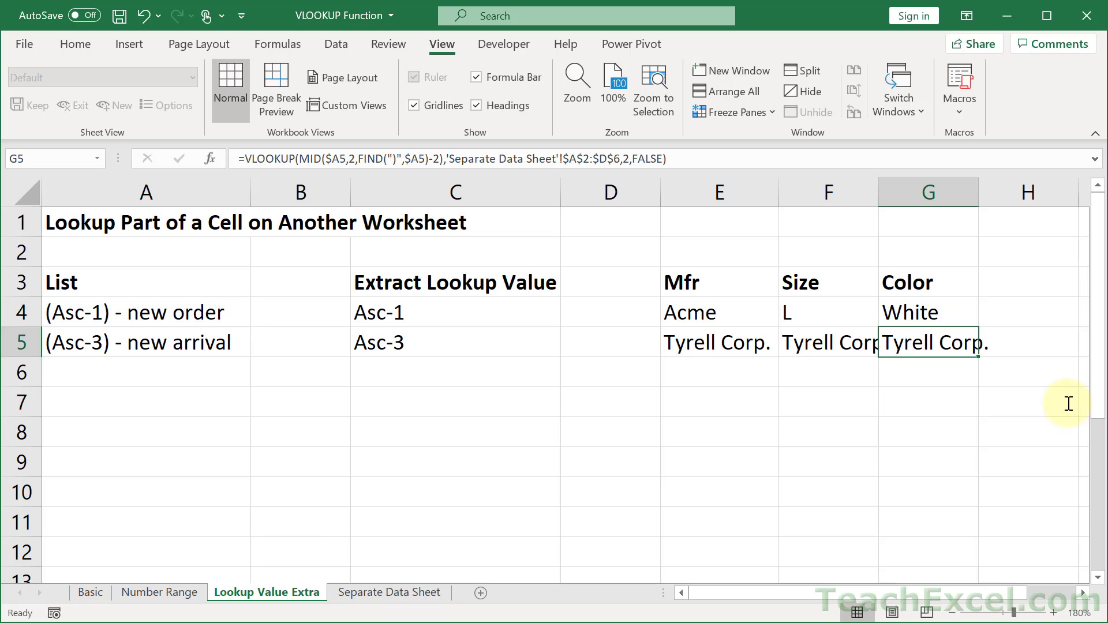
pyautogui.moveTo(719, 313); pyautogui.dragTo(980, 359)
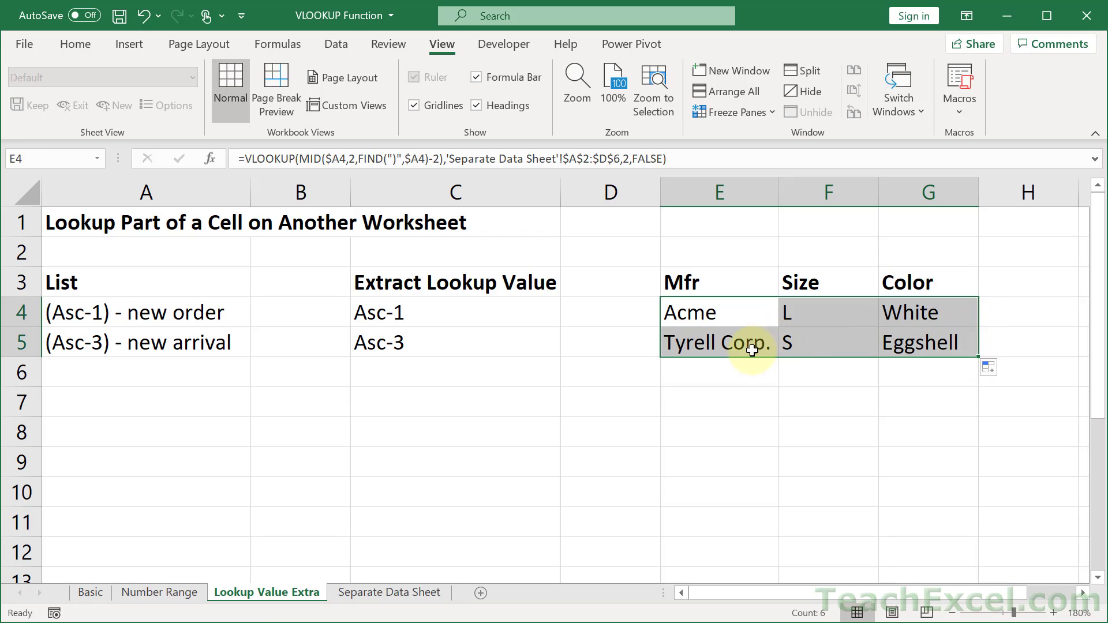
# Inspect the VLOOKUP formula in E5 with its extracted lookup value and close it without changes
pyautogui.click(732, 347)
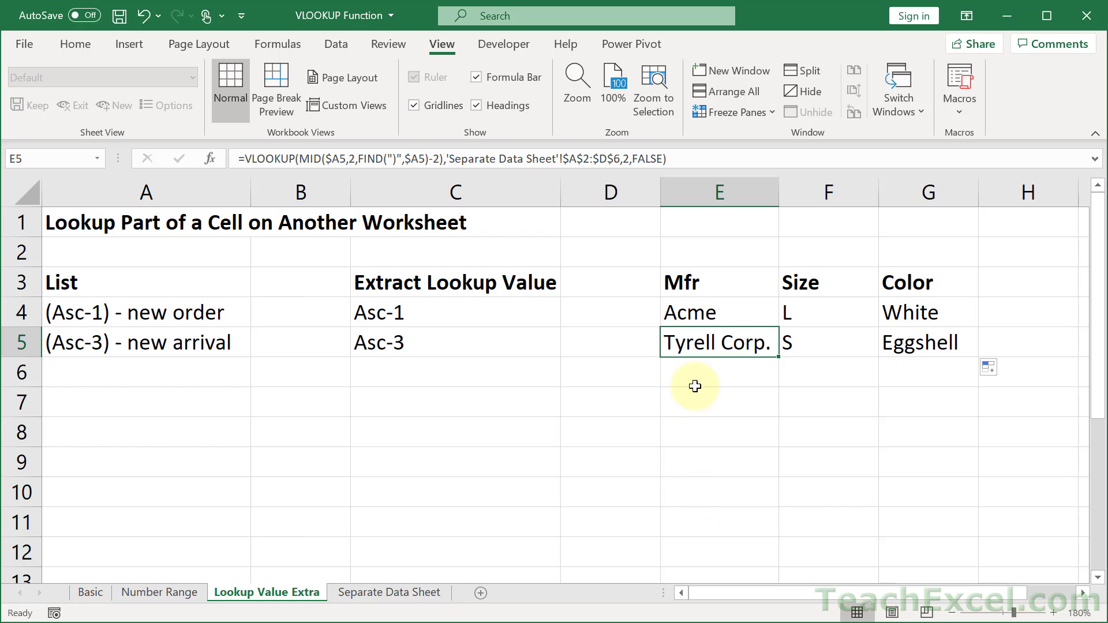
pyautogui.doubleClick(688, 344)
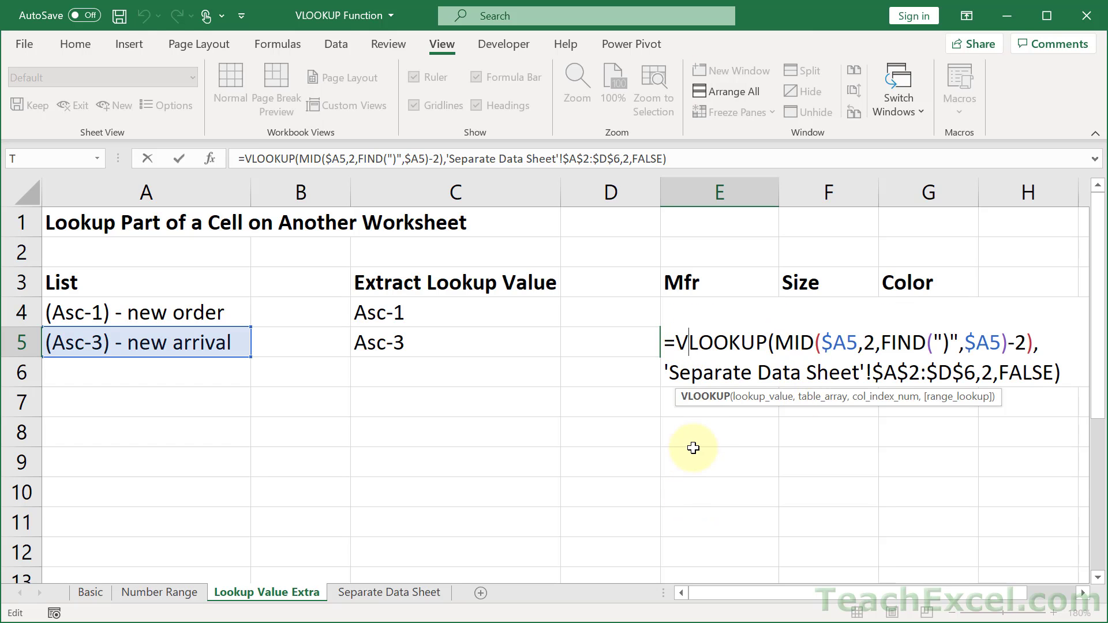
pyautogui.press('Escape')
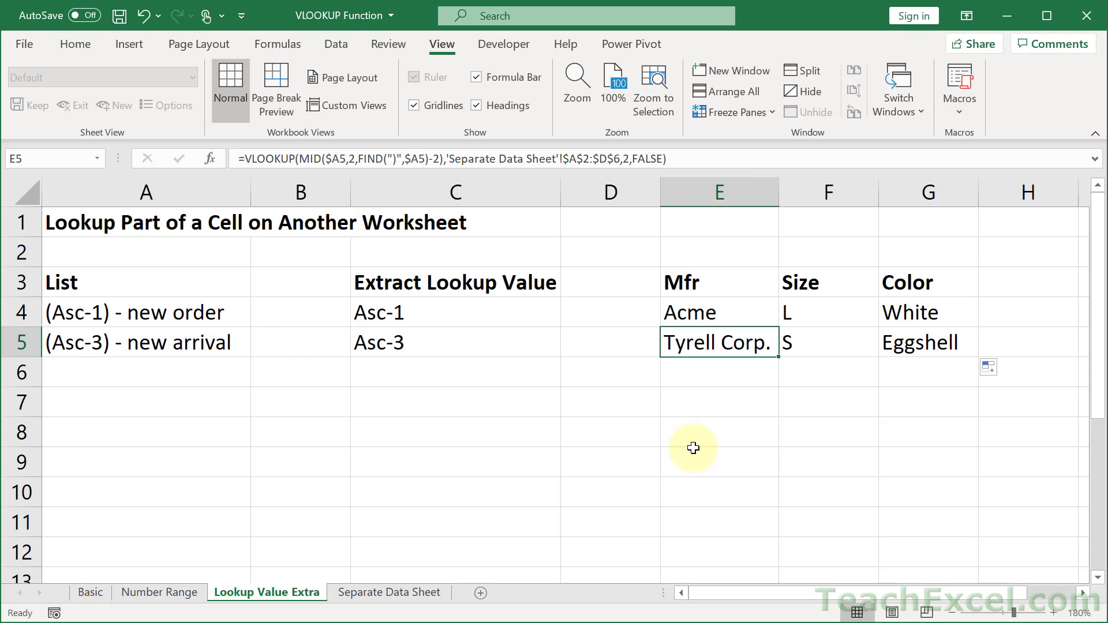
# Go to the Basic sheet and open the IFERROR-wrapped VLOOKUP formula in D5 to review it
pyautogui.click(95, 596)
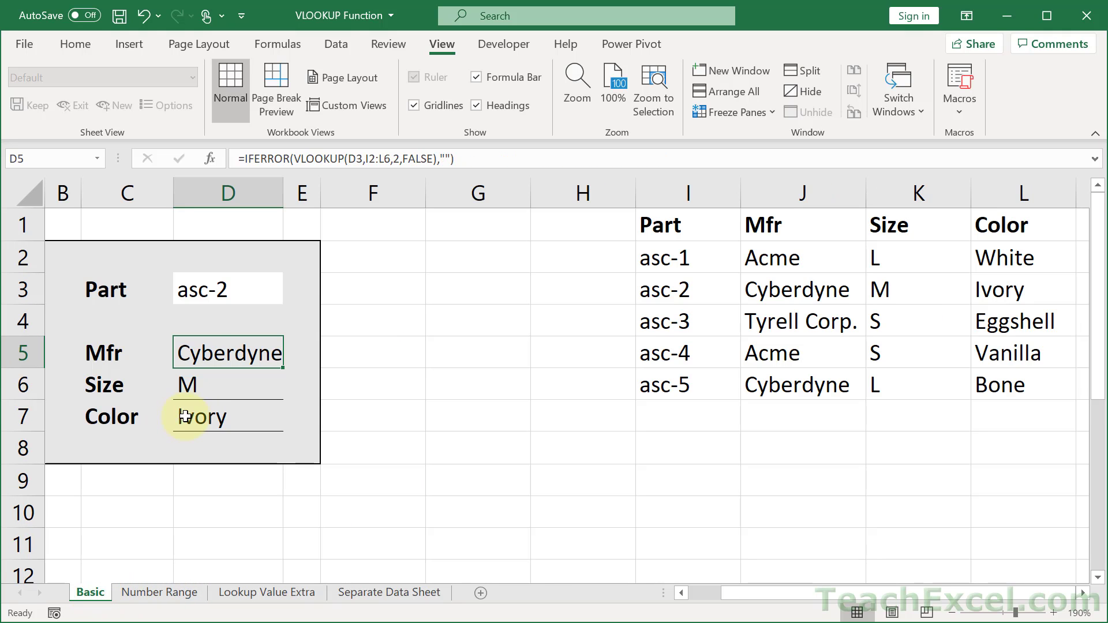
pyautogui.doubleClick(205, 352)
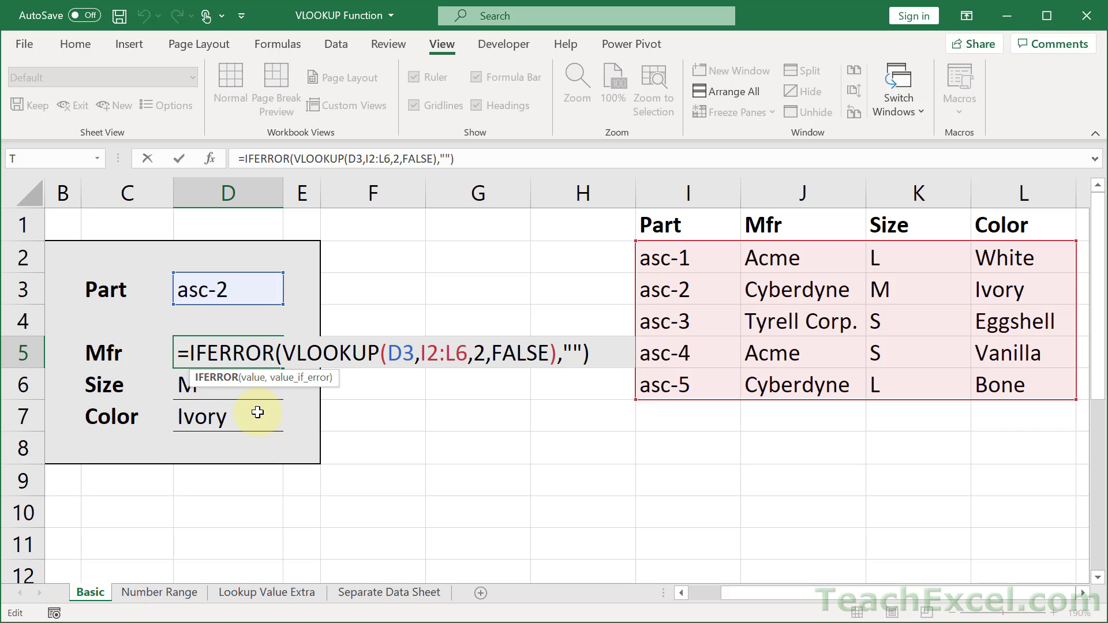